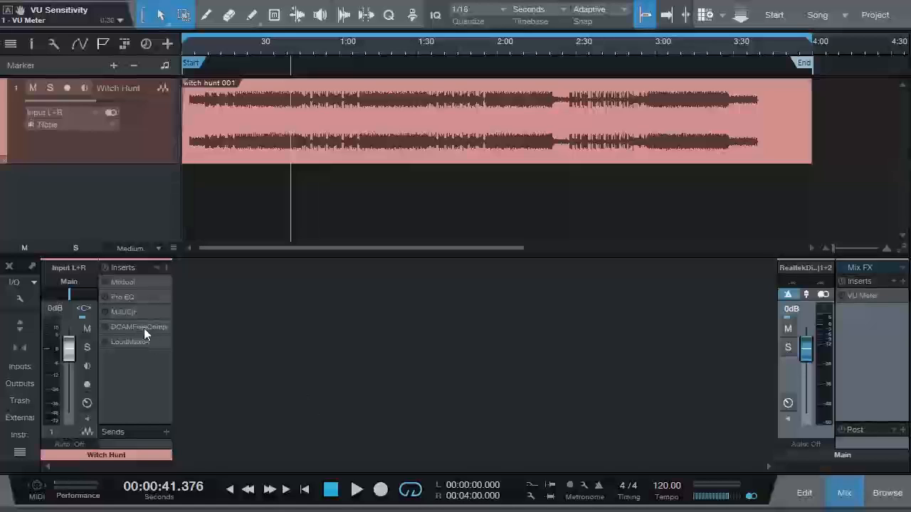
Step: Open the Pro EQ insert on the Witch Hunt track and reposition its window to examine the EQ bands
click(132, 298)
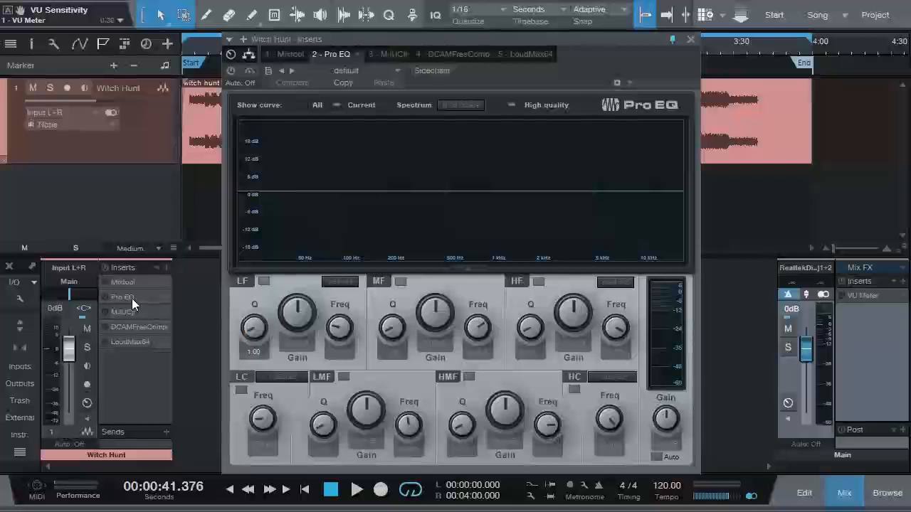
drag(585, 42, 576, 34)
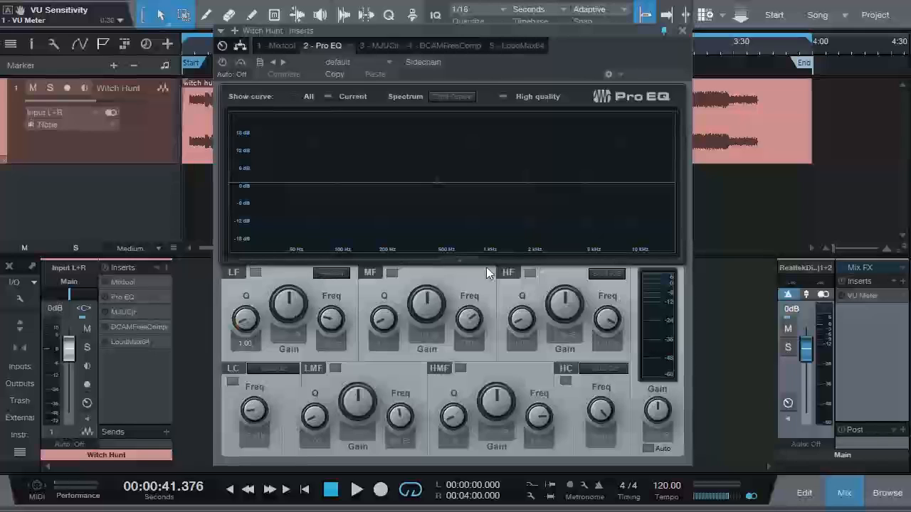
drag(569, 52, 551, 57)
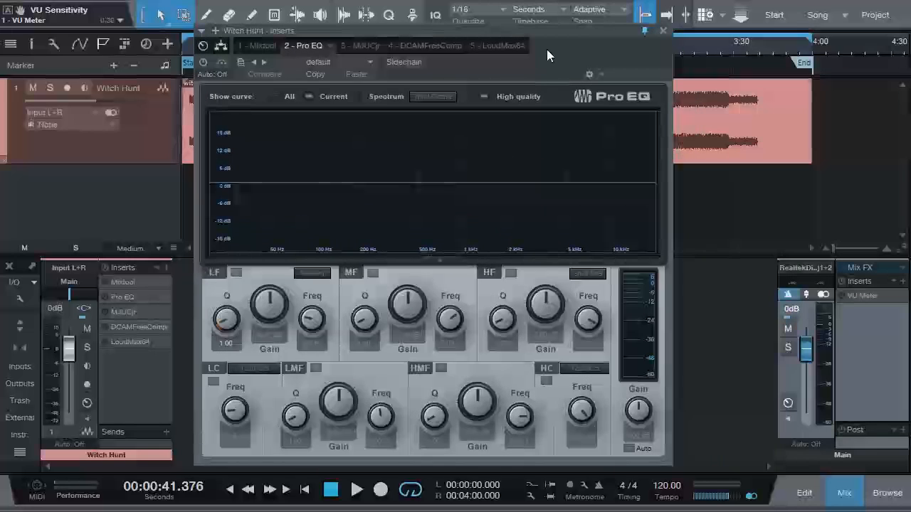
mouse_move(552, 37)
mouse_down()
mouse_move(575, 44)
mouse_move(561, 44)
mouse_up()
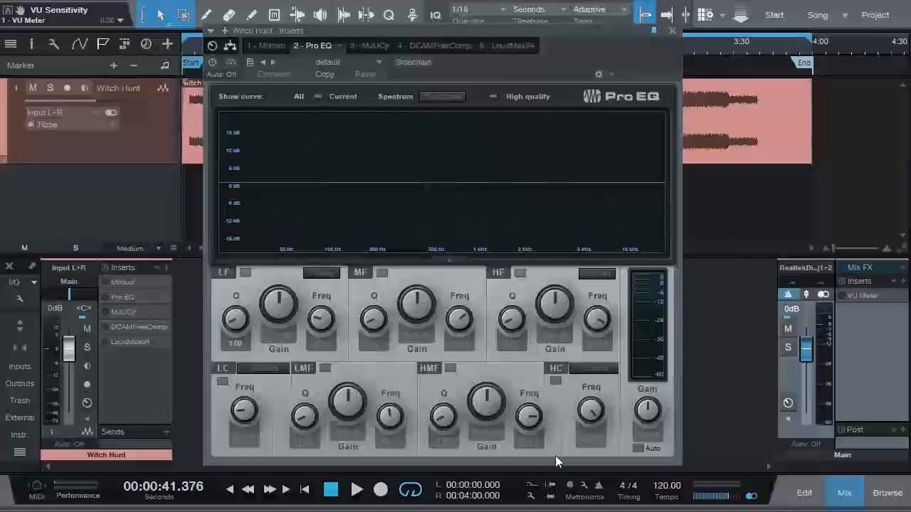
drag(586, 35, 592, 31)
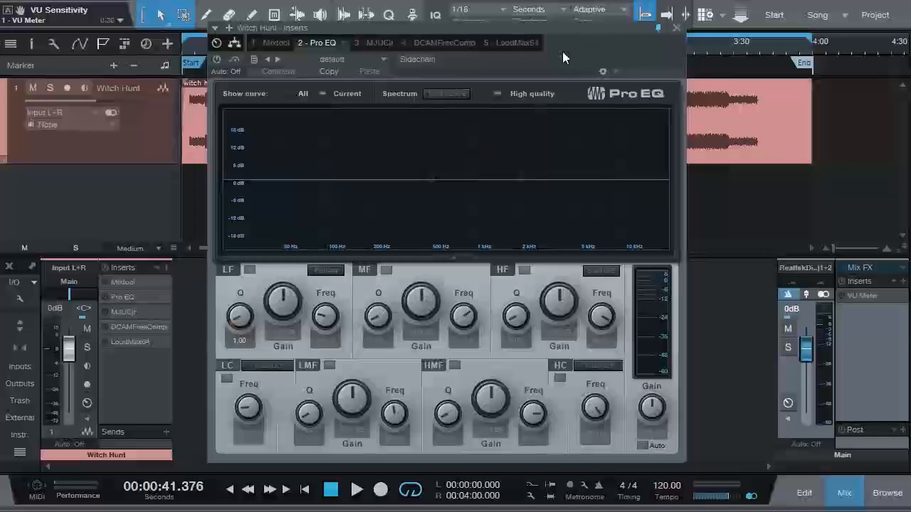
drag(572, 29, 566, 49)
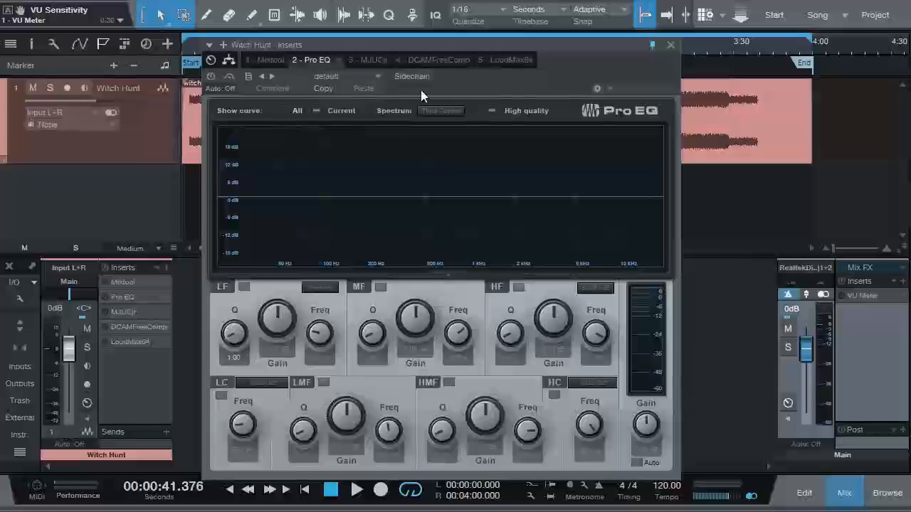
Step: Show the MJUCjr compressor on the Witch Hunt track and move its window below the waveform to examine its controls
click(370, 59)
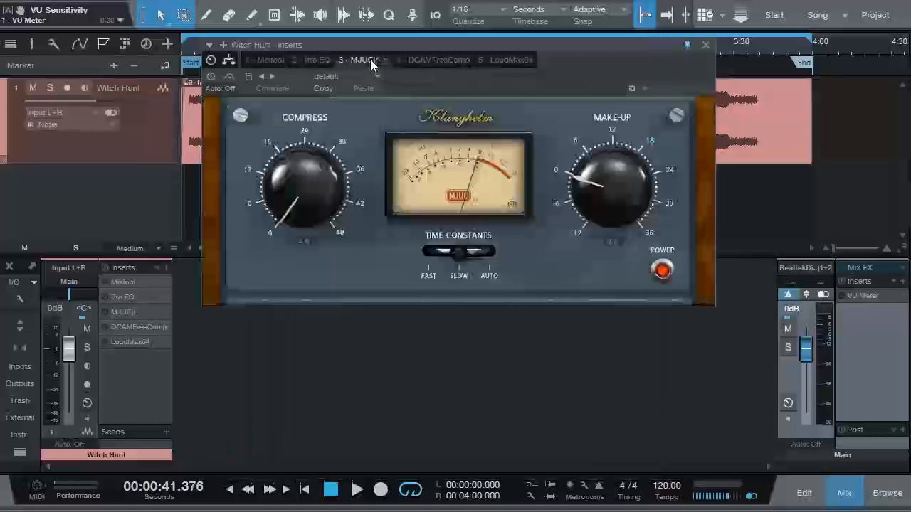
drag(432, 55, 430, 160)
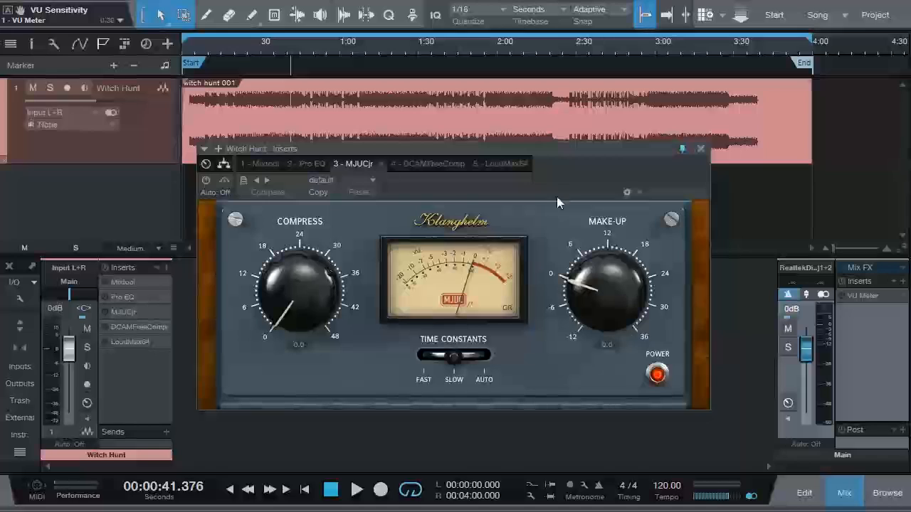
drag(565, 169, 563, 174)
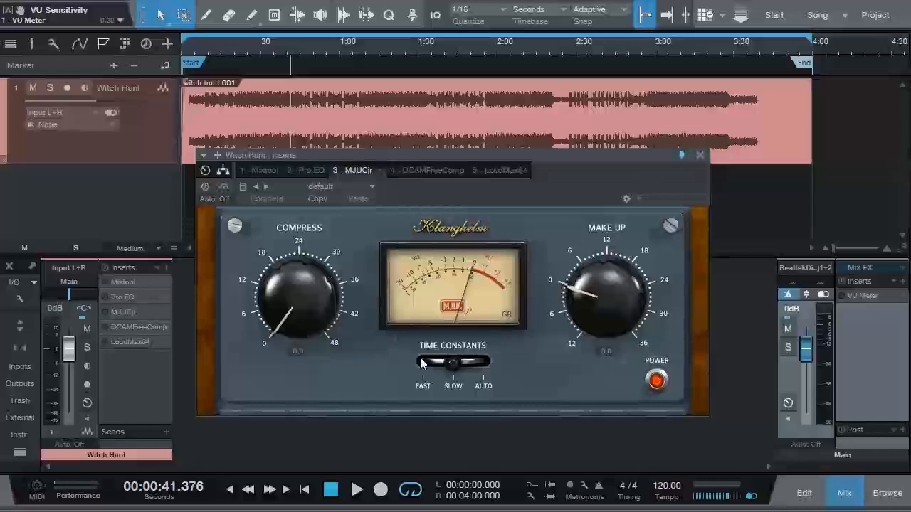
drag(449, 195, 436, 221)
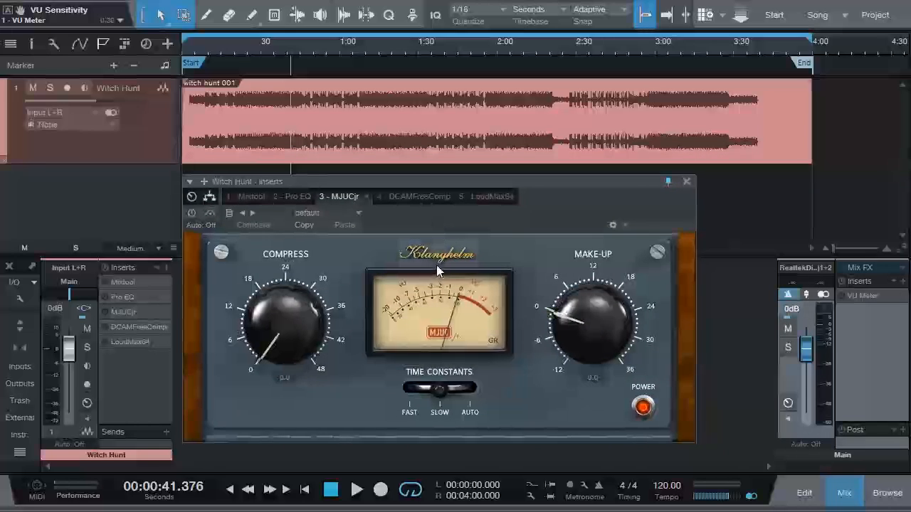
drag(536, 212, 538, 205)
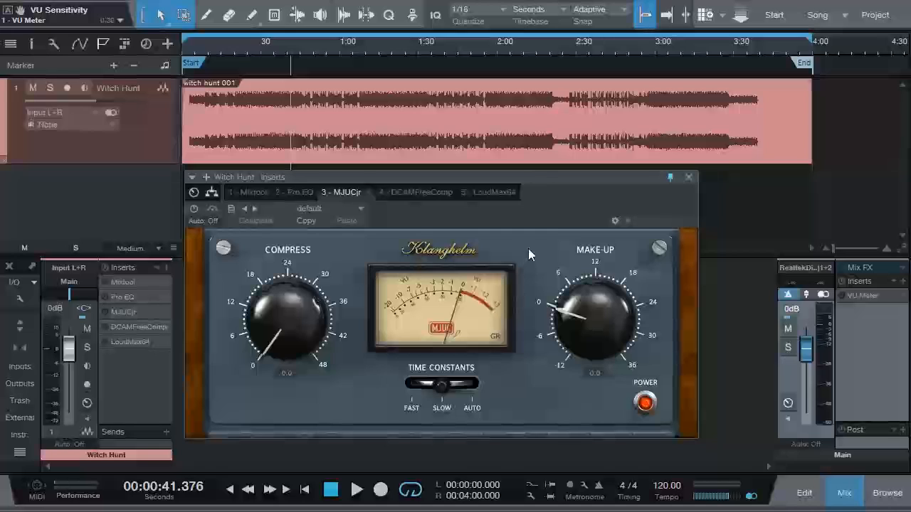
Step: Show the DCAMFreeComp compressor on the Witch Hunt track and set its attack to 30 milliseconds
click(424, 194)
drag(422, 213, 481, 181)
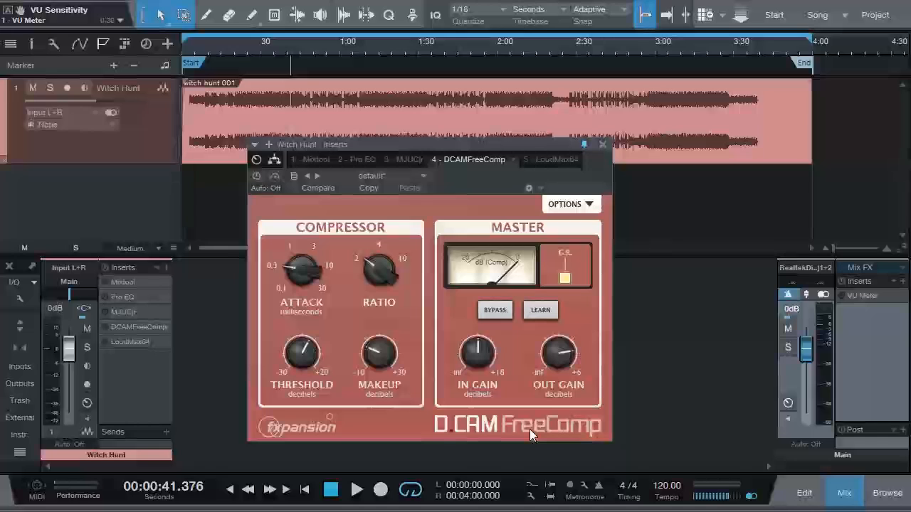
drag(487, 171, 473, 178)
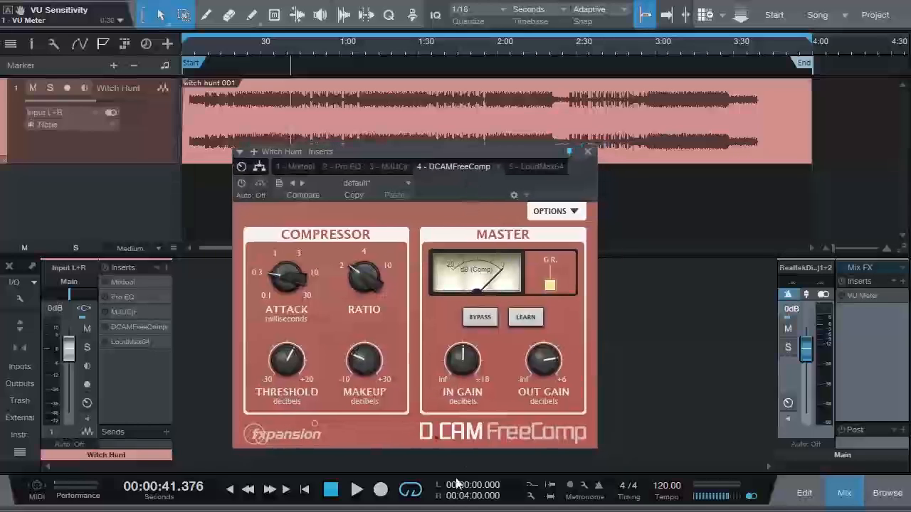
drag(451, 195, 424, 175)
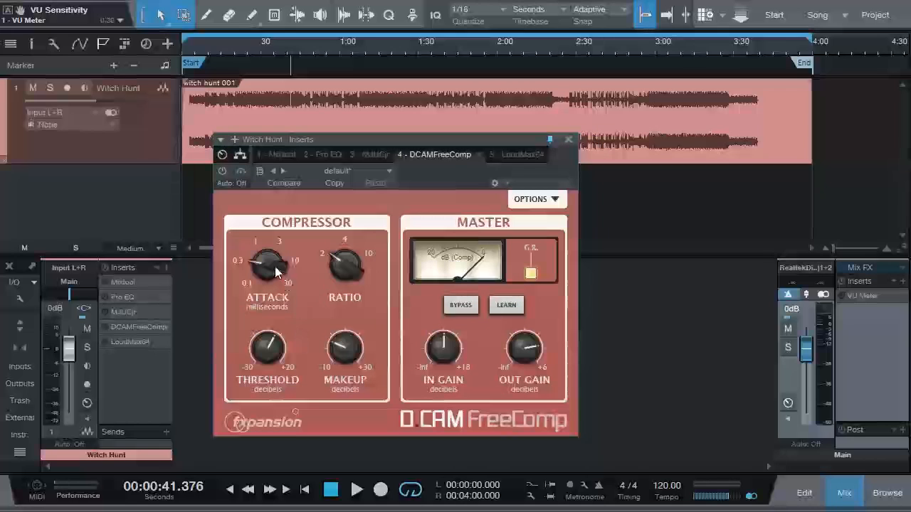
drag(275, 266, 279, 246)
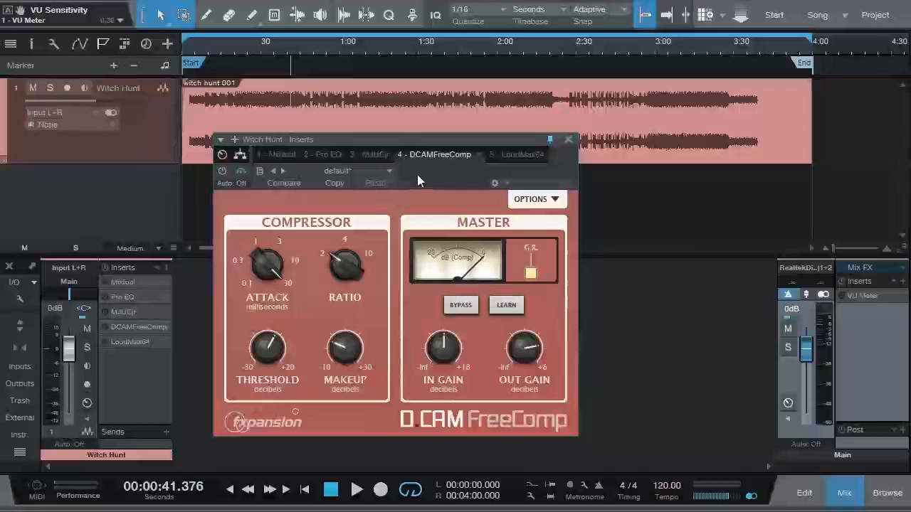
drag(417, 181, 432, 178)
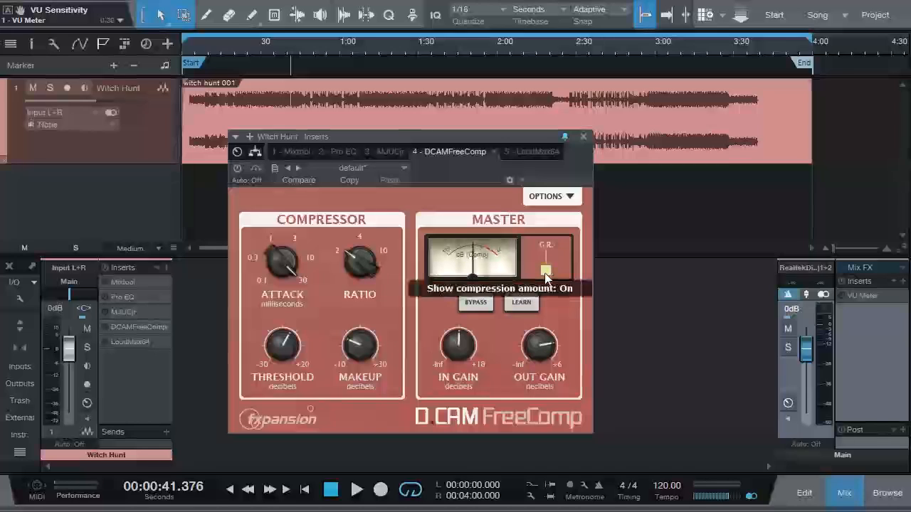
drag(469, 170, 514, 166)
Step: Set the LoudMax64 limiter's output to -0.2 dB on the Witch Hunt track and close the insert window
click(531, 168)
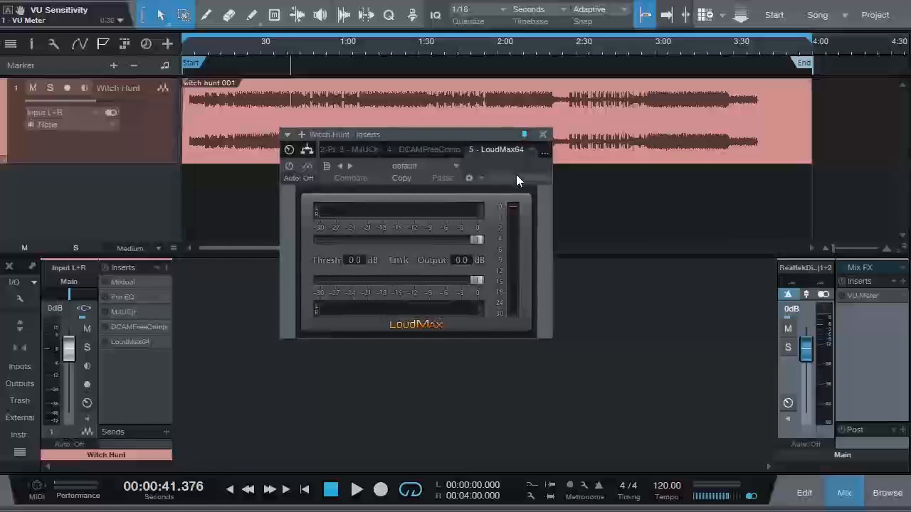
drag(484, 133, 425, 189)
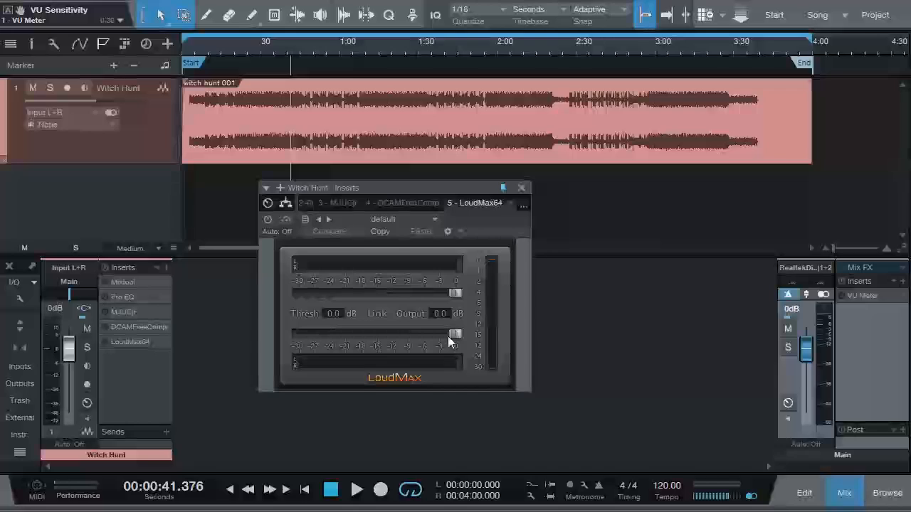
drag(452, 334, 445, 335)
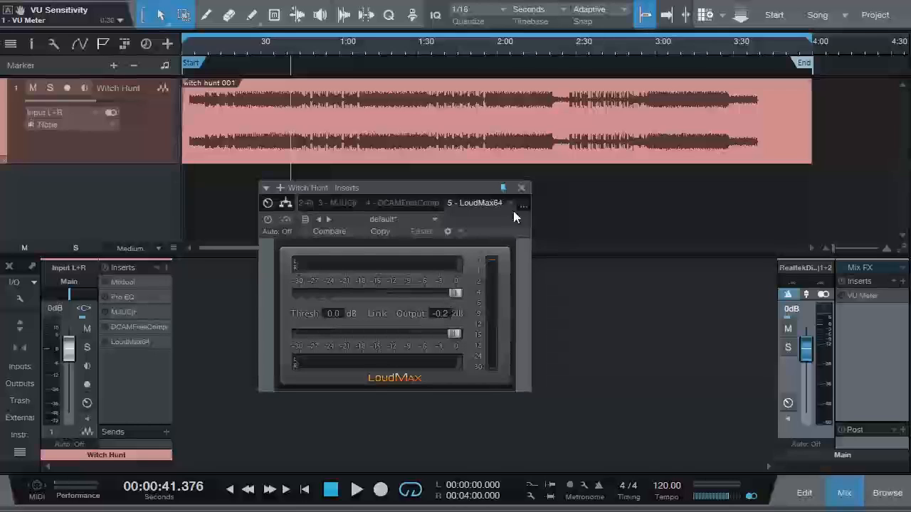
click(520, 190)
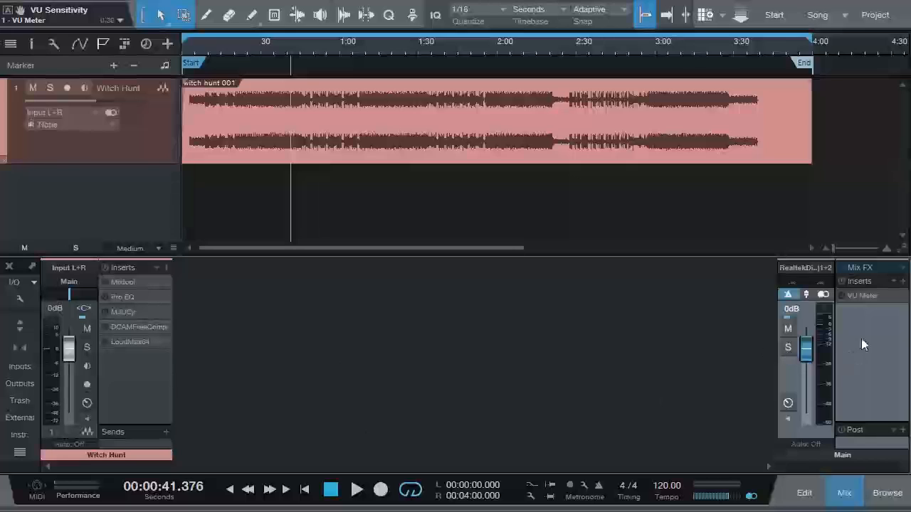
Step: Open the VU Meter insert on the Main output channel and activate it
double_click(860, 296)
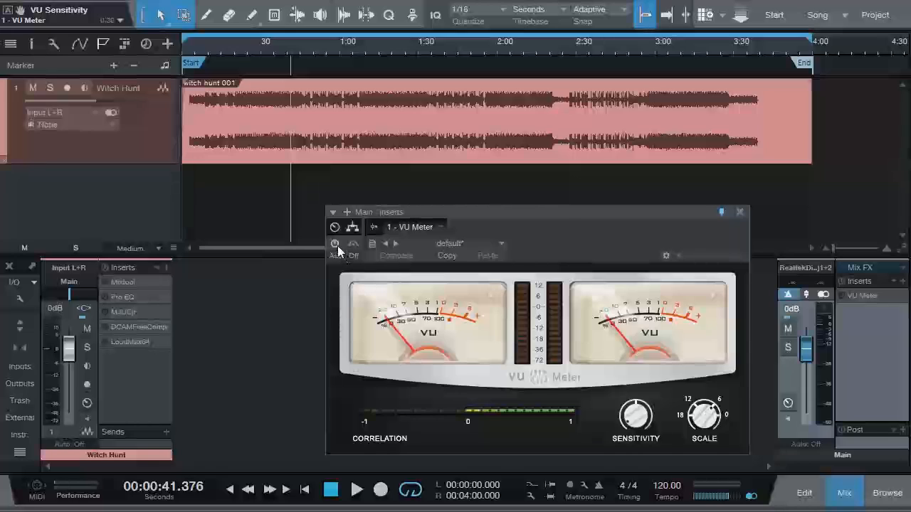
click(335, 244)
drag(483, 213, 471, 211)
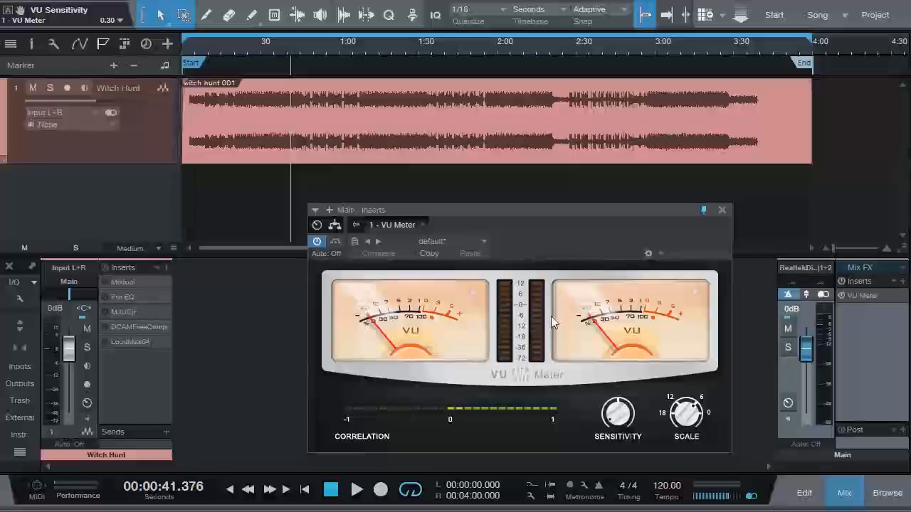
drag(563, 205, 551, 200)
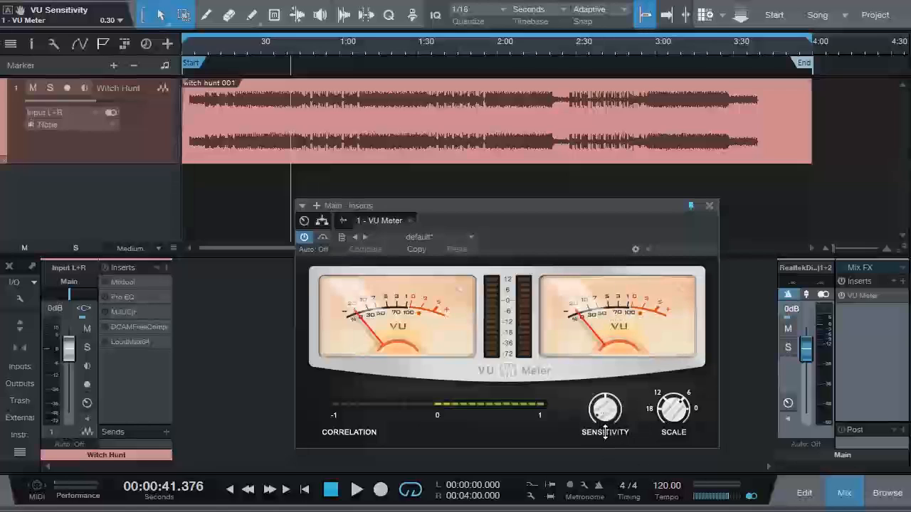
Step: Examine the VU Meter's Sensitivity and Scale controls and move its window clear of the track inserts
mouse_move(606, 418)
mouse_down()
mouse_move(606, 398)
mouse_move(606, 432)
mouse_up()
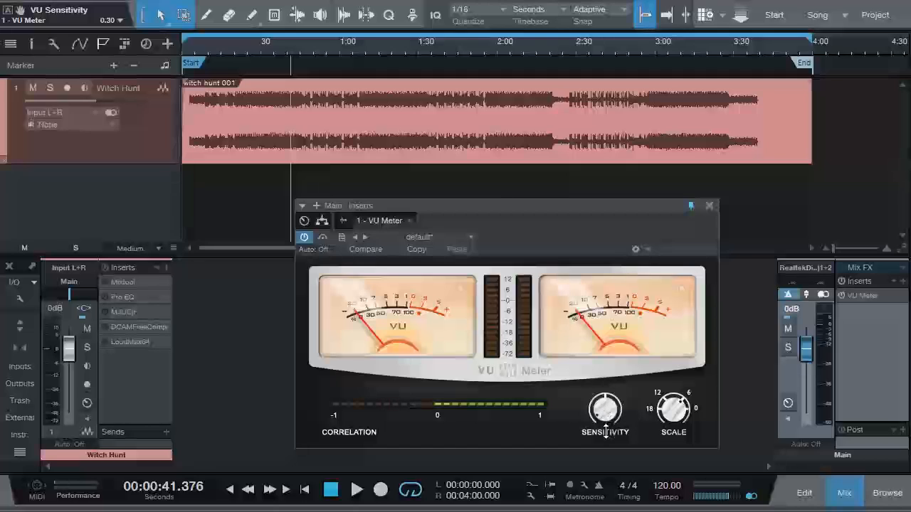
click(674, 410)
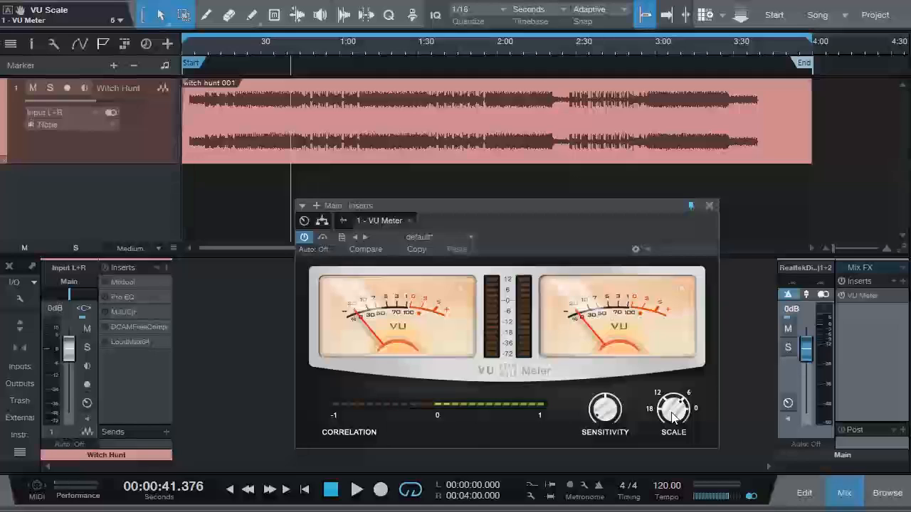
drag(519, 209, 576, 223)
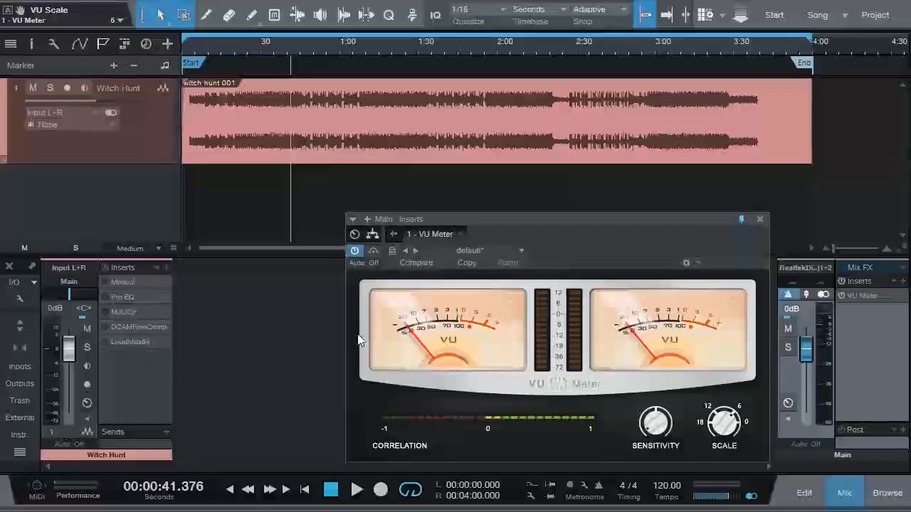
Step: Place the playhead about five seconds into the song and play the track to watch its level on the VU Meter
click(192, 48)
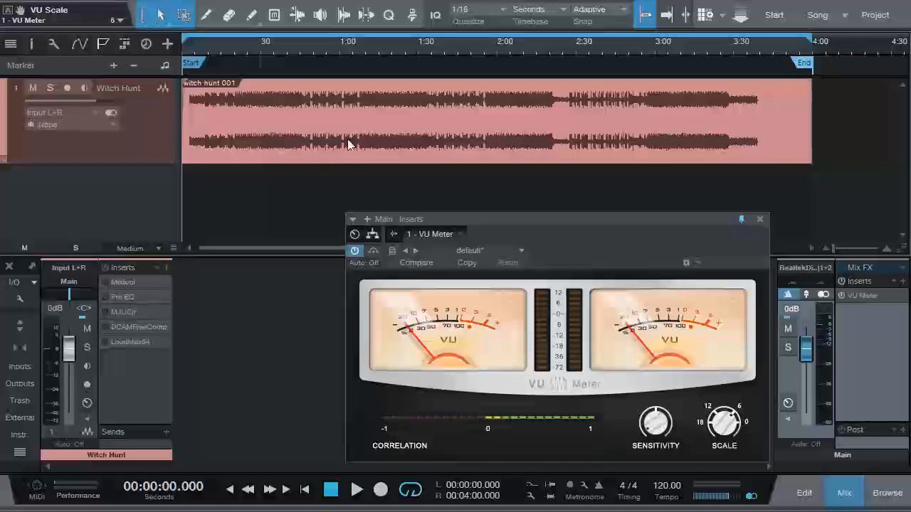
mouse_move(584, 220)
mouse_down()
mouse_move(554, 205)
mouse_move(579, 209)
mouse_up()
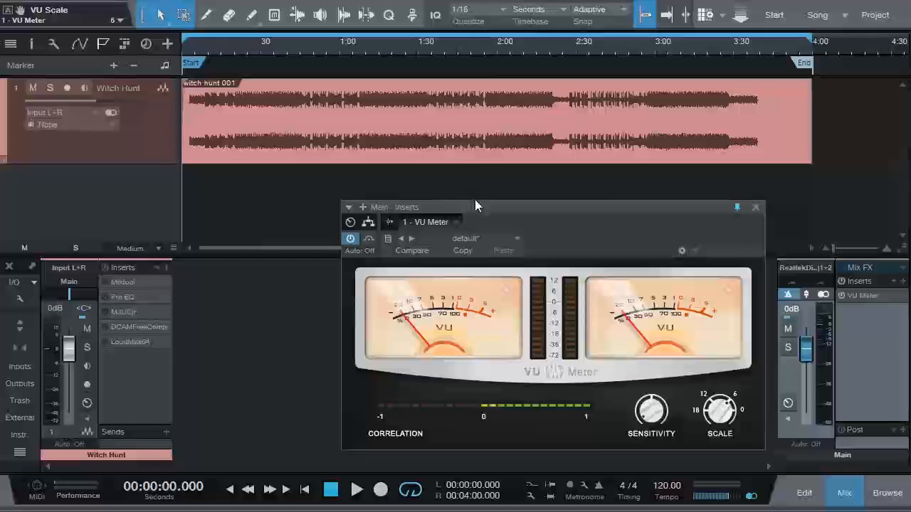
drag(533, 207, 530, 214)
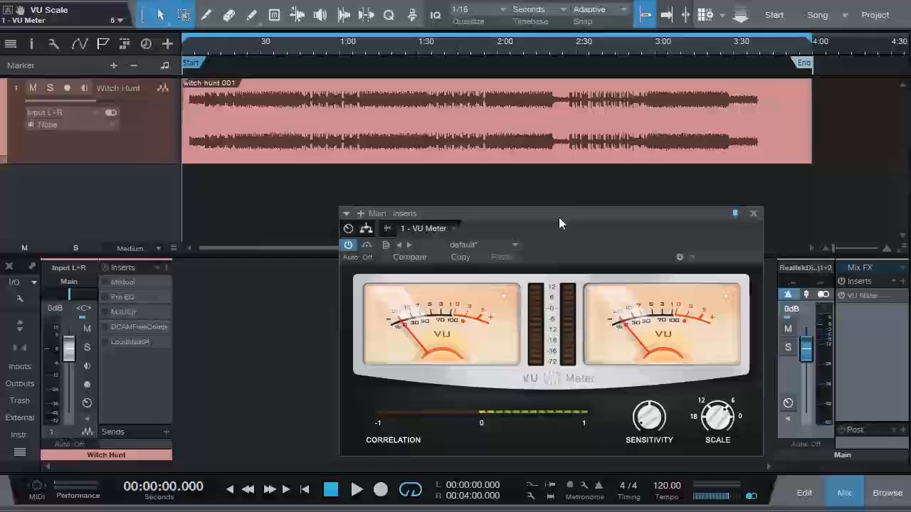
click(197, 57)
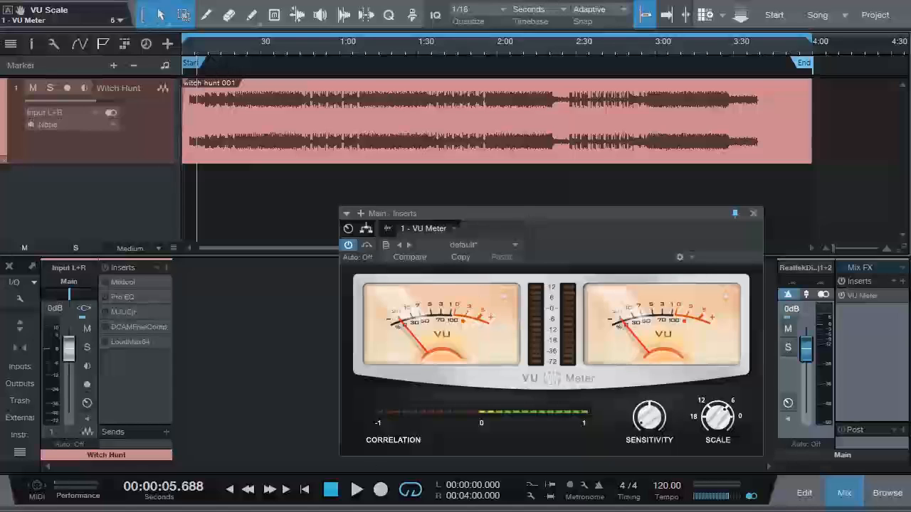
click(356, 492)
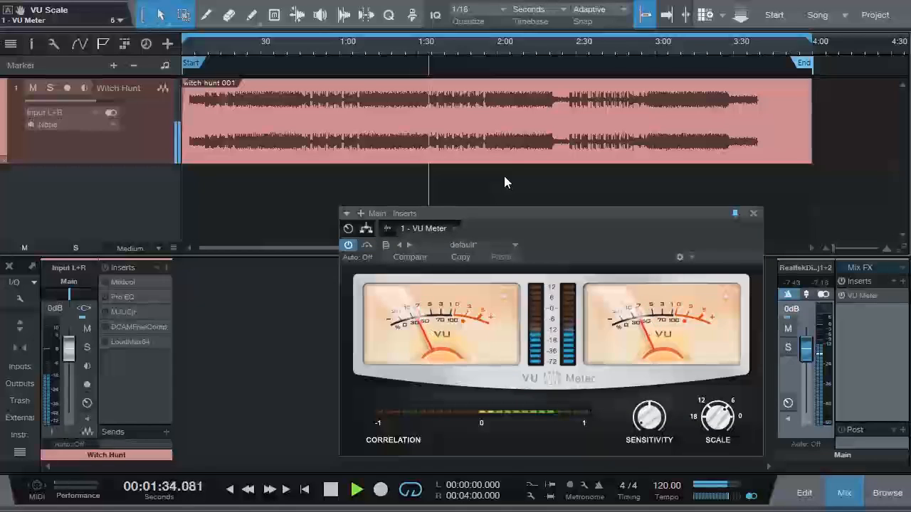
Step: Check the VU levels from about 2:20 and from about 3:24 in the song, stop playback and zoom the timeline out
click(557, 51)
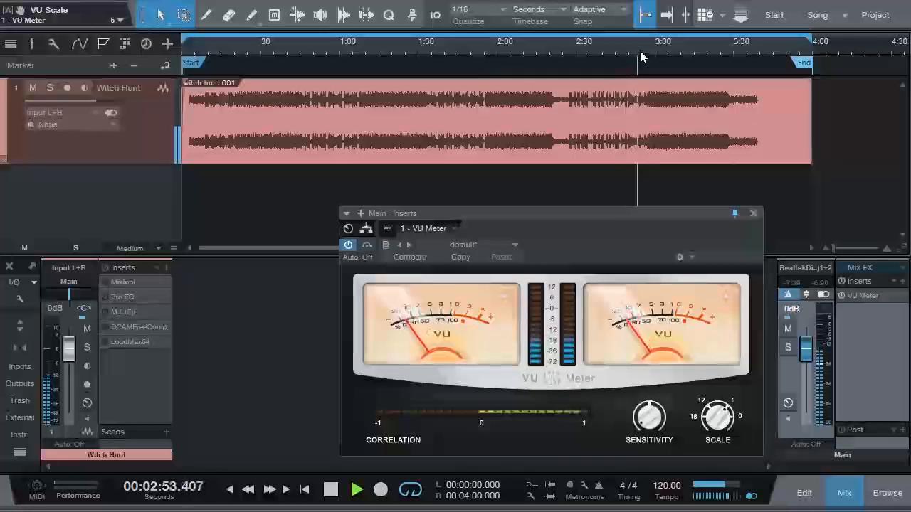
click(725, 47)
scroll(740, 47, up, 5)
scroll(630, 87, down, 5)
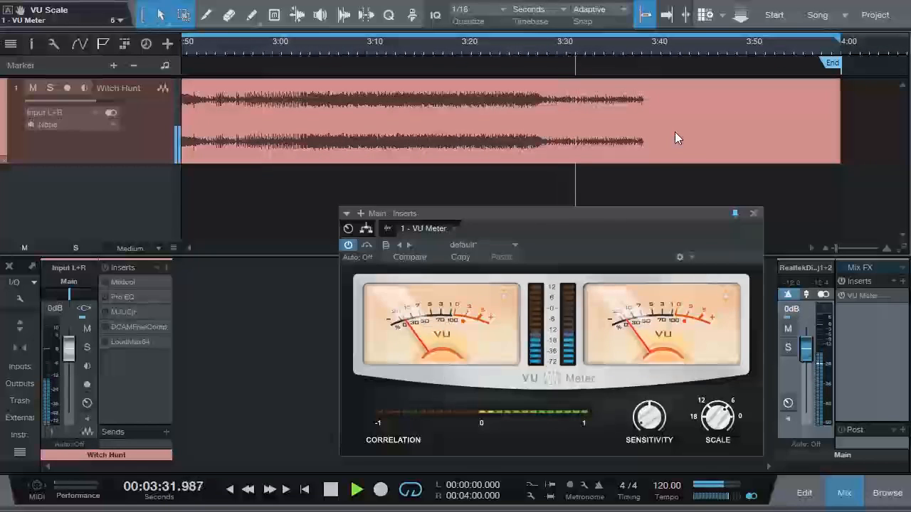
click(331, 491)
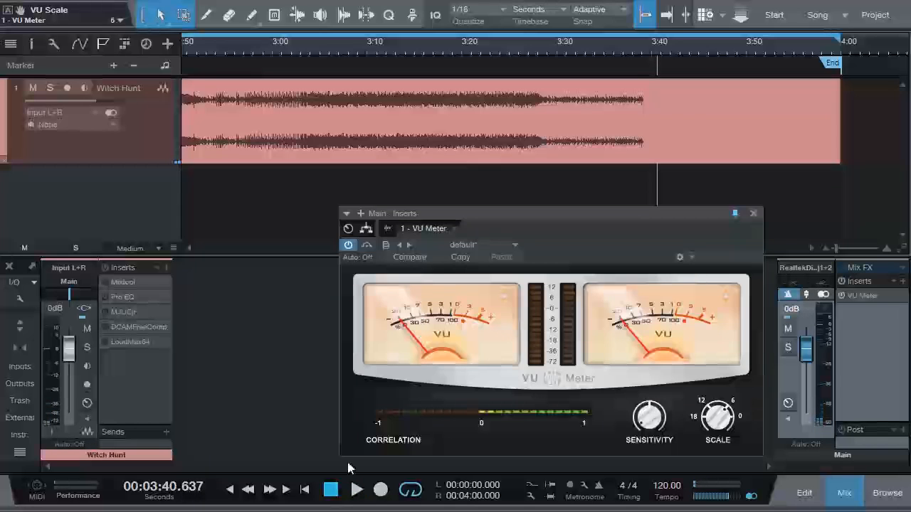
mouse_move(445, 49)
mouse_down()
mouse_move(533, 10)
mouse_move(518, 18)
mouse_up()
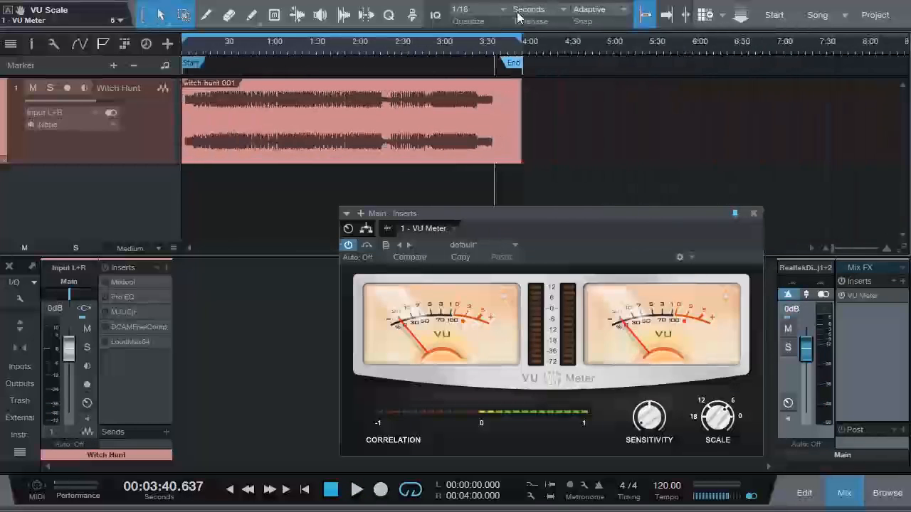
Step: Trim the start of the Witch Hunt event and move the event back to the start of the song
drag(189, 47, 409, 91)
drag(215, 50, 533, 56)
drag(183, 155, 459, 153)
drag(528, 151, 245, 156)
drag(214, 51, 344, 82)
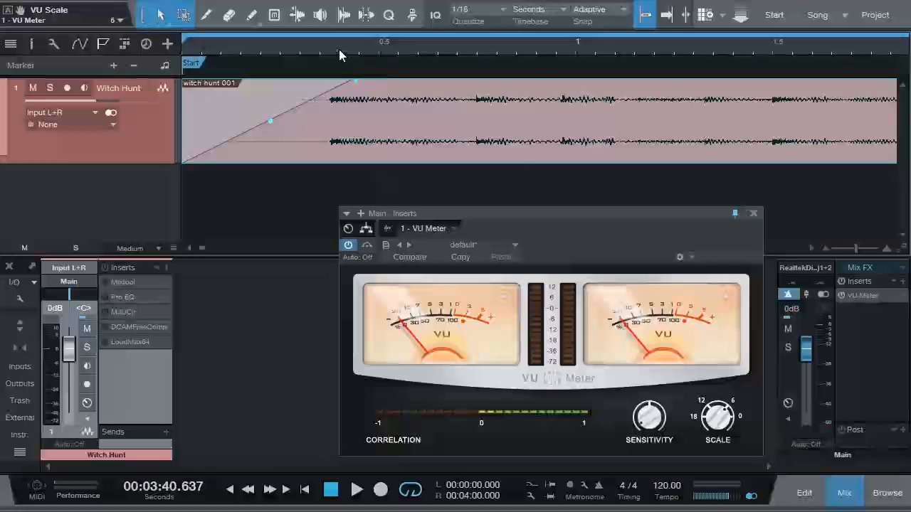
Step: Keep the timebase in Seconds, shift the event slightly later, extend its start back to zero and adjust its fade-in to just under half a second
right_click(338, 49)
mouse_move(412, 107)
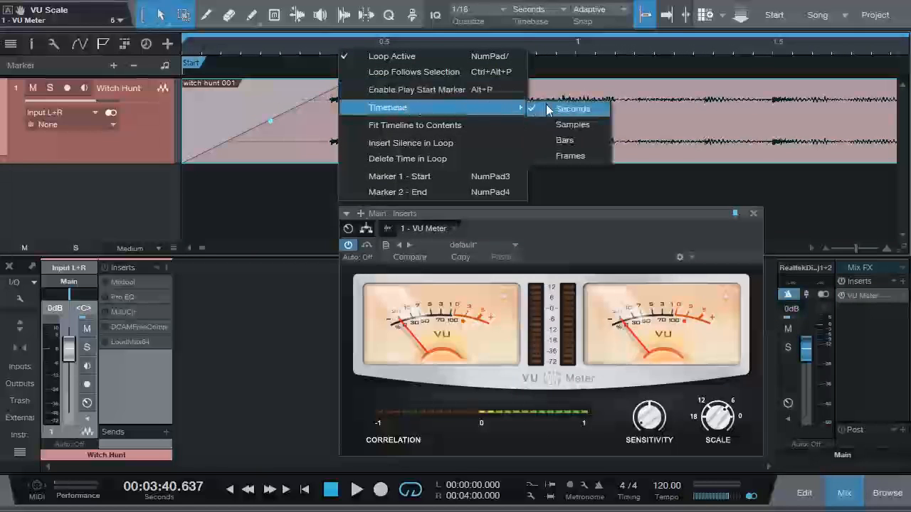
click(575, 107)
mouse_move(318, 68)
mouse_down()
mouse_move(427, 76)
mouse_move(494, 61)
mouse_move(487, 64)
mouse_up()
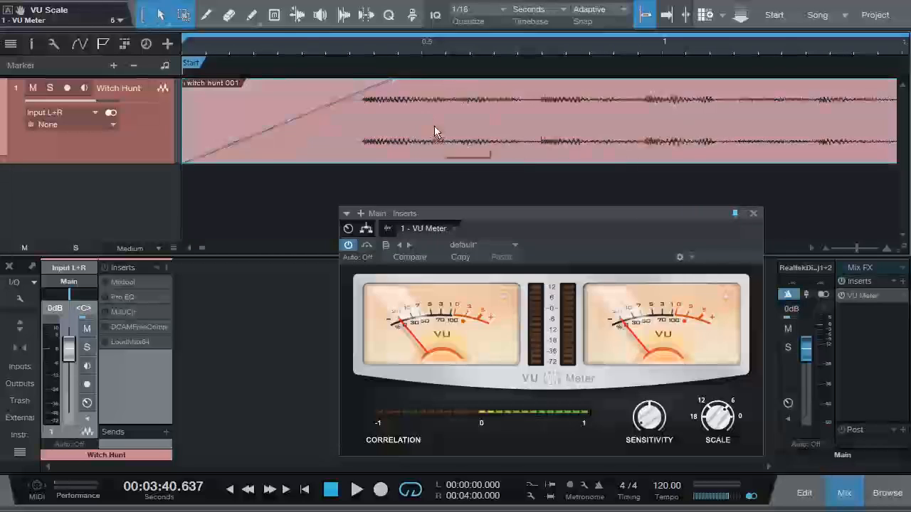
drag(425, 125, 479, 128)
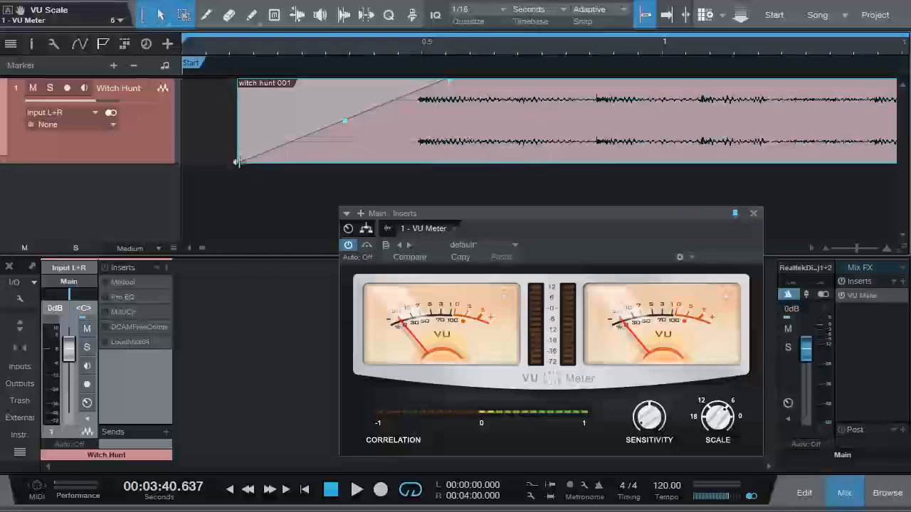
drag(235, 162, 183, 162)
mouse_move(400, 81)
mouse_down()
mouse_move(354, 89)
mouse_move(413, 84)
mouse_up()
Step: Trim the end of the Witch Hunt event to about 3:37 and add a fade-out about 10 seconds long
drag(438, 52, 438, 15)
drag(610, 45, 601, 30)
drag(529, 52, 600, 99)
drag(710, 146, 449, 153)
drag(450, 88, 319, 87)
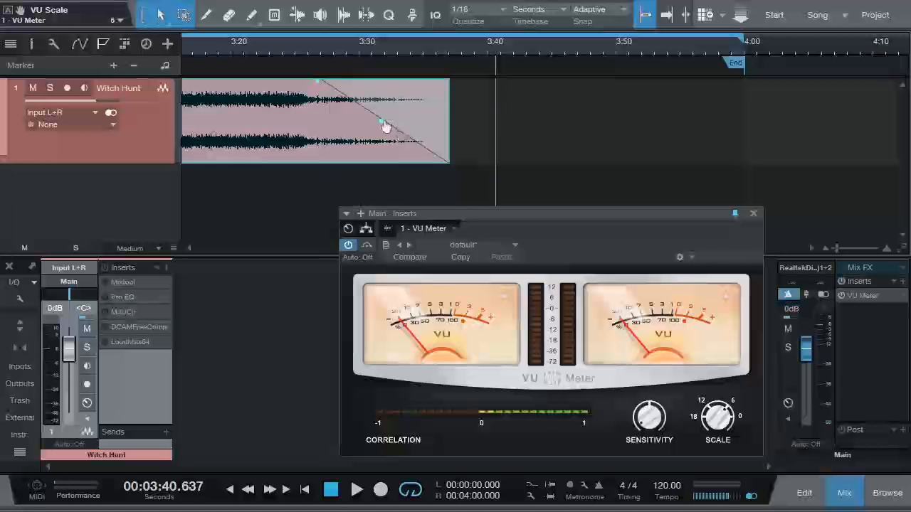
Step: Set the loop end to the event's end at 3:37.090 and bring the End marker back to about 3:28
drag(384, 48, 420, 53)
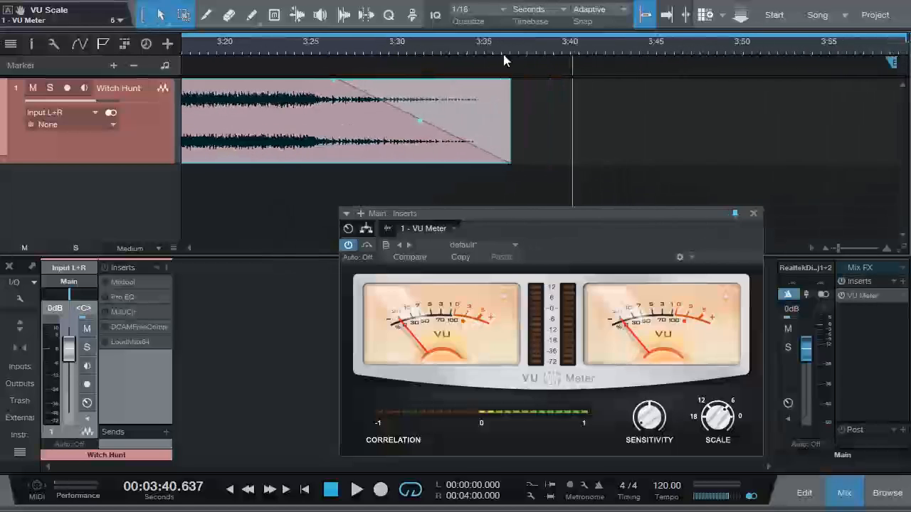
drag(784, 48, 791, 44)
drag(856, 65, 604, 69)
mouse_move(863, 41)
mouse_down()
mouse_move(606, 40)
mouse_move(569, 66)
mouse_move(492, 70)
mouse_up()
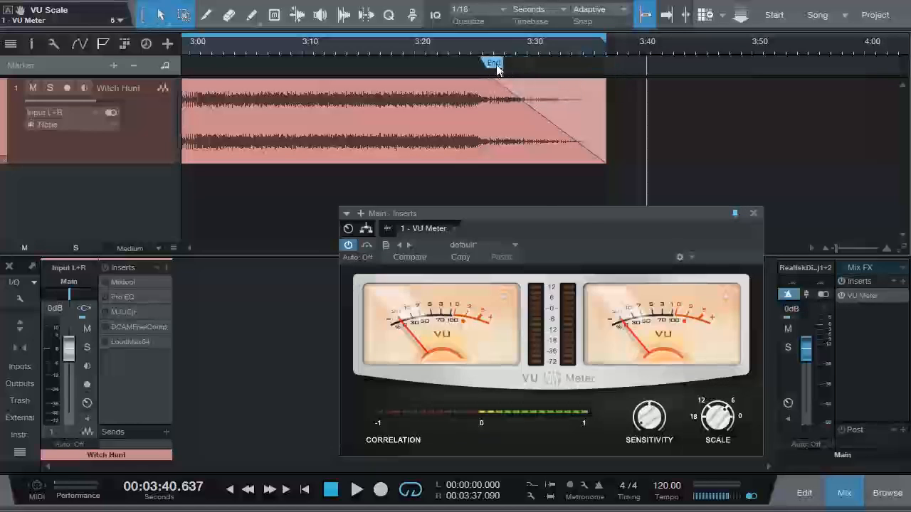
Step: Keep snapping on Adaptive and place the End marker and loop end just past the event's end, at 3:39.229
click(617, 20)
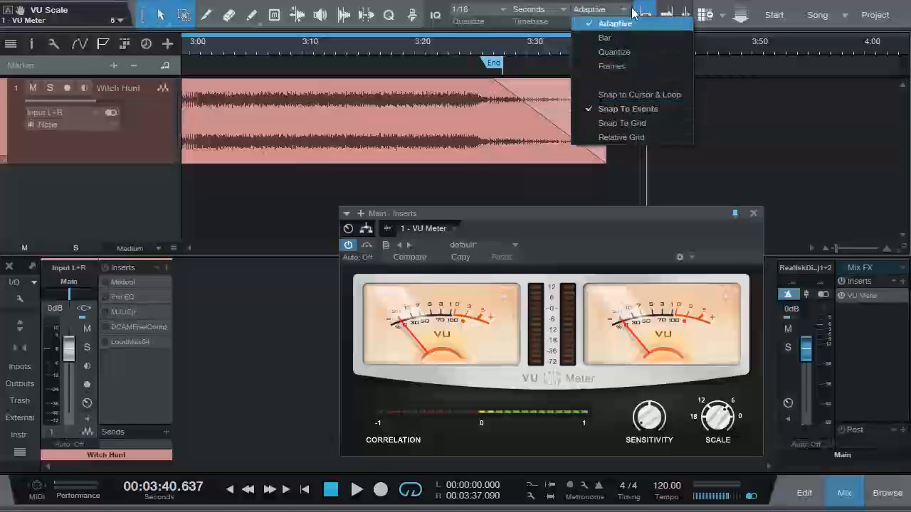
click(615, 24)
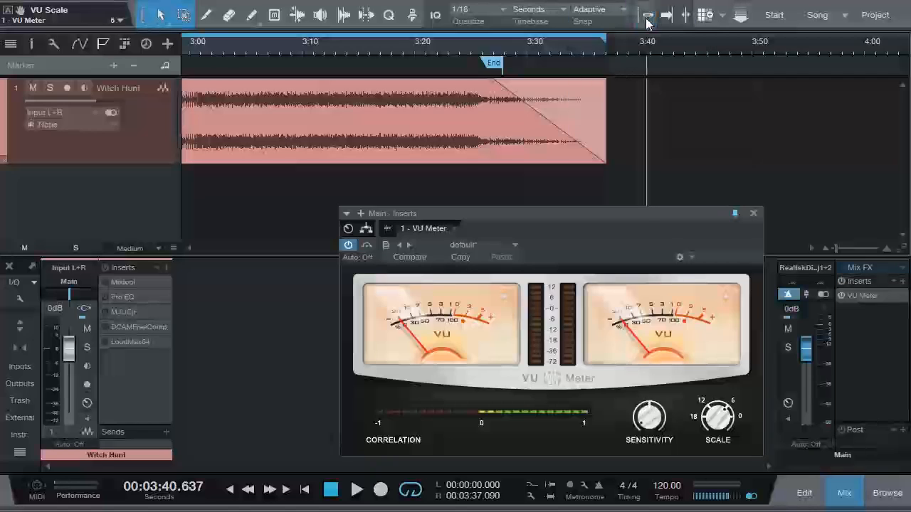
drag(498, 64, 604, 64)
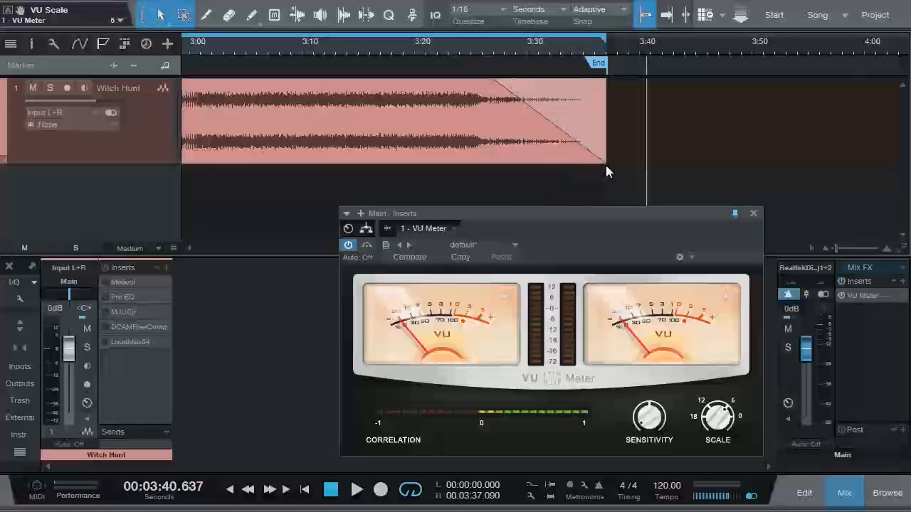
mouse_move(599, 65)
mouse_down()
mouse_move(630, 64)
mouse_move(631, 41)
mouse_move(608, 49)
mouse_move(702, 8)
mouse_up()
drag(283, 53, 445, 60)
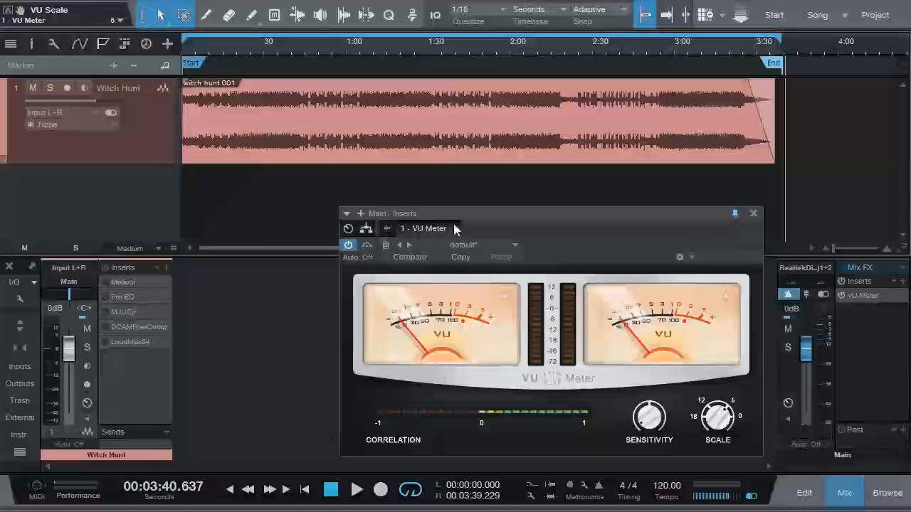
drag(463, 213, 408, 198)
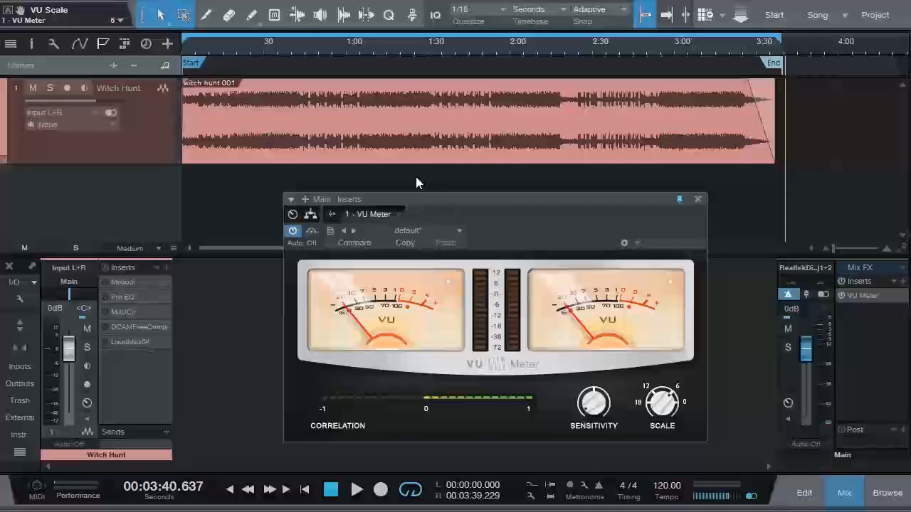
drag(481, 200, 549, 217)
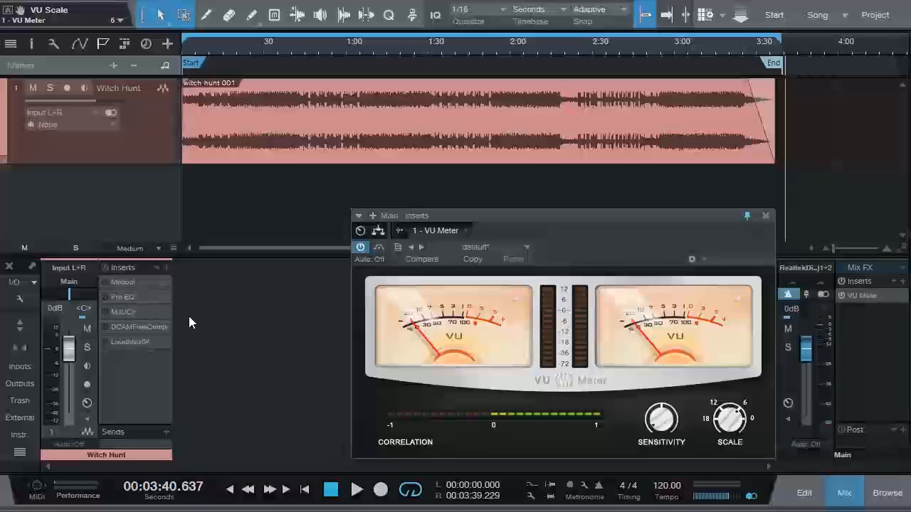
mouse_move(463, 215)
mouse_down()
mouse_move(452, 205)
mouse_move(448, 214)
mouse_up()
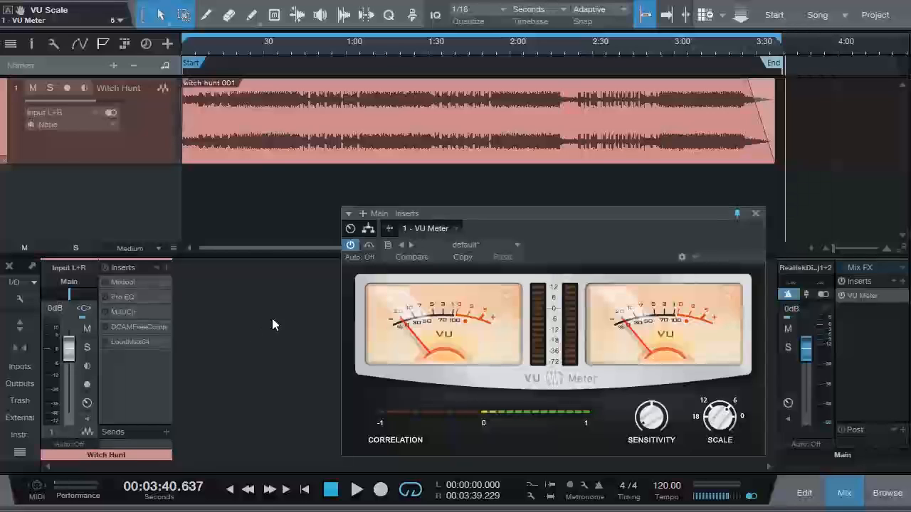
Step: Open the Pro EQ insert on the Witch Hunt channel, activate it and position its window over the arrangement
click(123, 299)
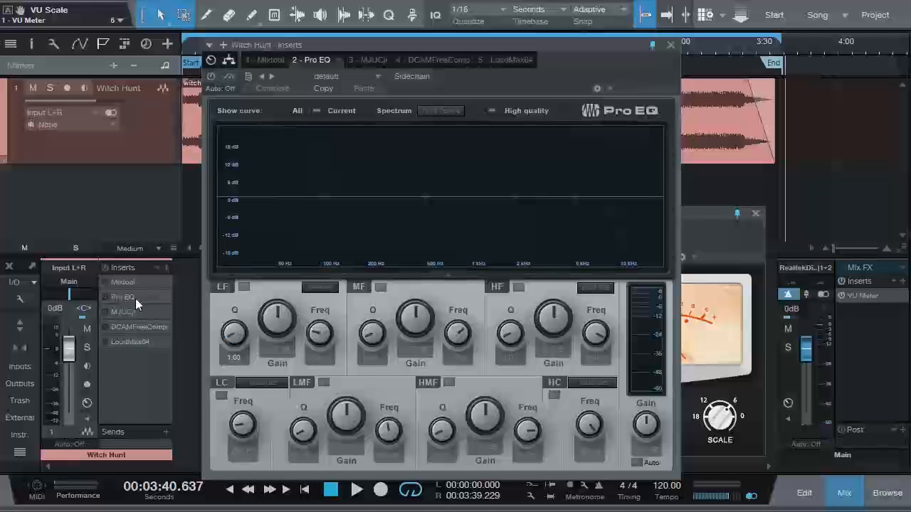
drag(556, 64, 575, 63)
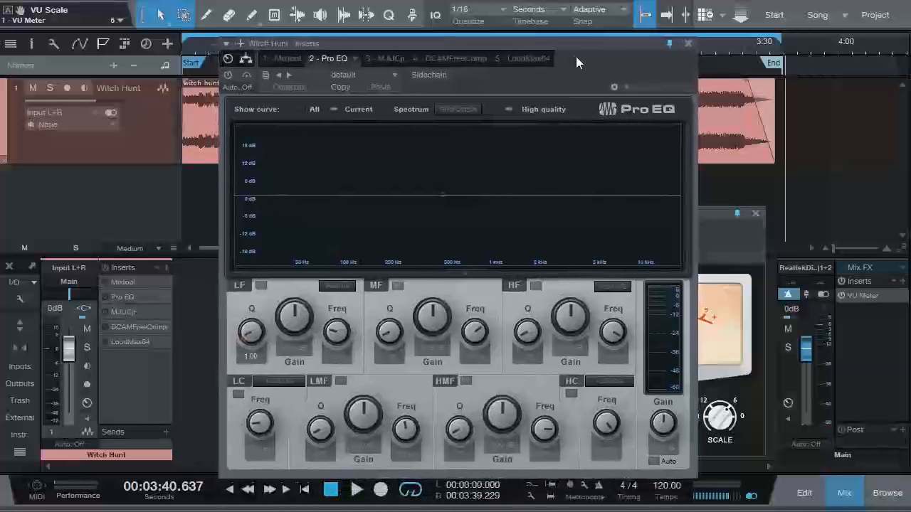
click(229, 76)
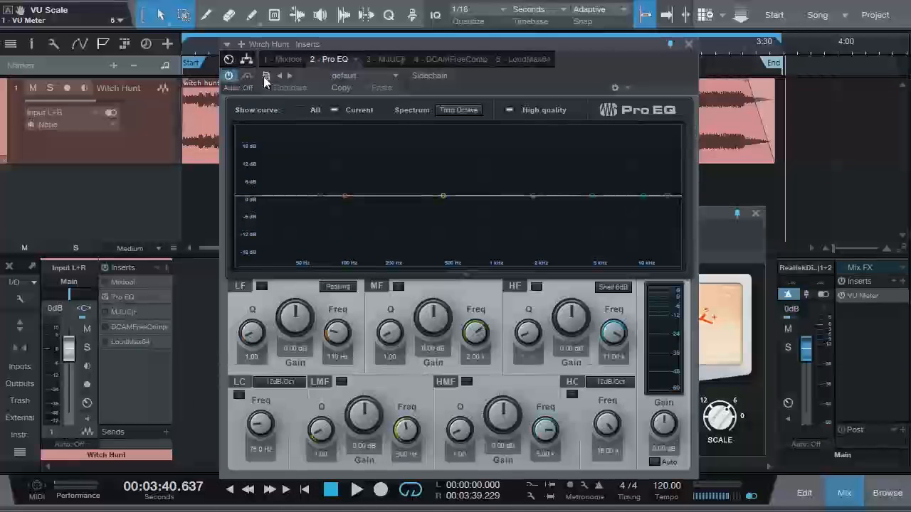
drag(565, 45, 574, 188)
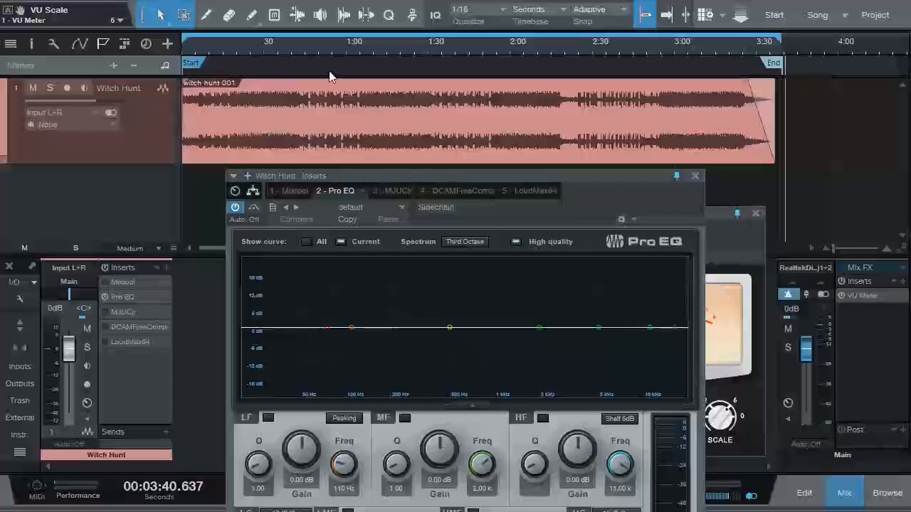
drag(588, 178, 616, 71)
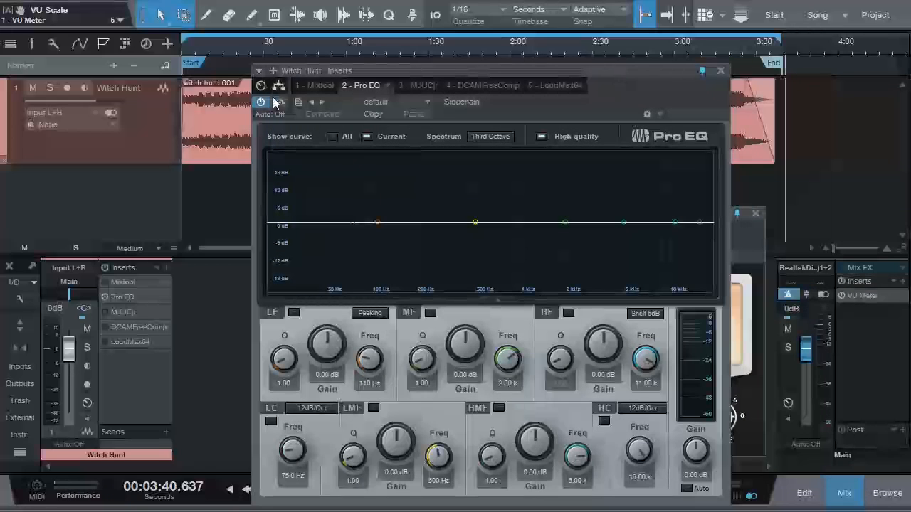
Step: Play the track from the beginning and watch its frequency spectrum in the Pro EQ
click(186, 54)
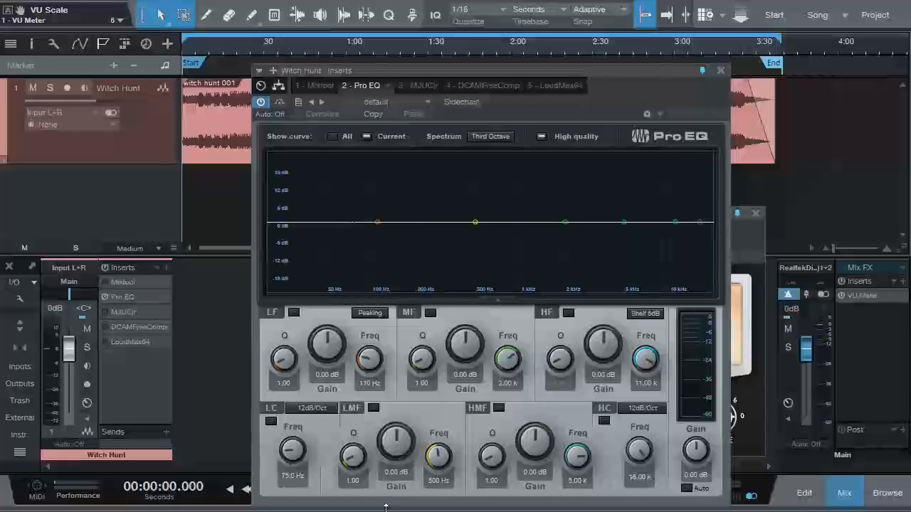
key(space)
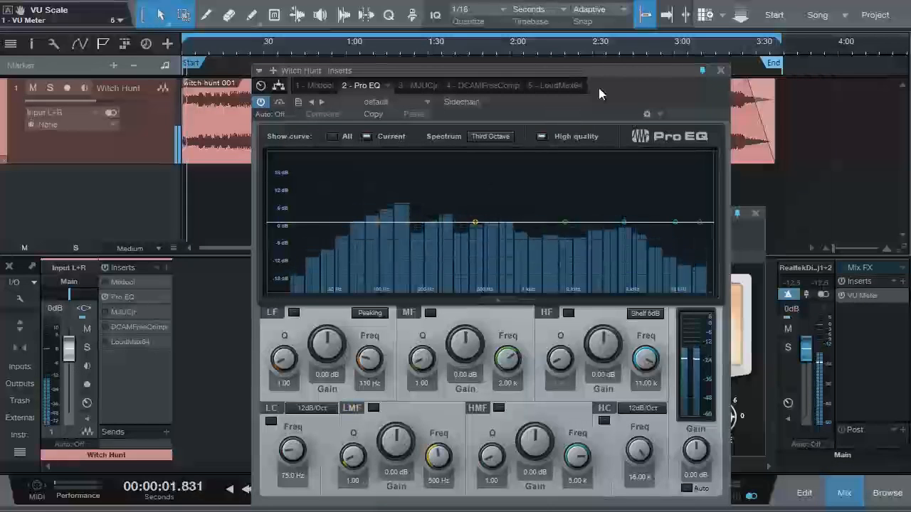
drag(605, 75, 594, 57)
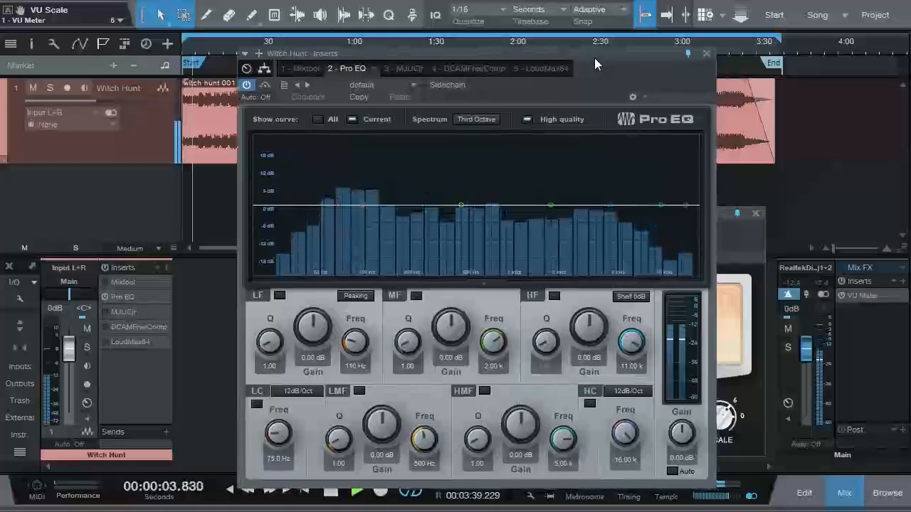
Step: Enable the LF band as a Shelf 6dB filter at 198 Hz with a gain of -1.20 dB
click(275, 294)
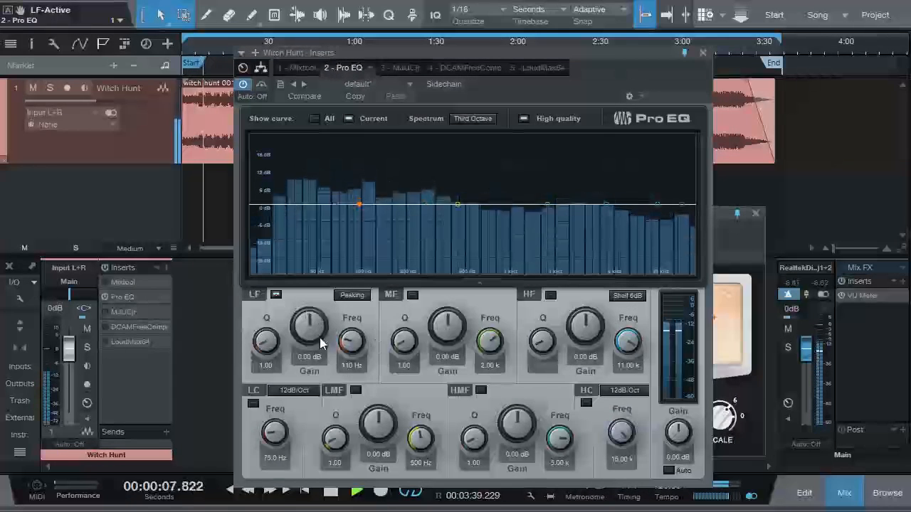
mouse_move(347, 347)
mouse_down()
mouse_move(315, 327)
mouse_move(315, 338)
mouse_move(351, 349)
mouse_up()
click(351, 295)
click(367, 324)
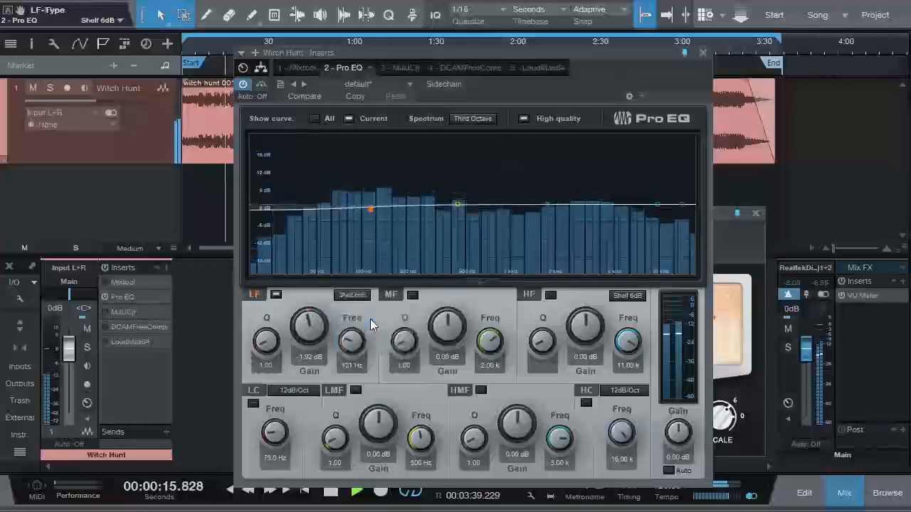
drag(350, 344, 351, 334)
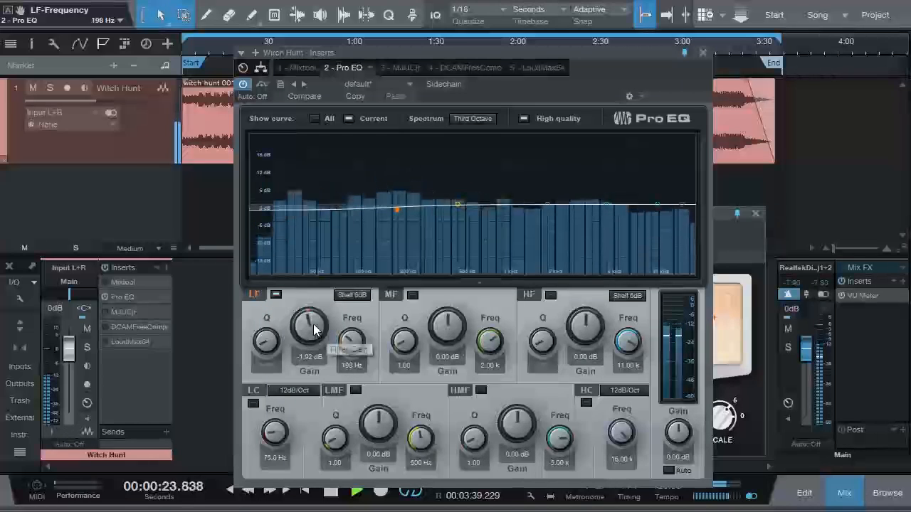
scroll(311, 321, up, 5)
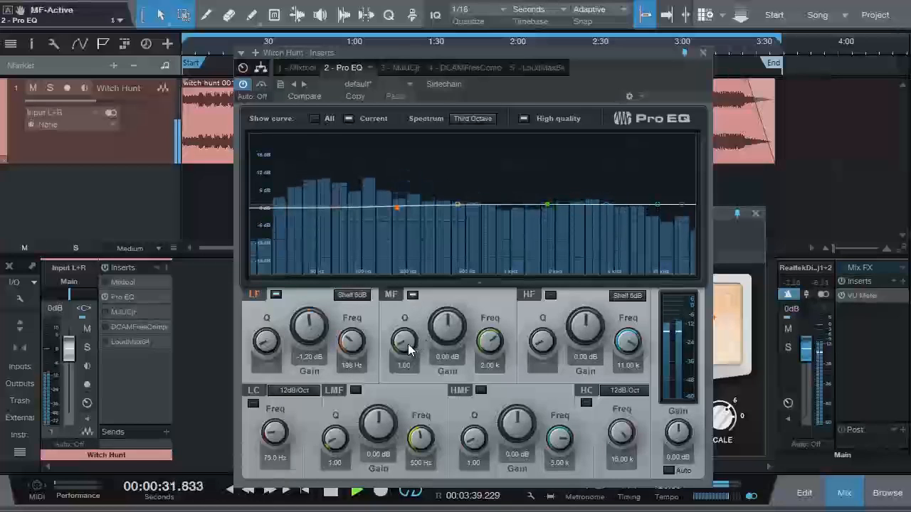
Step: Shape the MF band as a broad boost with Q 0.47, frequency 1.15 kHz and gain 2.40 dB
drag(403, 347, 399, 346)
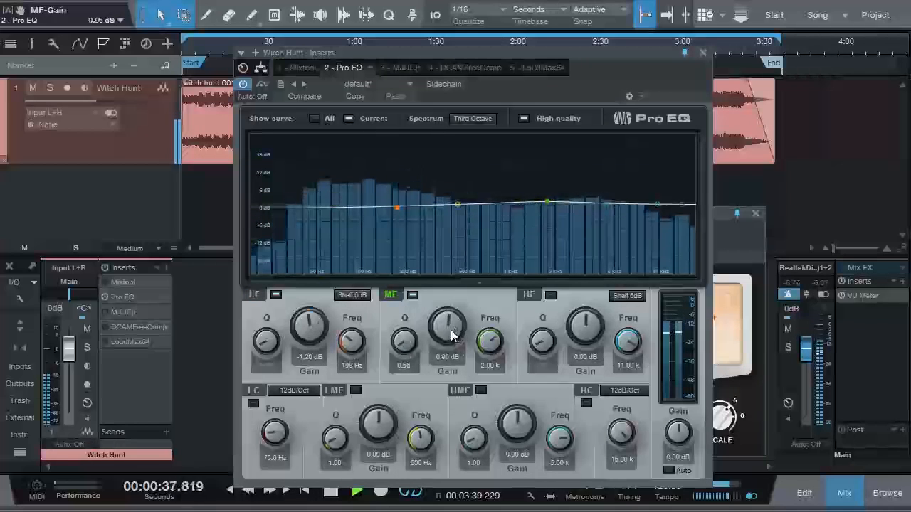
drag(459, 336, 488, 347)
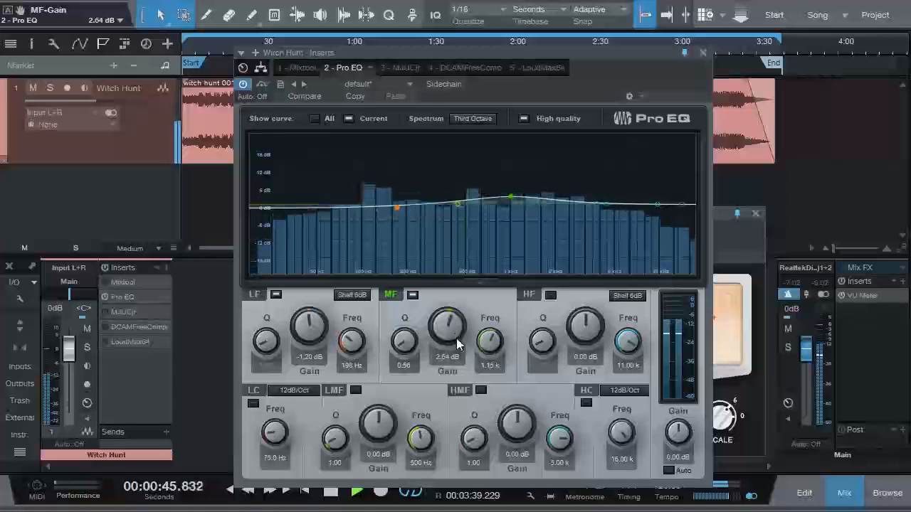
drag(457, 338, 409, 339)
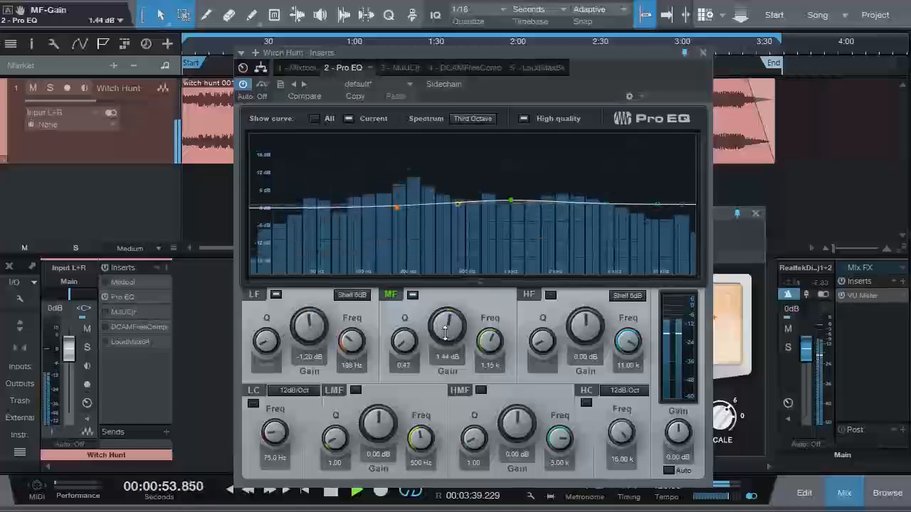
drag(446, 331, 446, 332)
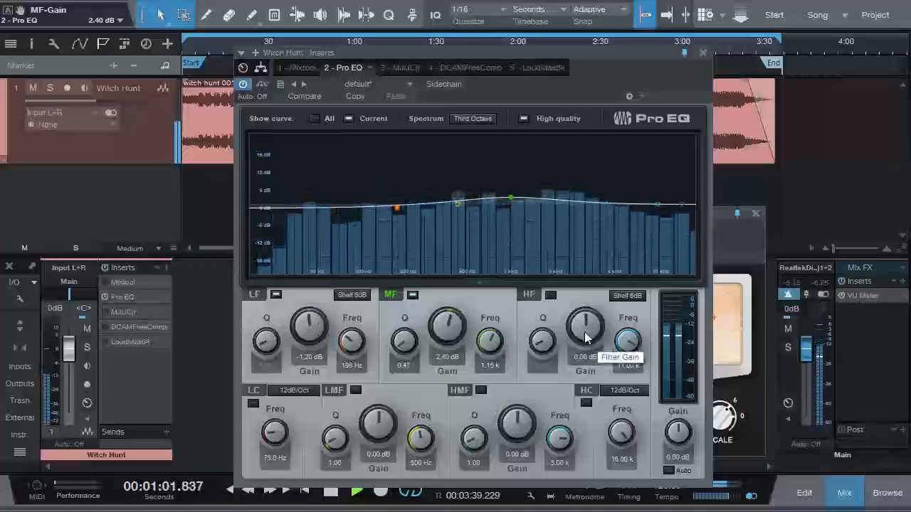
Step: Enable the HF band and set its frequency to about 14 kHz with a gain of 4.56 dB
click(551, 295)
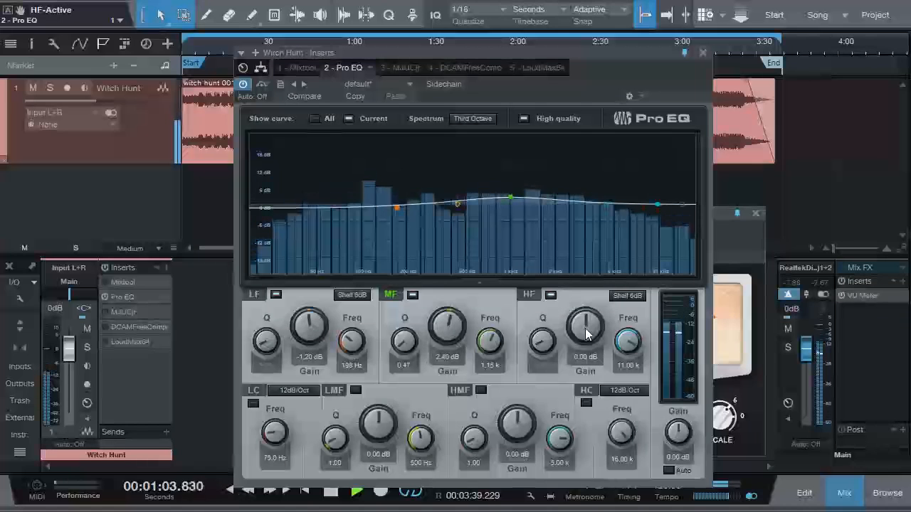
click(626, 345)
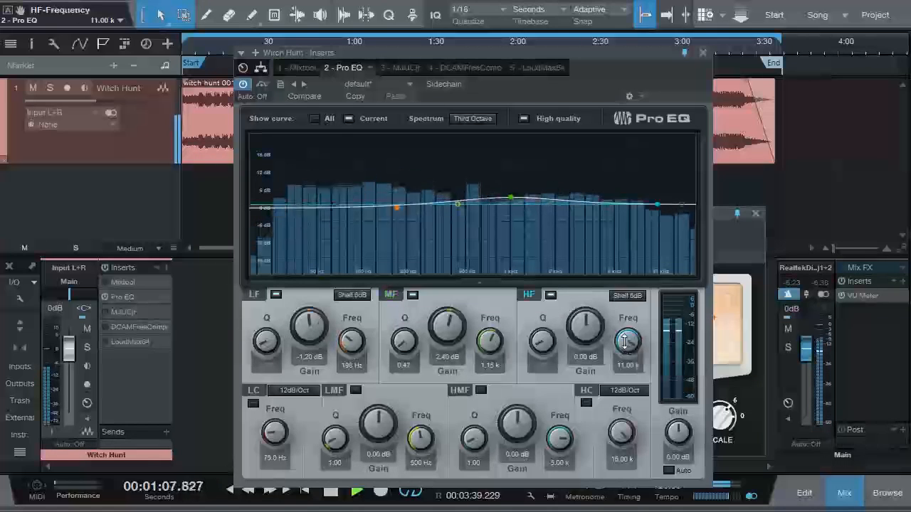
drag(625, 340, 625, 337)
drag(586, 336, 592, 318)
Step: Change the HF band to a Peaking filter with Q 2.42, frequency 15.54 kHz and gain -2.16 dB
click(629, 296)
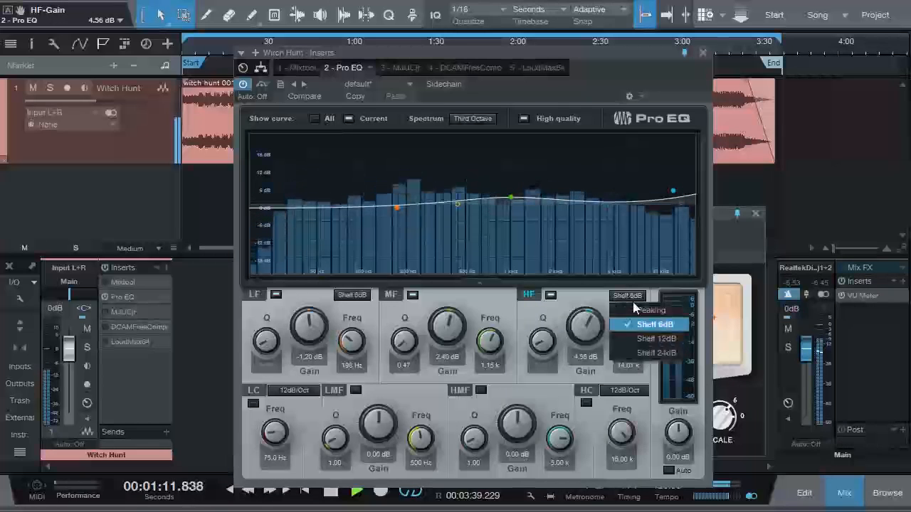
click(644, 310)
drag(586, 332, 628, 335)
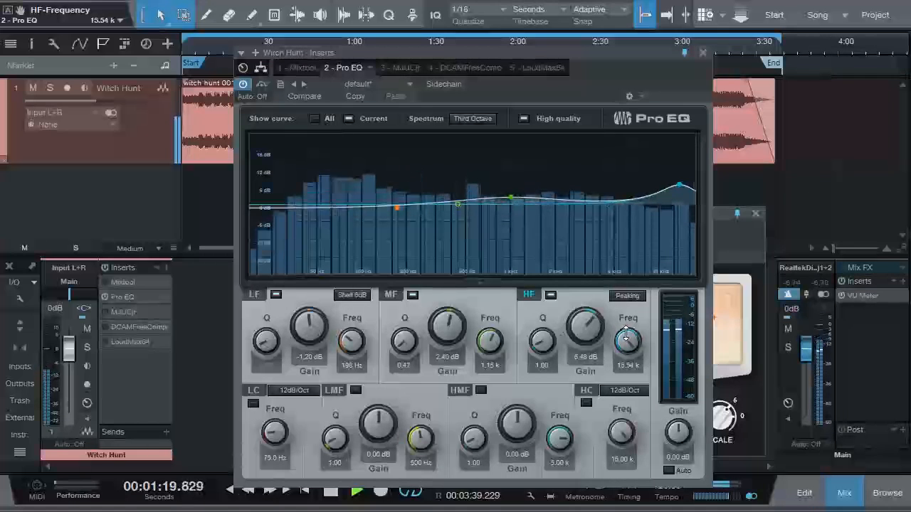
drag(587, 329, 541, 338)
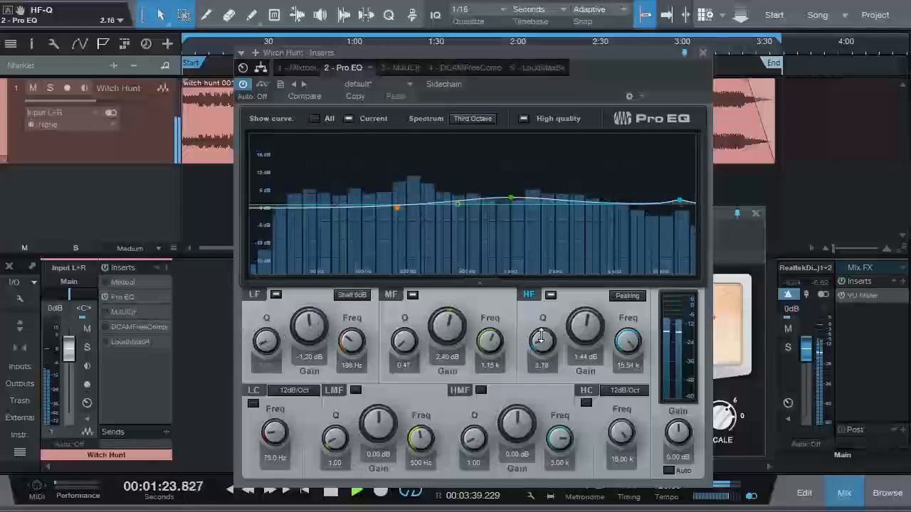
double_click(590, 324)
drag(590, 326, 590, 331)
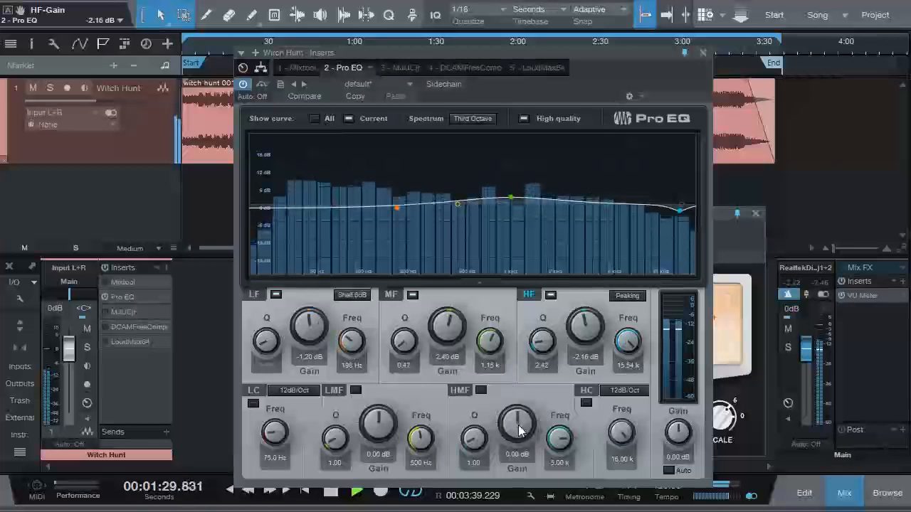
Step: Enable the HMF band and shape it as a boost of 1.92 dB at 8.99 kHz with Q 1.00
click(481, 390)
drag(522, 422, 561, 429)
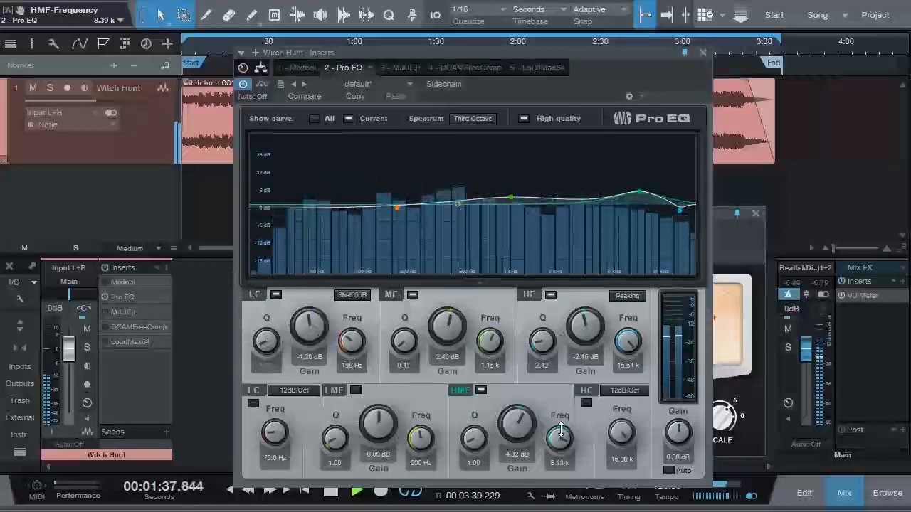
drag(562, 425, 517, 436)
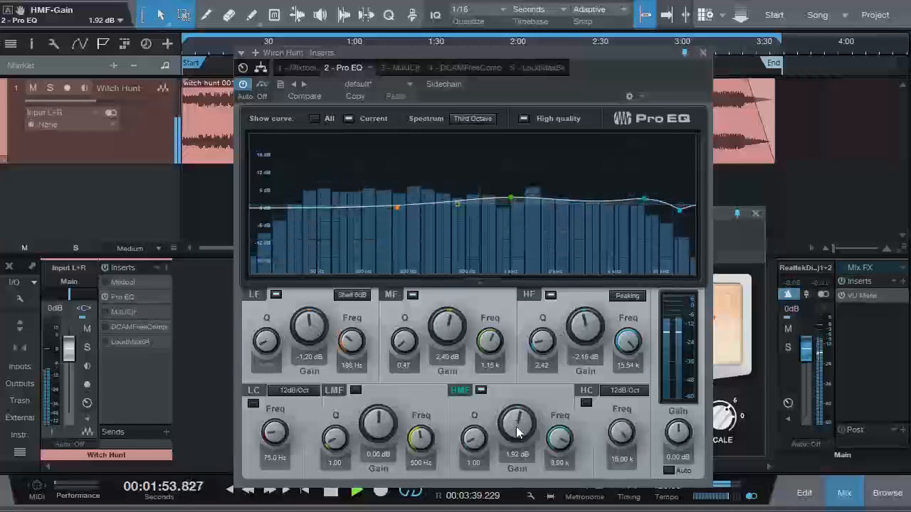
drag(474, 440, 475, 437)
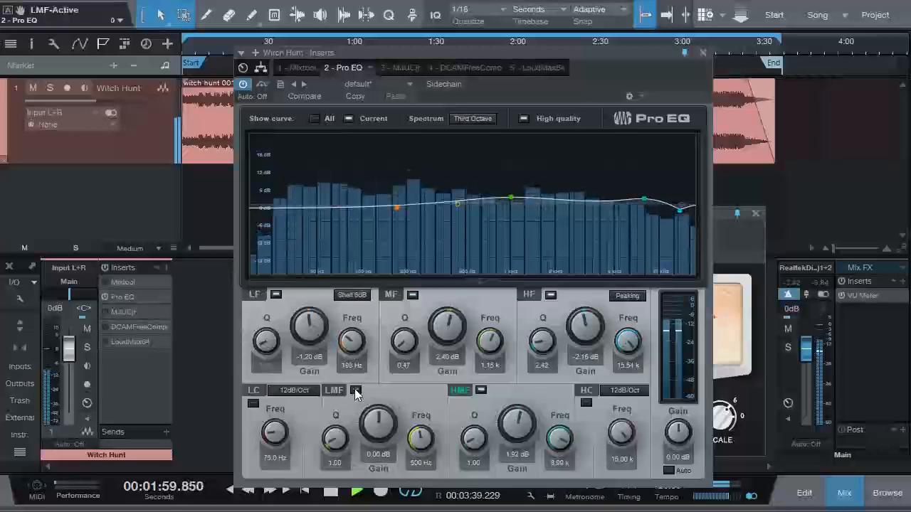
Step: Enable the LMF band and set it to a gentle cut of -1.44 dB at 251 Hz
drag(374, 426, 381, 418)
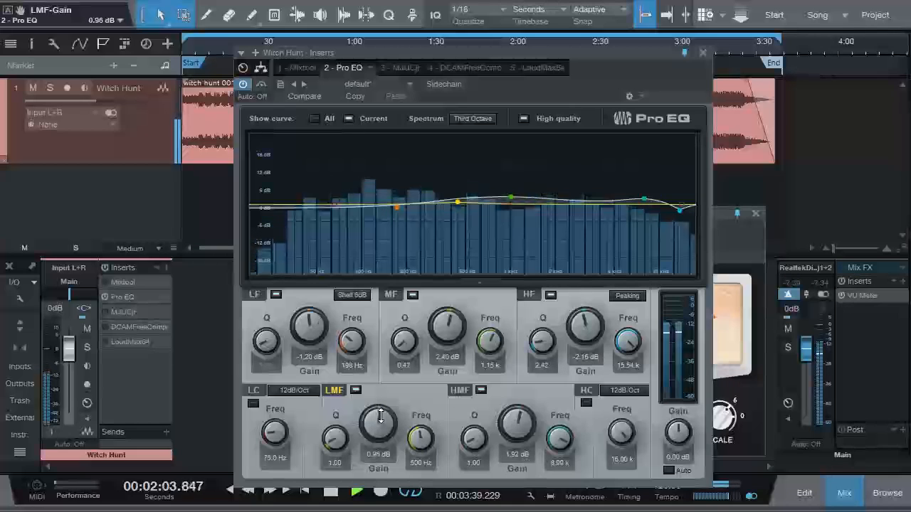
drag(416, 445, 412, 449)
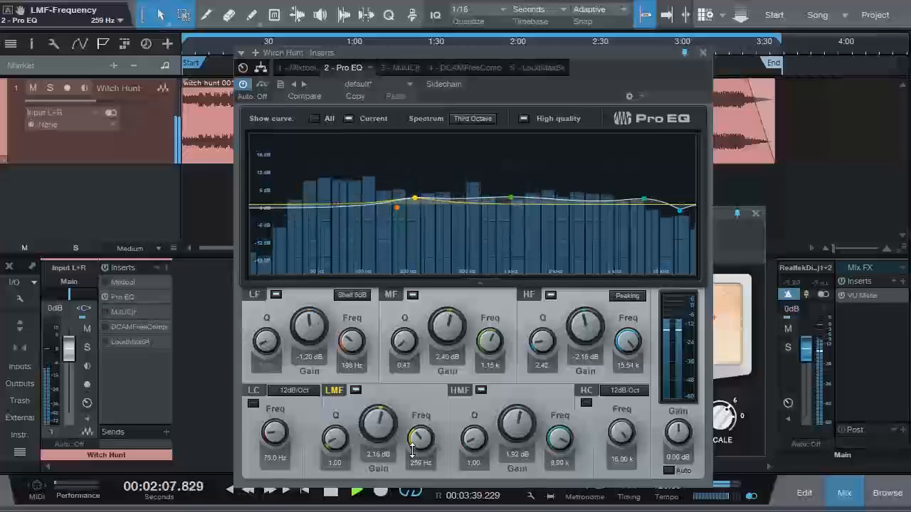
drag(412, 446, 412, 443)
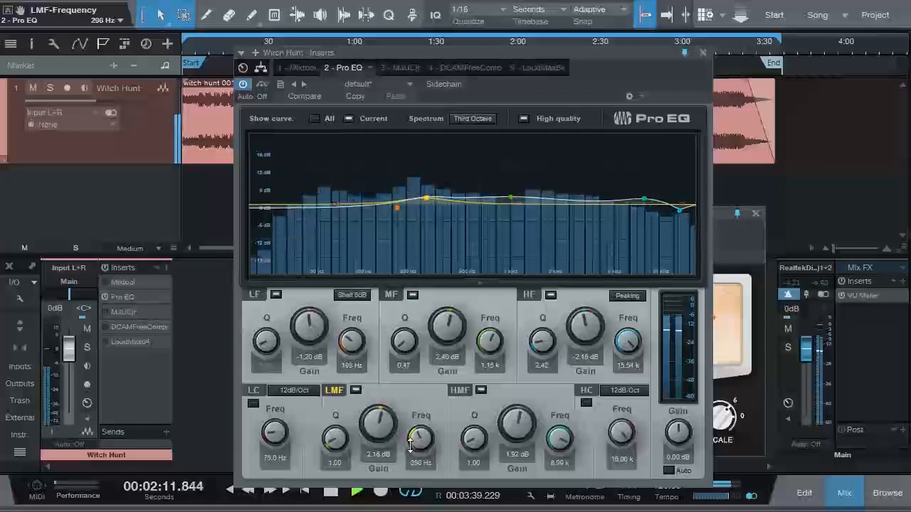
mouse_move(412, 443)
mouse_down()
mouse_move(385, 427)
mouse_move(421, 440)
mouse_up()
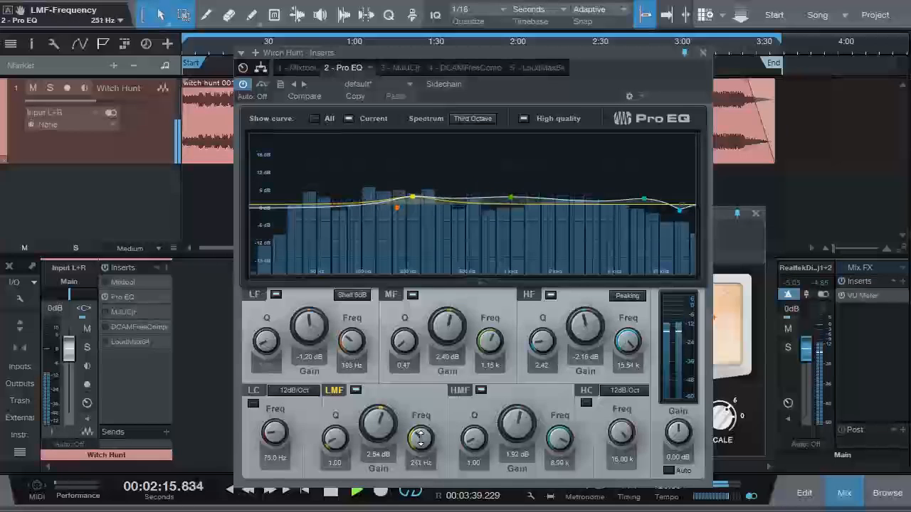
drag(378, 443, 376, 436)
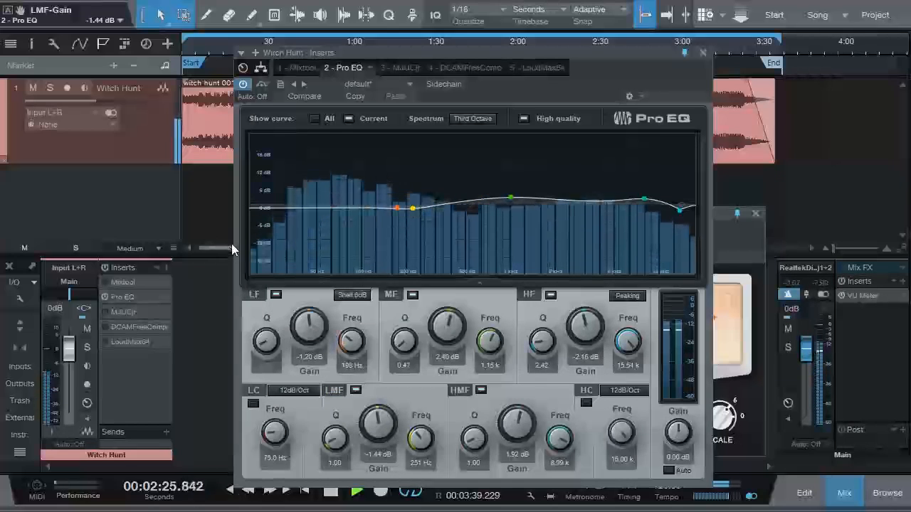
Step: Bypass and re-enable the Pro EQ twice during playback to compare the track with and without equalization
click(262, 85)
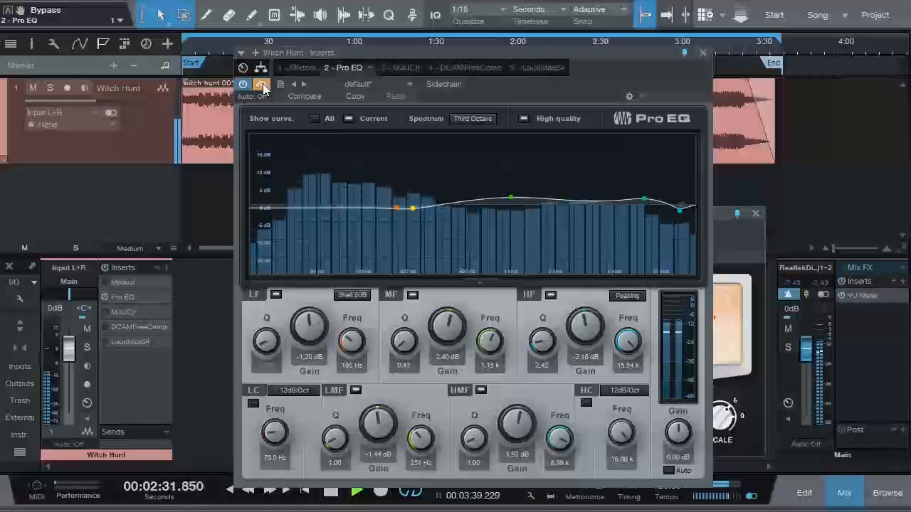
click(263, 84)
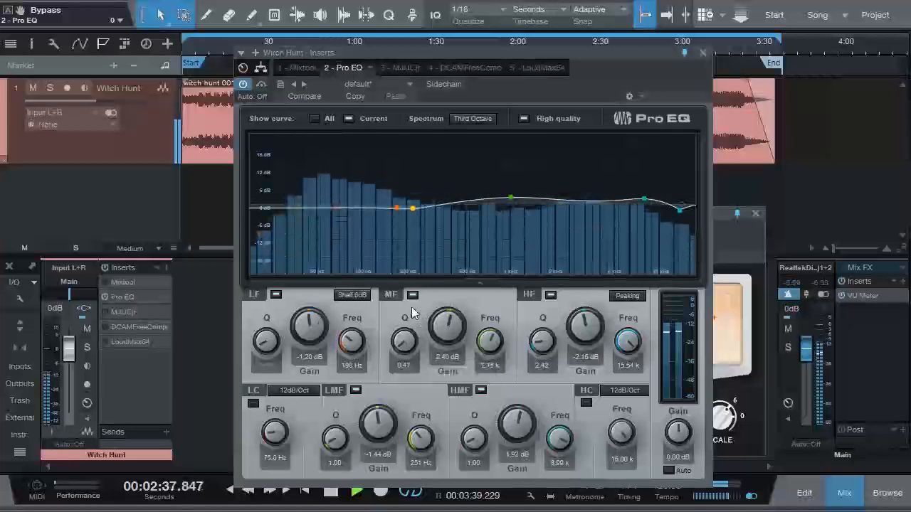
click(262, 84)
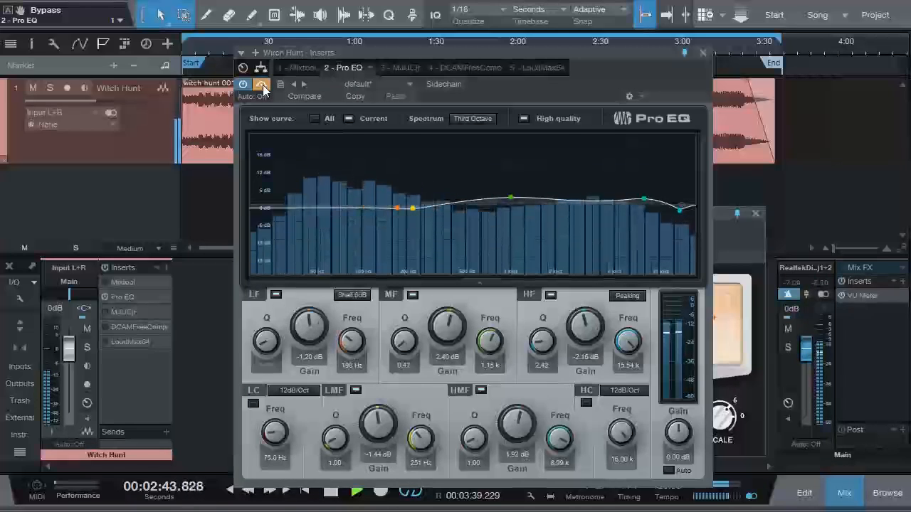
click(263, 85)
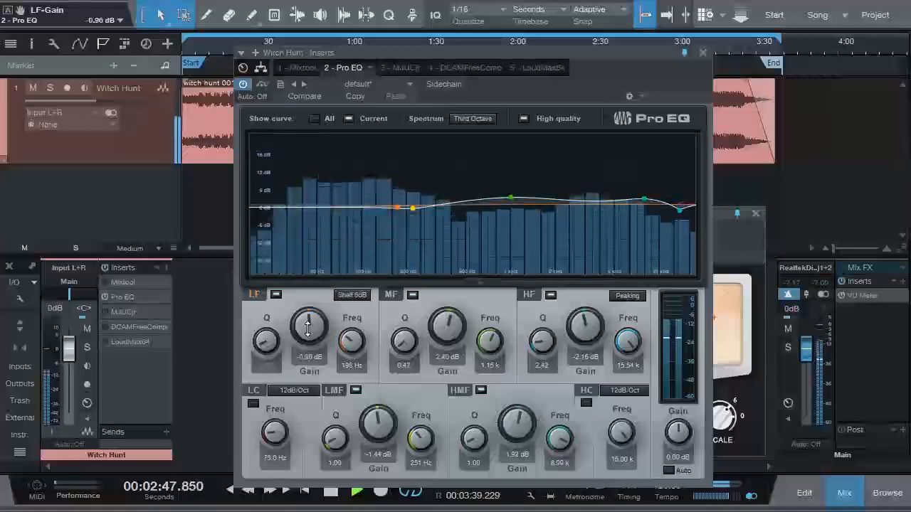
Step: Set the LF band's gain to -1.00 dB
drag(308, 329, 314, 358)
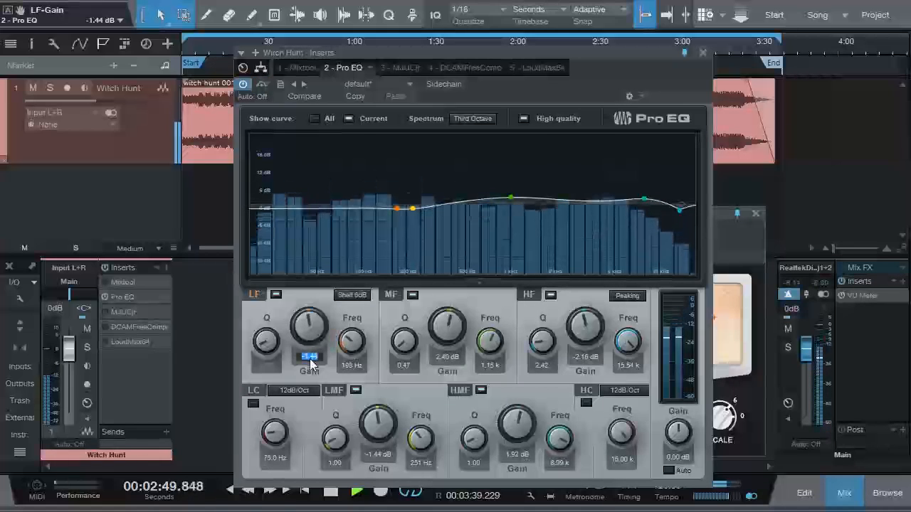
text(-1)
key(Return)
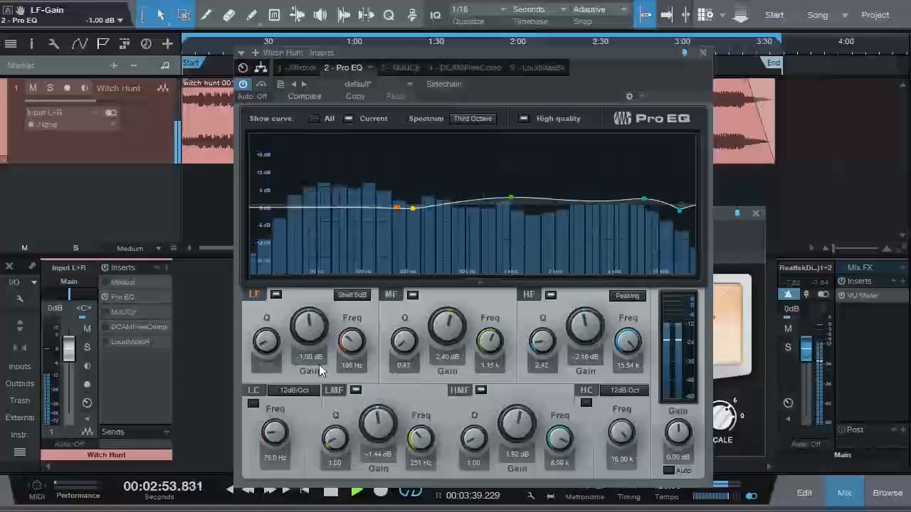
Step: Compare the bypassed and active EQ with the VU meter uncovered, and stop playback
drag(598, 55, 557, 51)
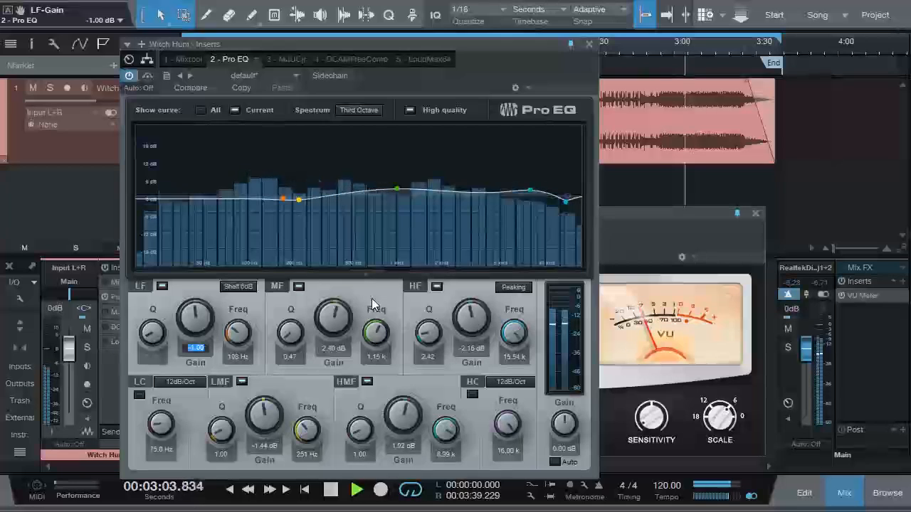
click(148, 76)
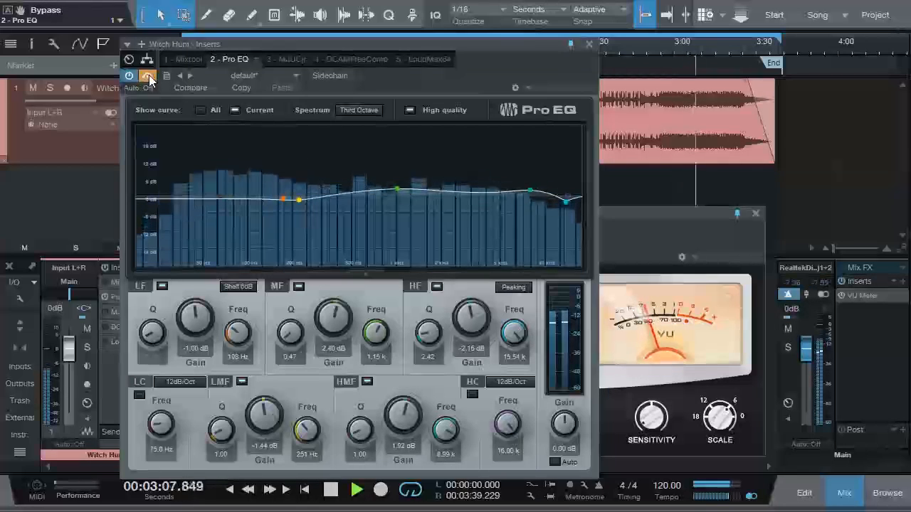
click(148, 76)
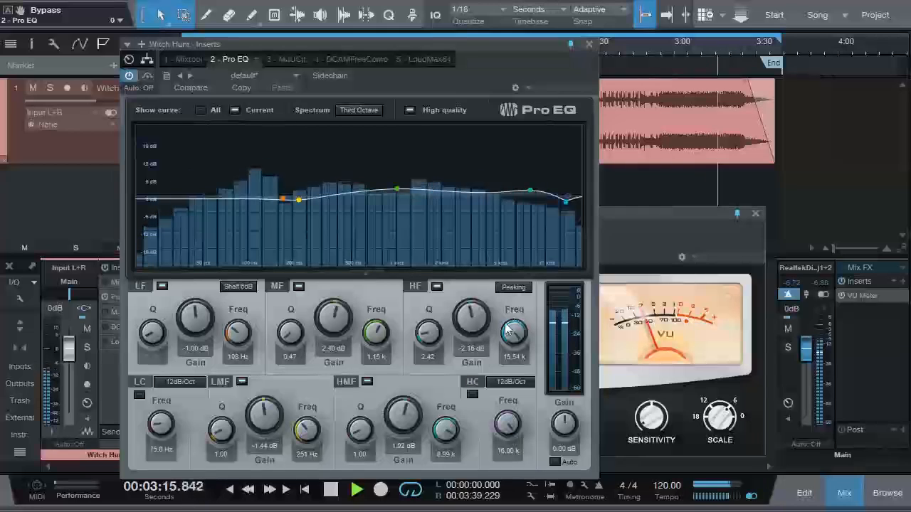
click(331, 492)
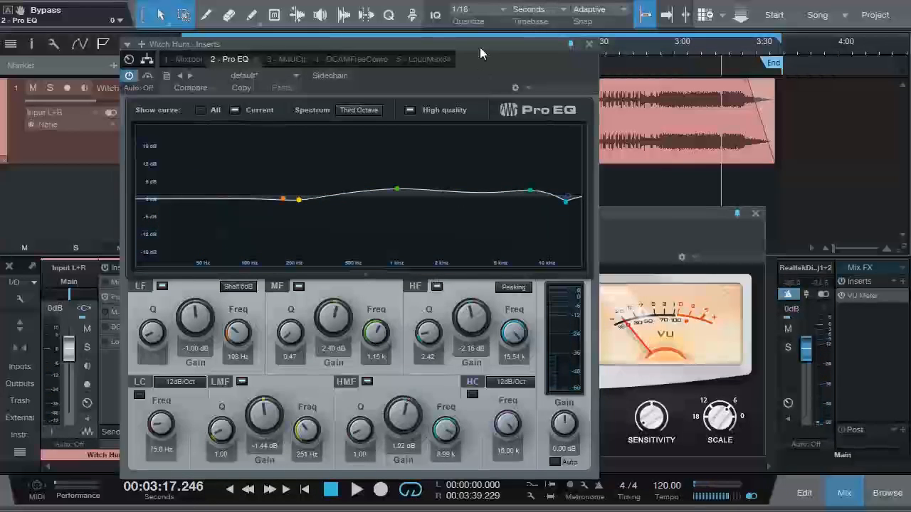
Step: Open the MJUCjr compressor in the inserts window and place the window below the timeline so the track stays visible
drag(488, 47, 500, 42)
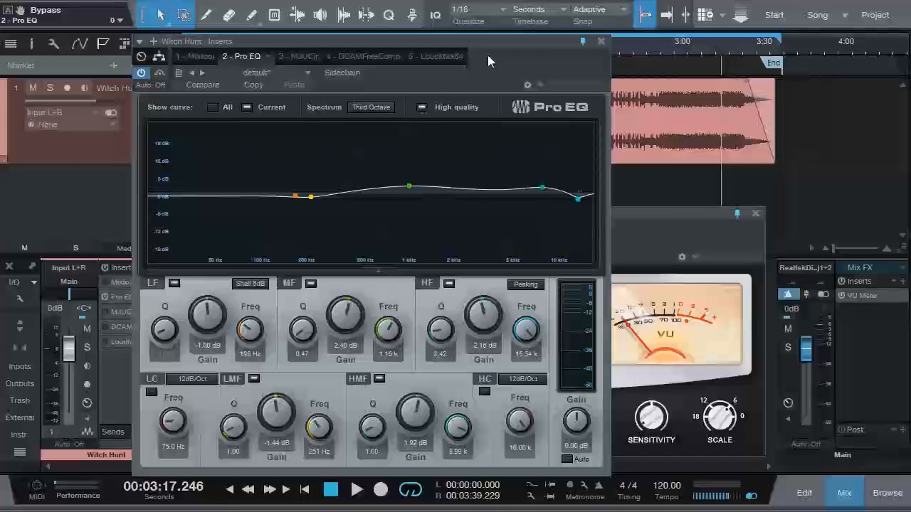
drag(489, 46, 490, 40)
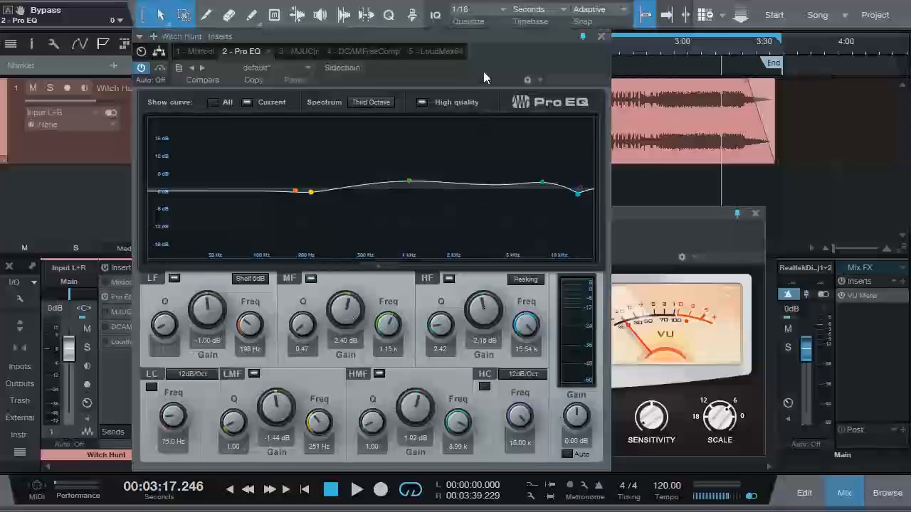
drag(490, 38, 567, 56)
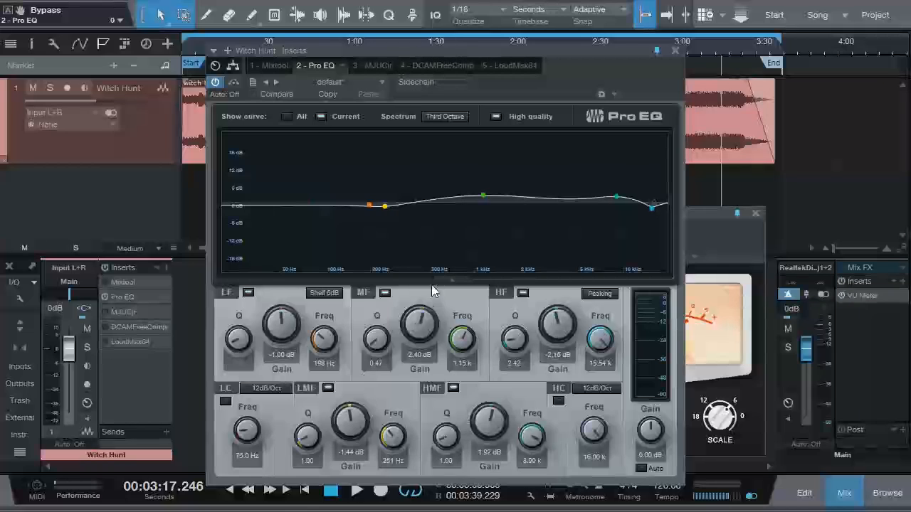
click(373, 65)
drag(475, 82, 456, 162)
drag(452, 158, 455, 170)
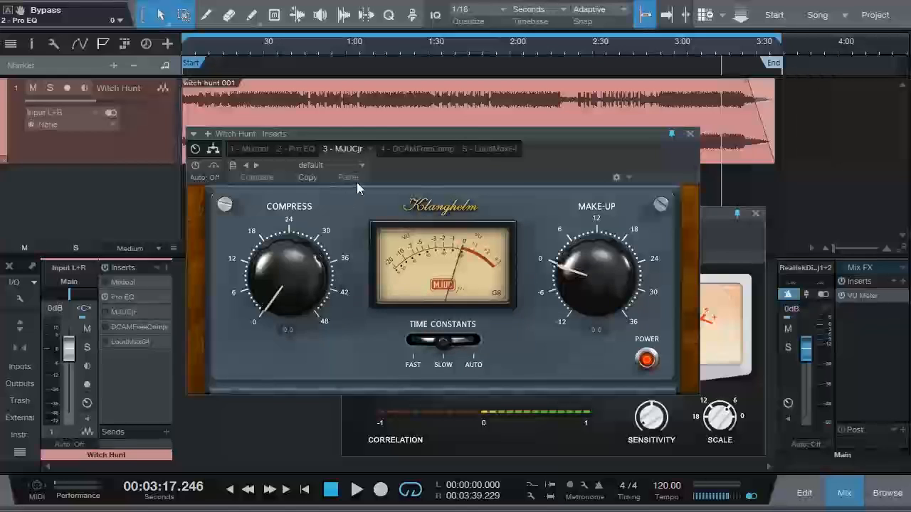
Step: Play the track from about 0:21, activate the MJUCjr compressor and set its Compress amount to 9.9 dB
click(242, 50)
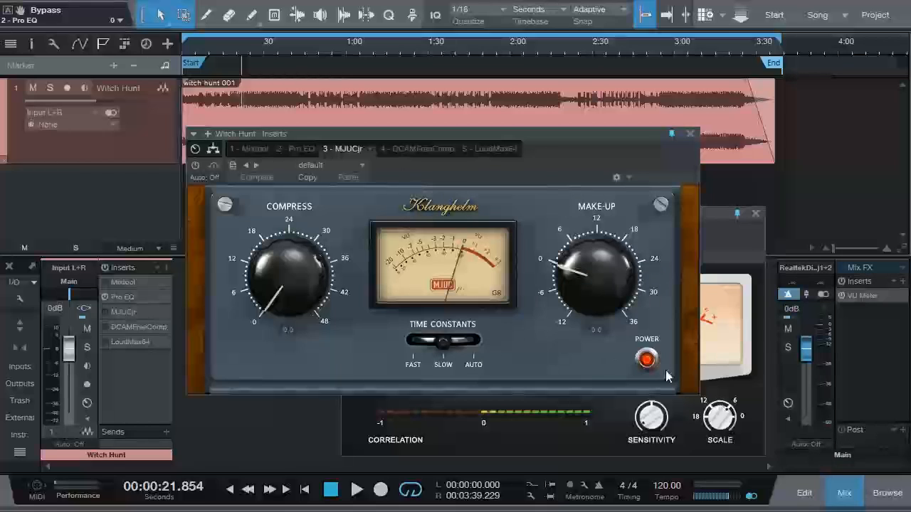
click(491, 231)
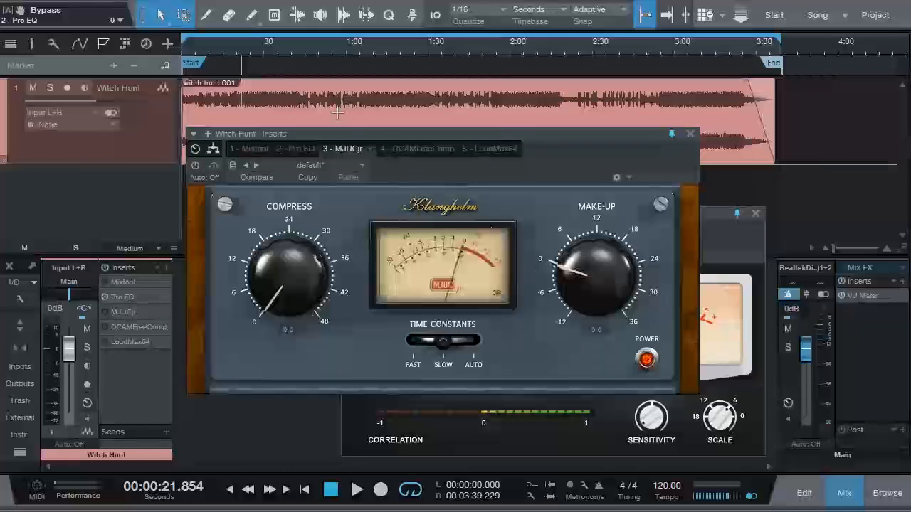
key(space)
mouse_move(302, 271)
mouse_down()
mouse_move(300, 227)
mouse_move(294, 272)
mouse_up()
click(196, 166)
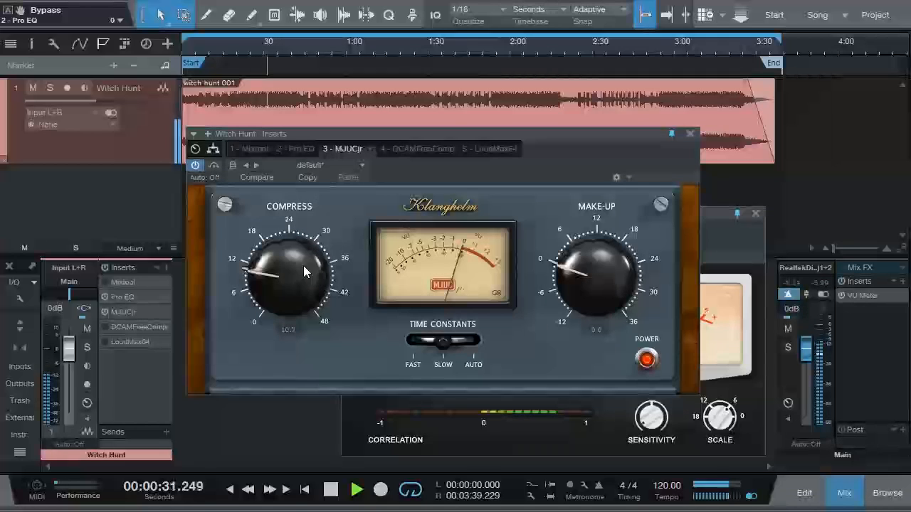
drag(303, 265, 299, 280)
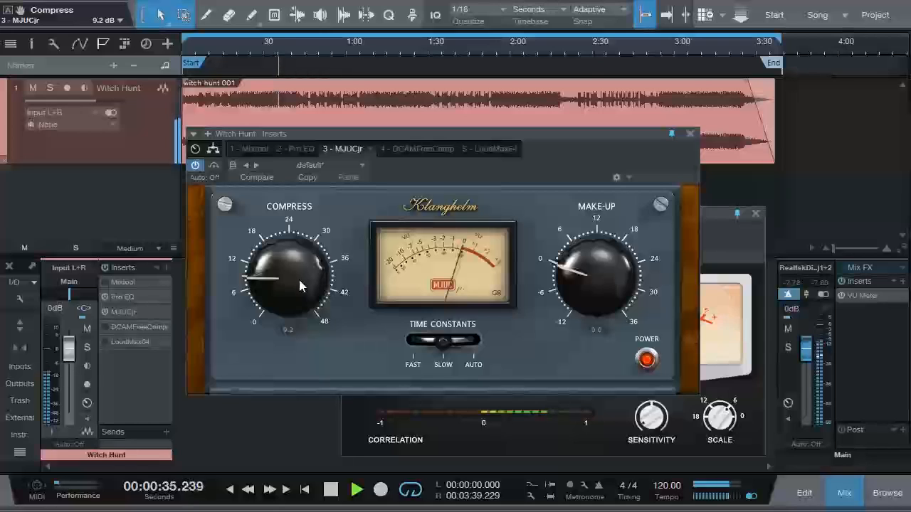
drag(298, 280, 292, 271)
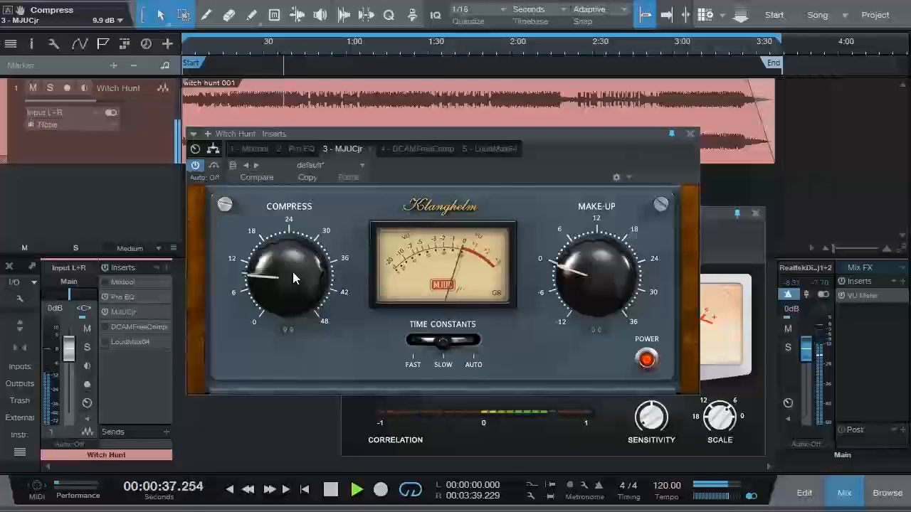
Step: Compare the bypassed and active MJUCjr compressor during playback at about 0:38 and again from about 1:07
click(649, 359)
click(647, 359)
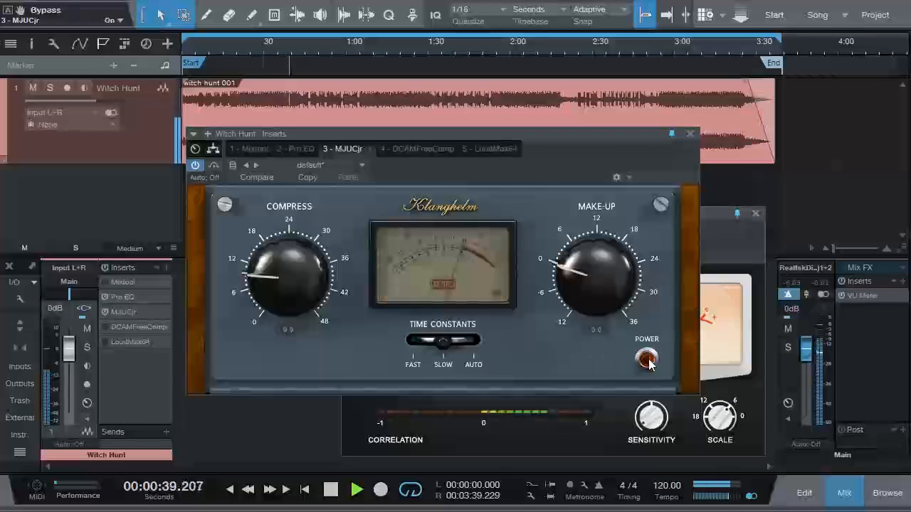
click(647, 359)
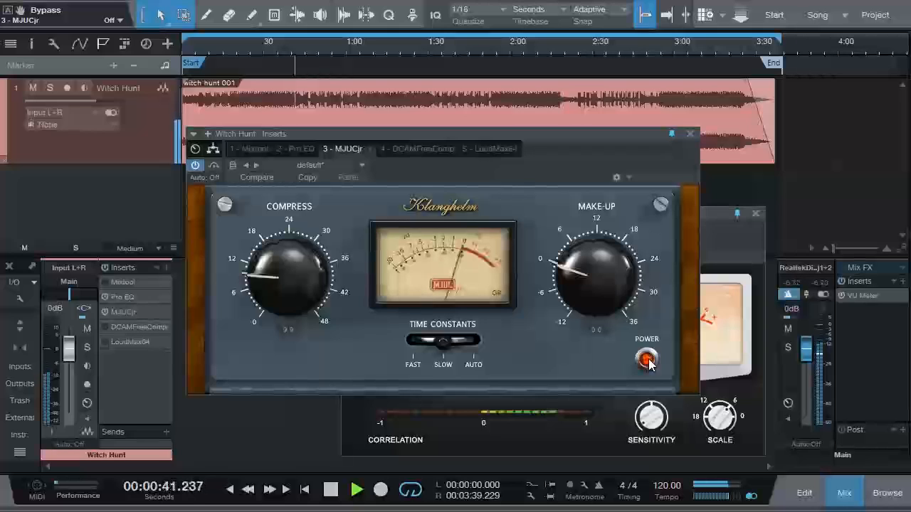
click(368, 55)
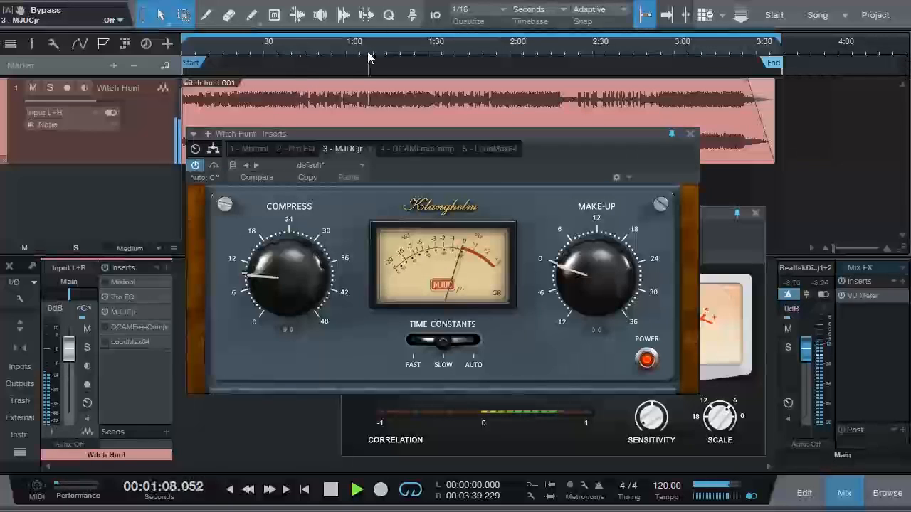
click(645, 360)
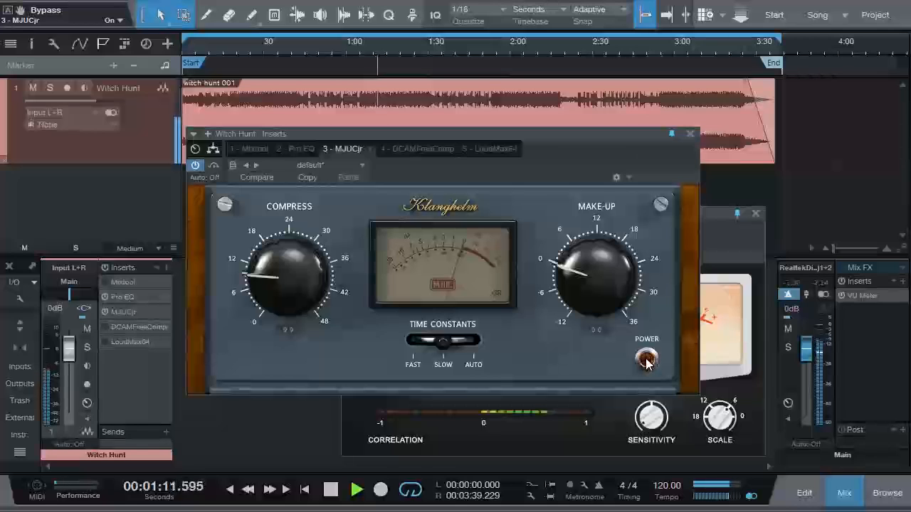
click(646, 359)
Step: Set MJUCjr's Compress amount to 10.0 dB, compare it bypassed and active, and stop playback
click(292, 264)
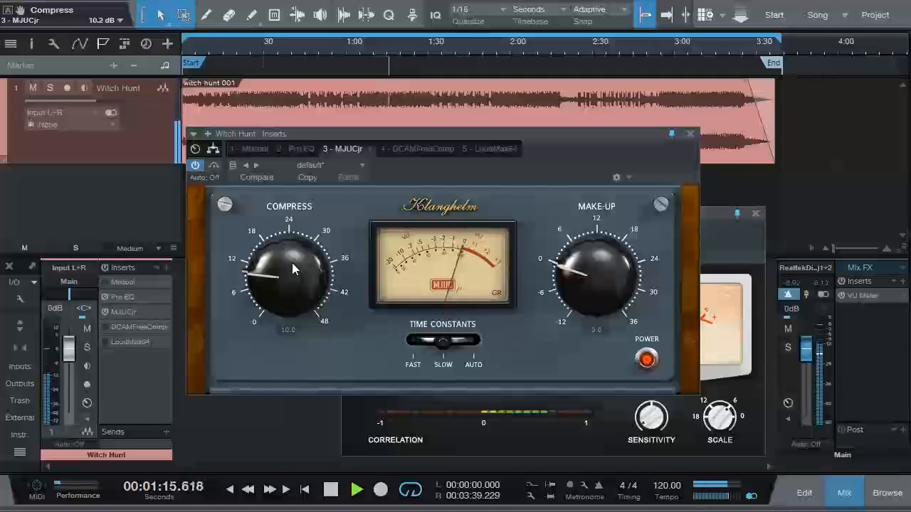
click(646, 359)
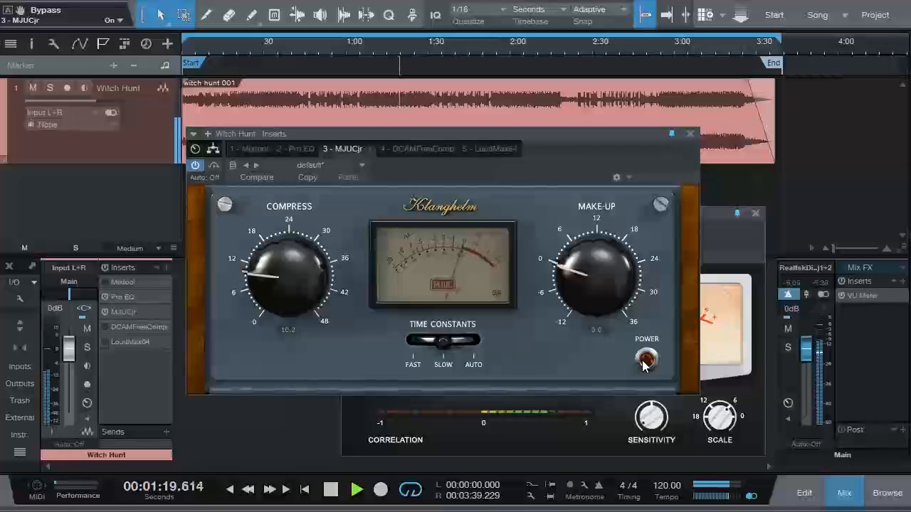
click(644, 361)
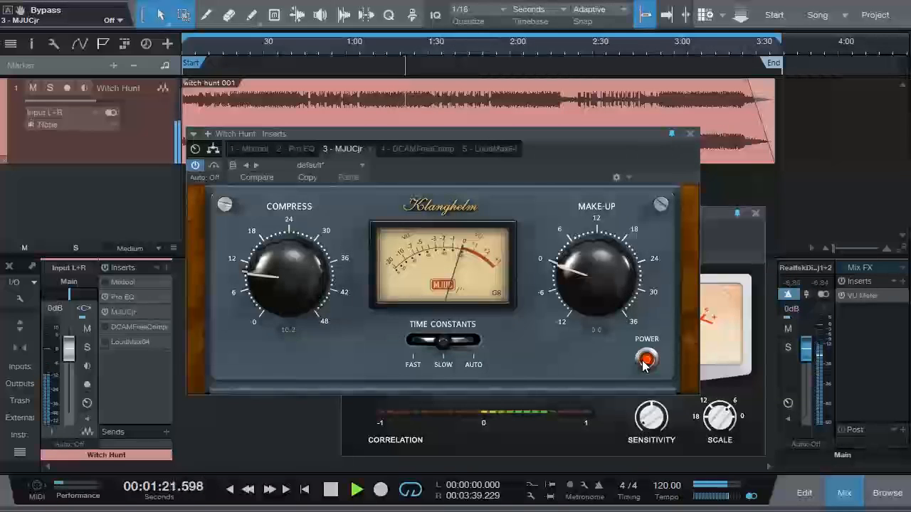
key(space)
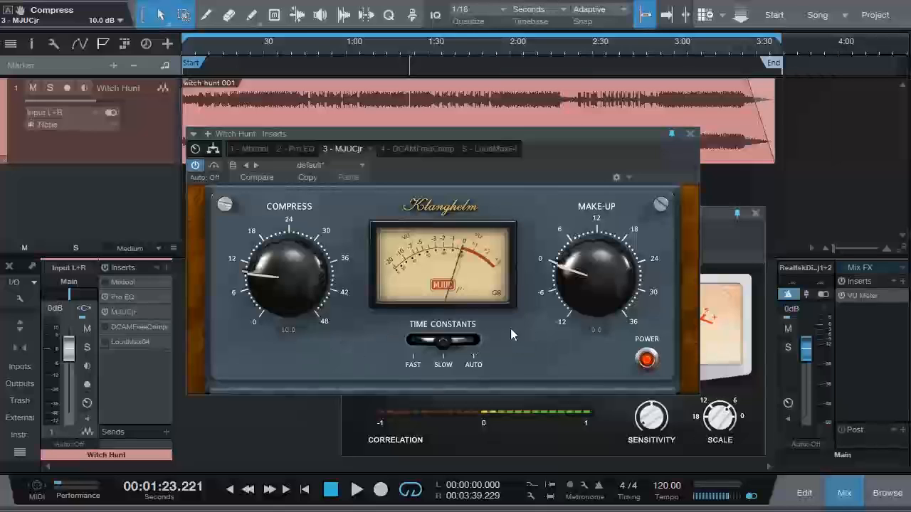
Step: Lower the inserts window to uncover more of the waveform and place the playhead at about 2:58
drag(545, 161, 537, 179)
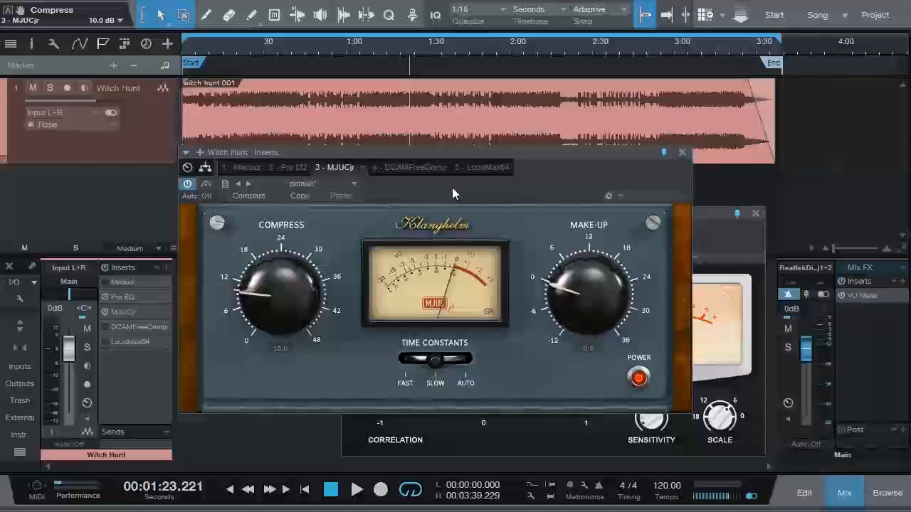
drag(452, 188, 455, 189)
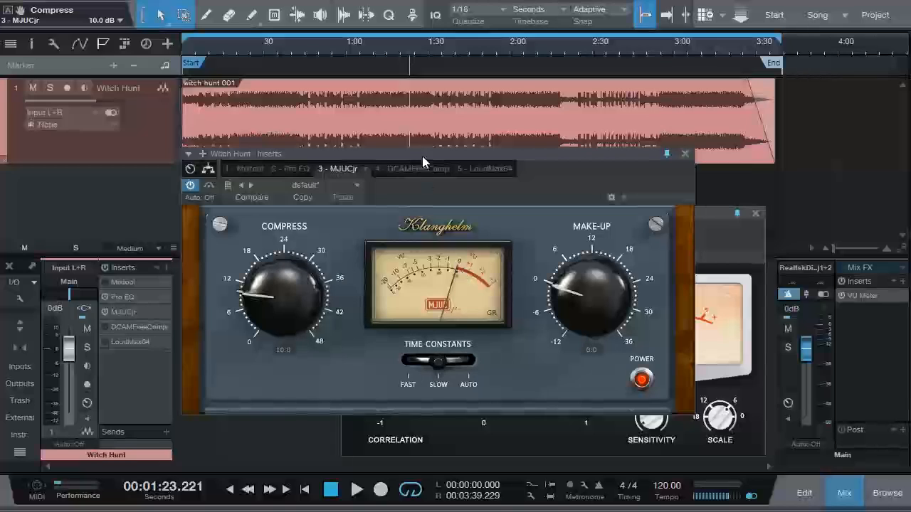
click(370, 52)
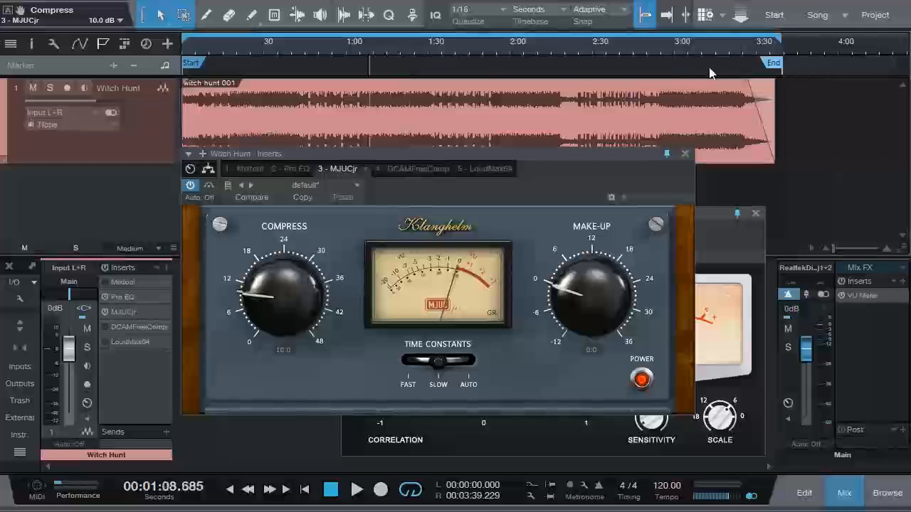
click(670, 51)
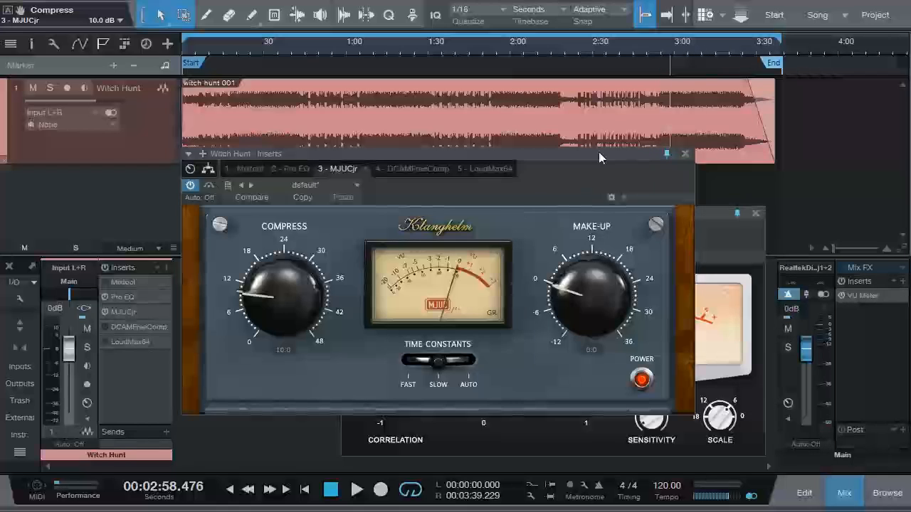
Step: Play the track's ending from about 2:58, compare MJUCjr bypassed and active, and stop playback
key(space)
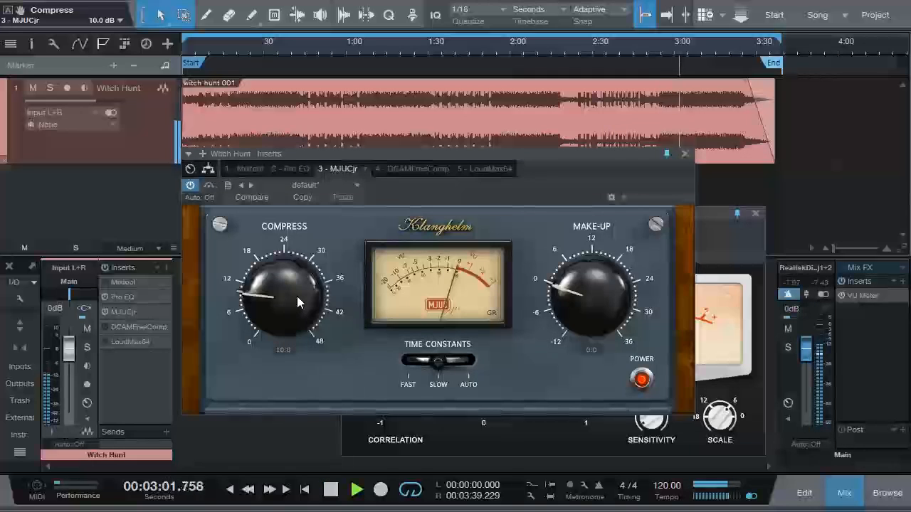
click(641, 380)
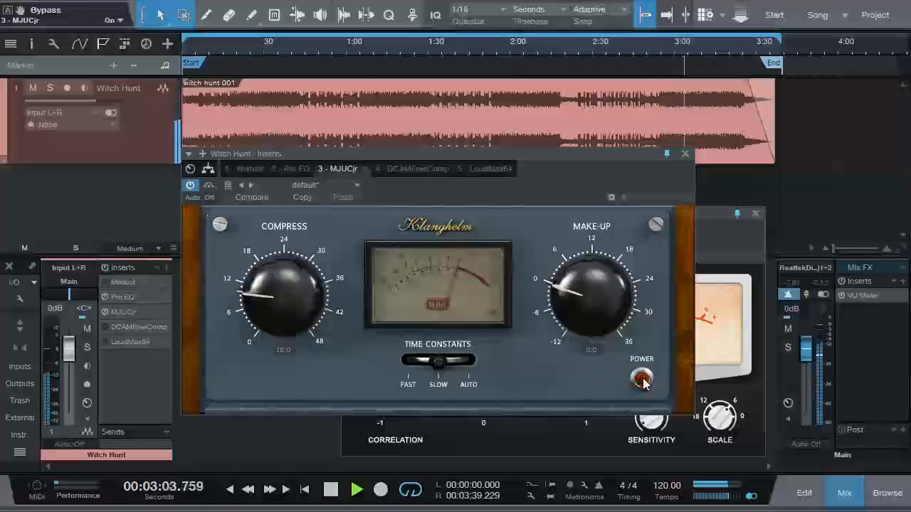
click(642, 380)
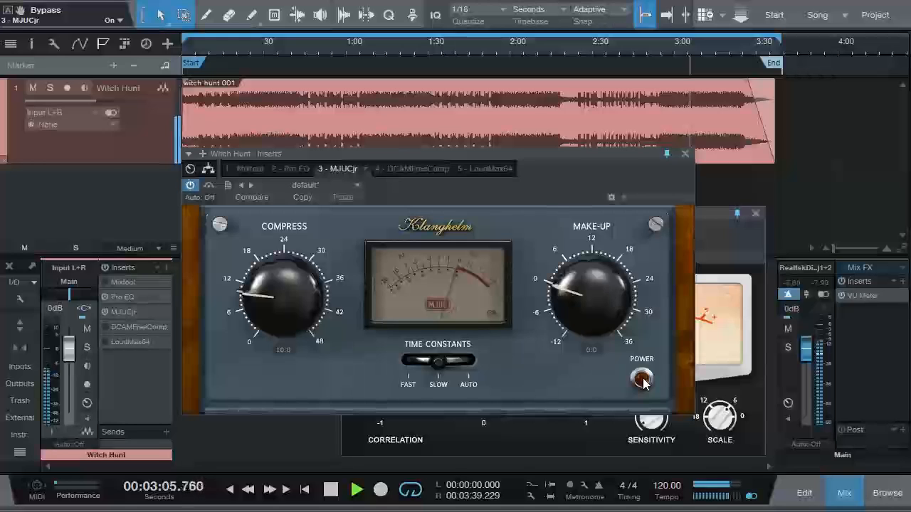
click(642, 381)
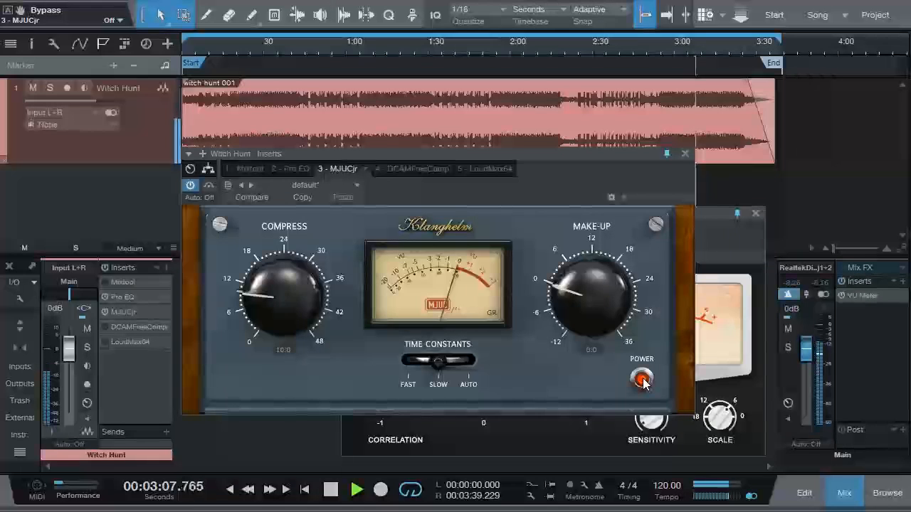
click(642, 381)
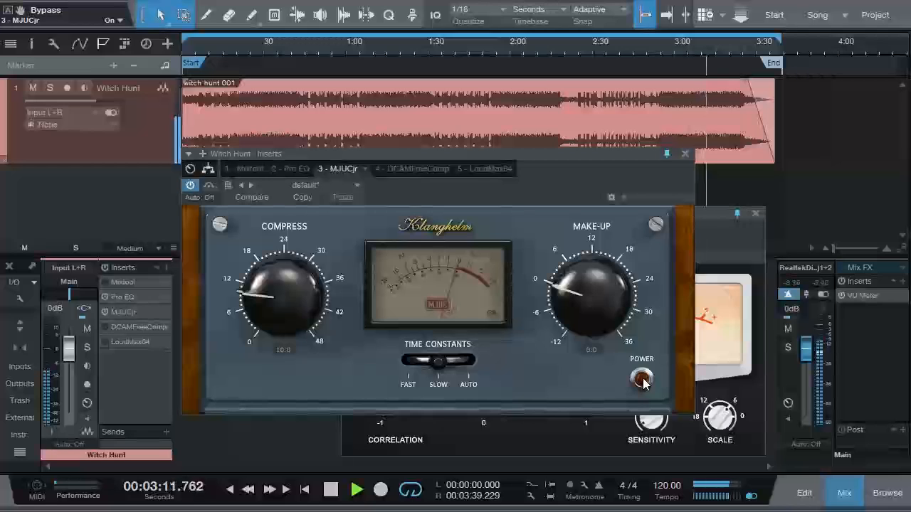
click(642, 381)
key(space)
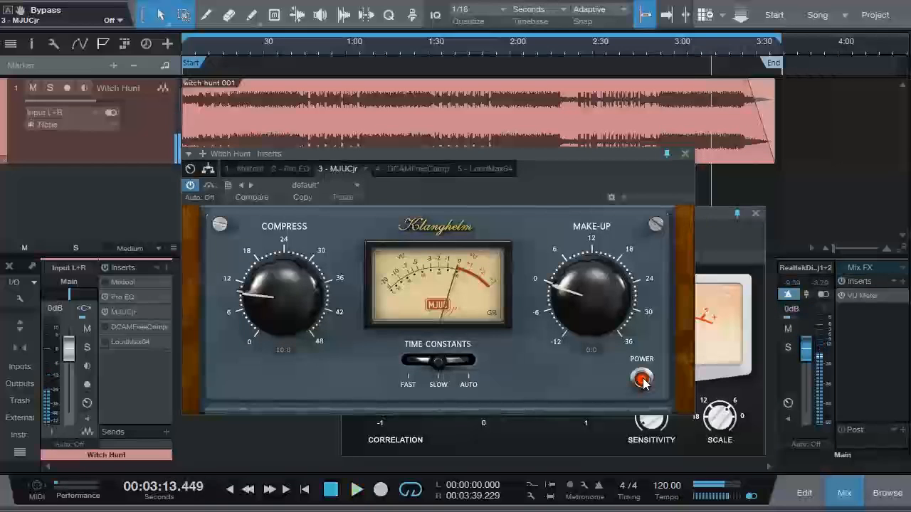
Step: Set MJUCjr's Make-Up gain to 1.0 dB
drag(595, 285, 594, 284)
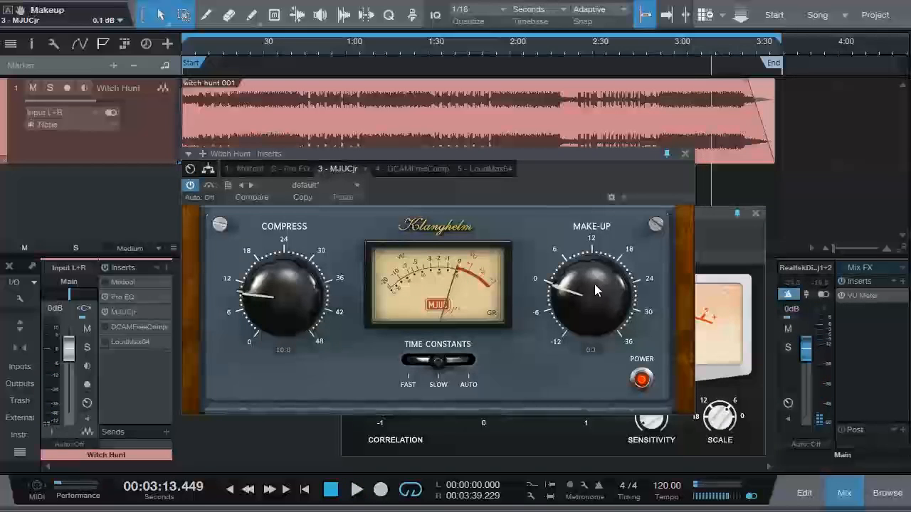
scroll(595, 283, up, 3)
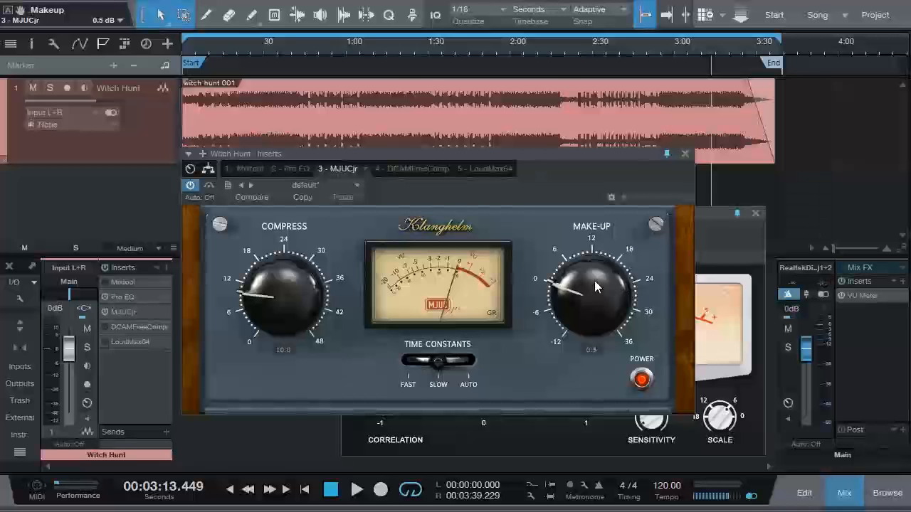
scroll(593, 284, up, 1)
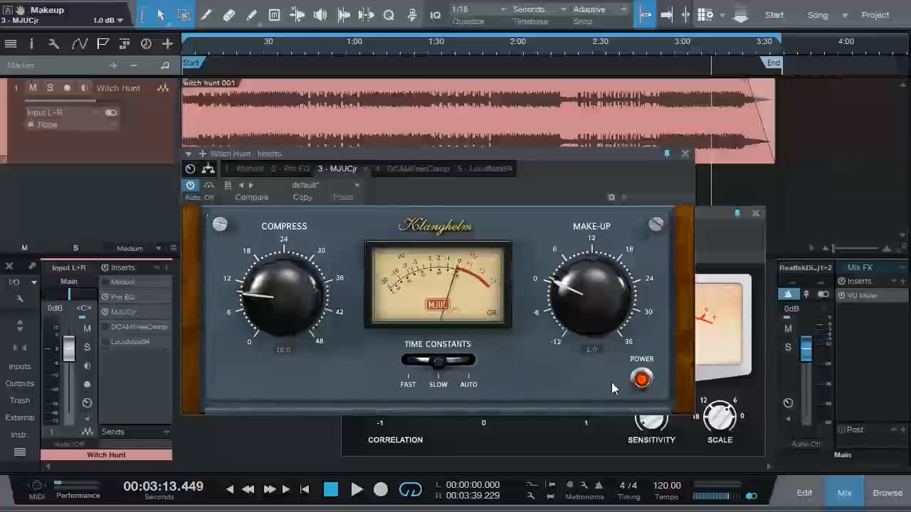
Step: Replay from about 2:58, compare the bypassed signal with the 1.0 dB make-up gain active, and stop playback
click(670, 50)
key(space)
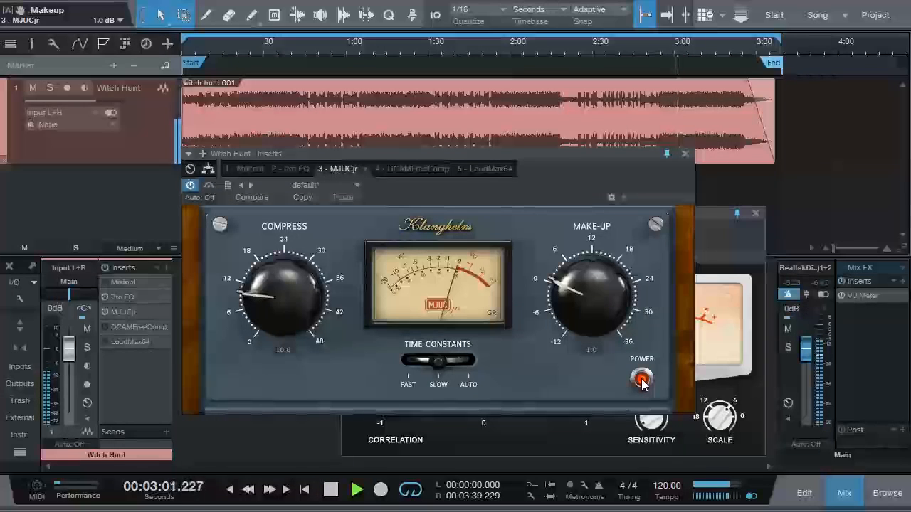
click(641, 380)
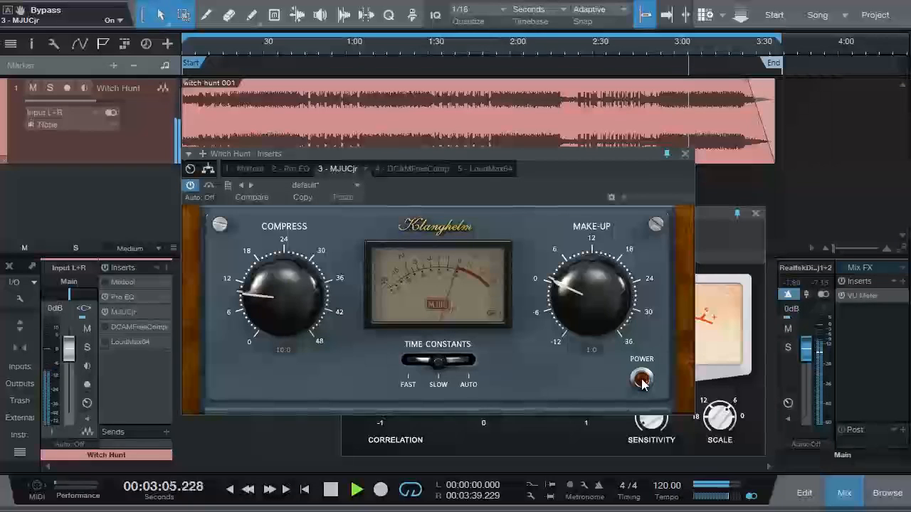
click(641, 380)
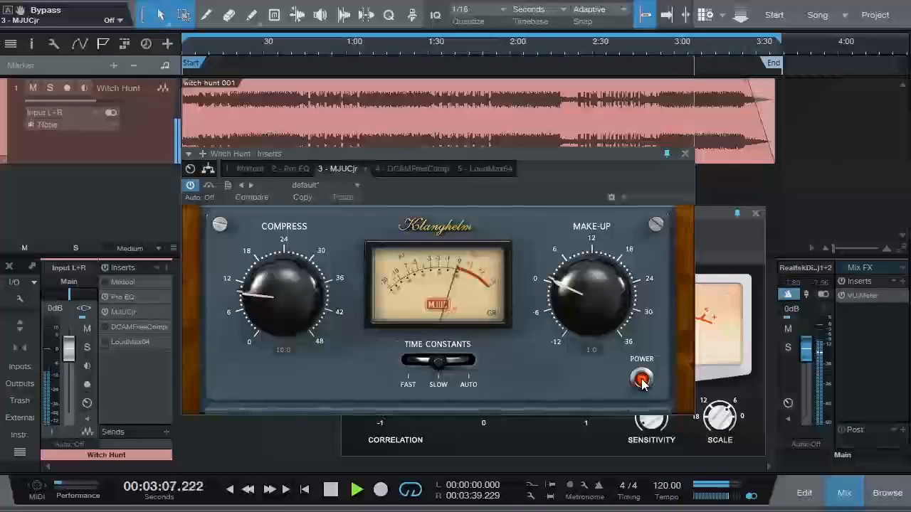
click(641, 380)
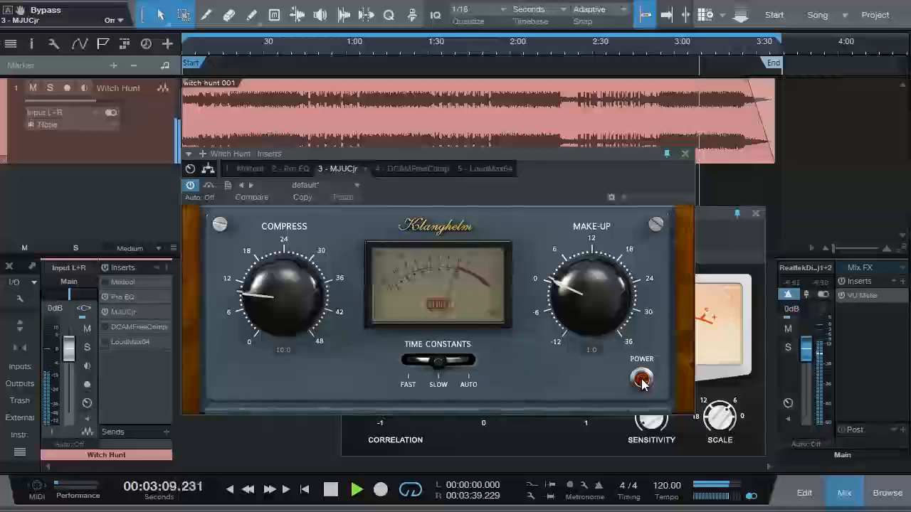
click(641, 380)
key(space)
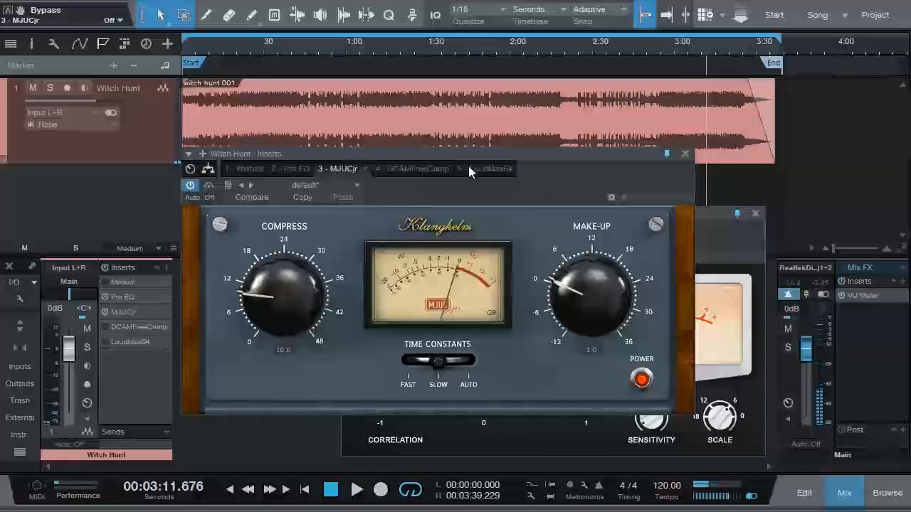
Step: Open the DCAMFreeComp compressor in the inserts window, place the window below the waveform, and check the Makeup and Out Gain knobs
drag(443, 155, 441, 181)
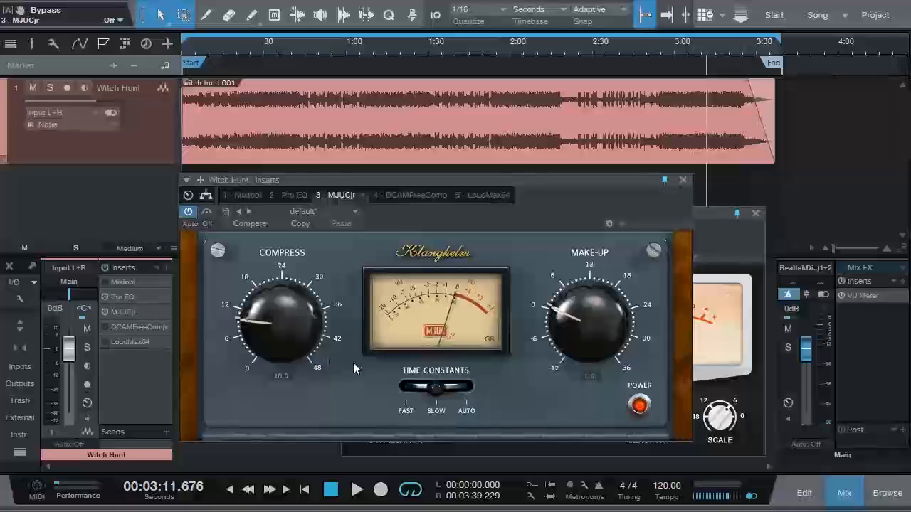
click(415, 195)
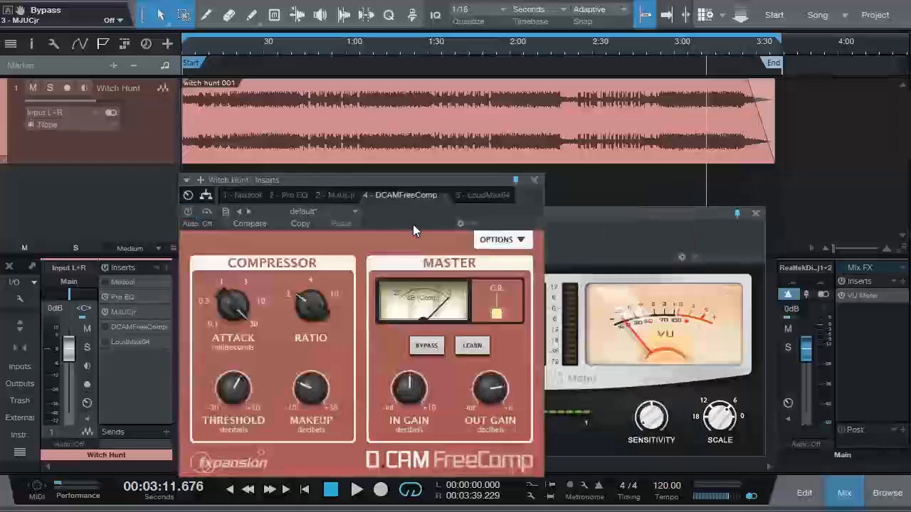
drag(396, 180, 427, 178)
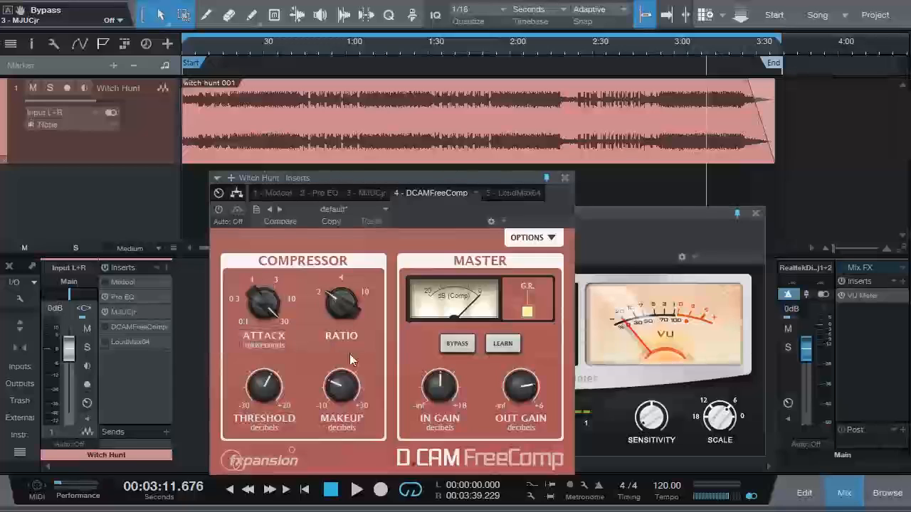
mouse_move(344, 389)
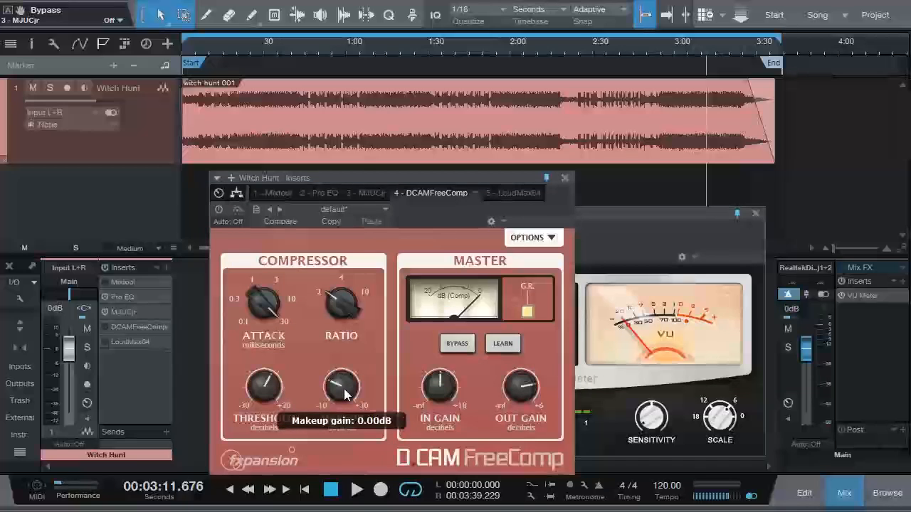
mouse_move(539, 390)
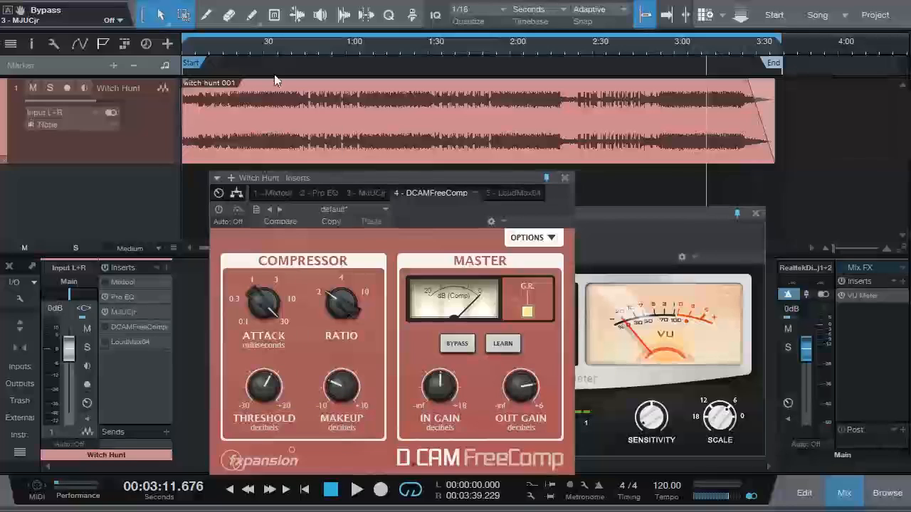
Step: Play from about 2:55, try a DCAMFreeComp threshold of 3.50 dB, and stop playback
click(661, 52)
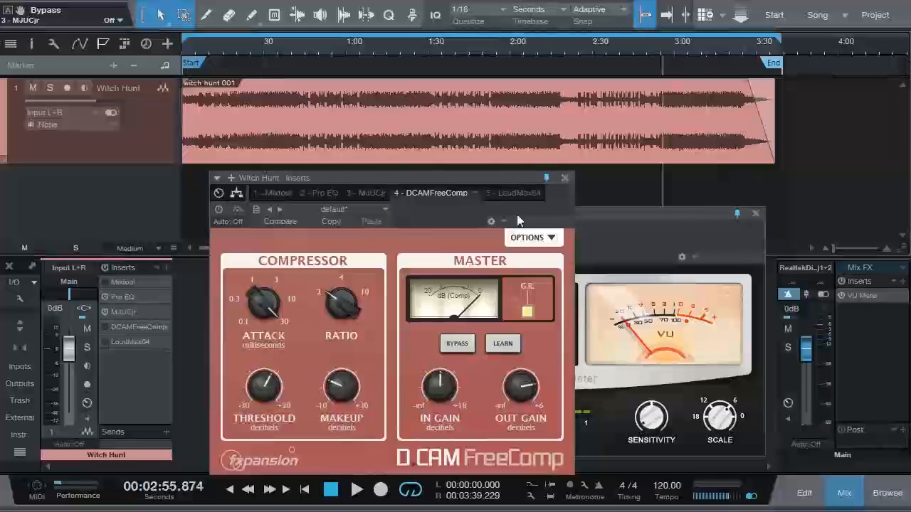
key(space)
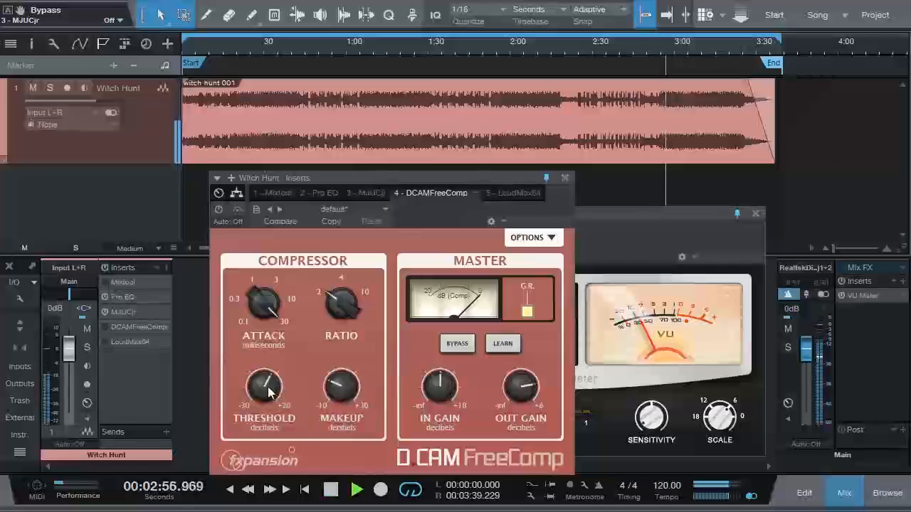
mouse_move(269, 385)
scroll(269, 384, up, 4)
scroll(270, 388, down, 7)
key(space)
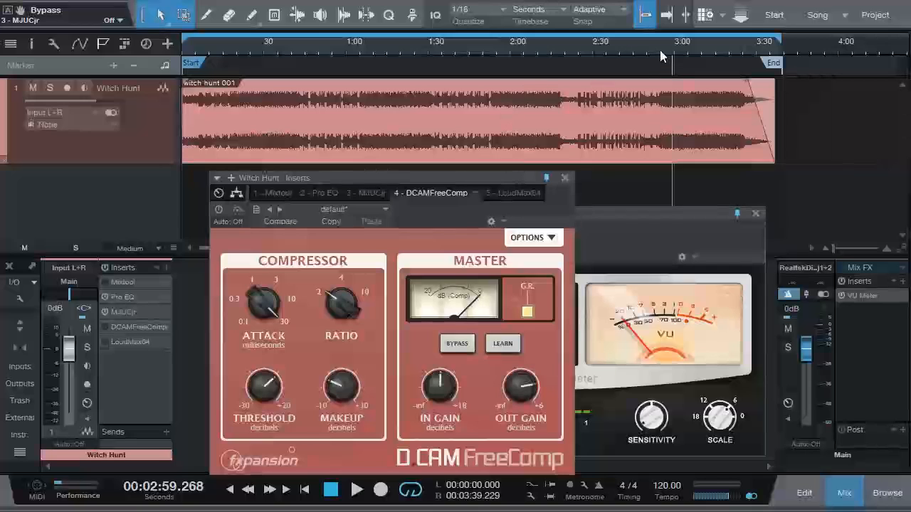
Step: Resume playback, turn DCAMFreeComp on, and adjust its threshold to 3.40 dB while listening
key(space)
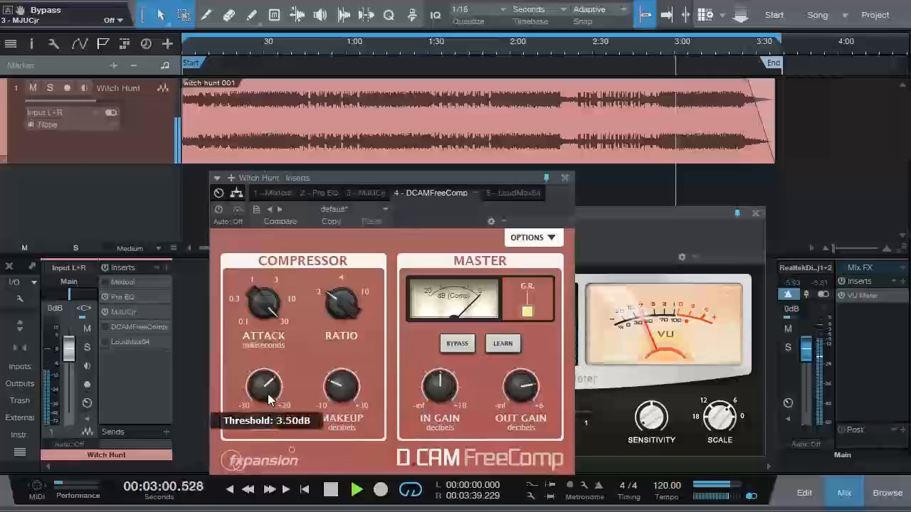
drag(269, 397, 262, 396)
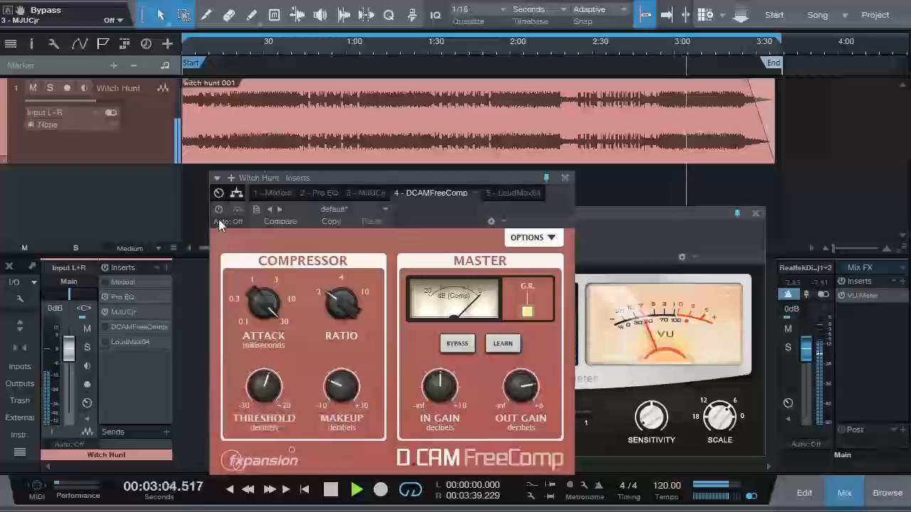
drag(267, 389, 267, 388)
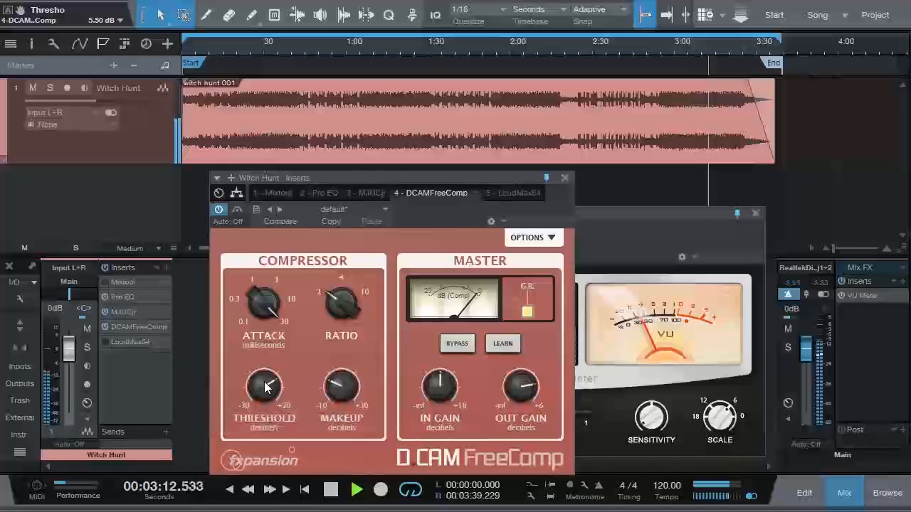
scroll(264, 388, down, 1)
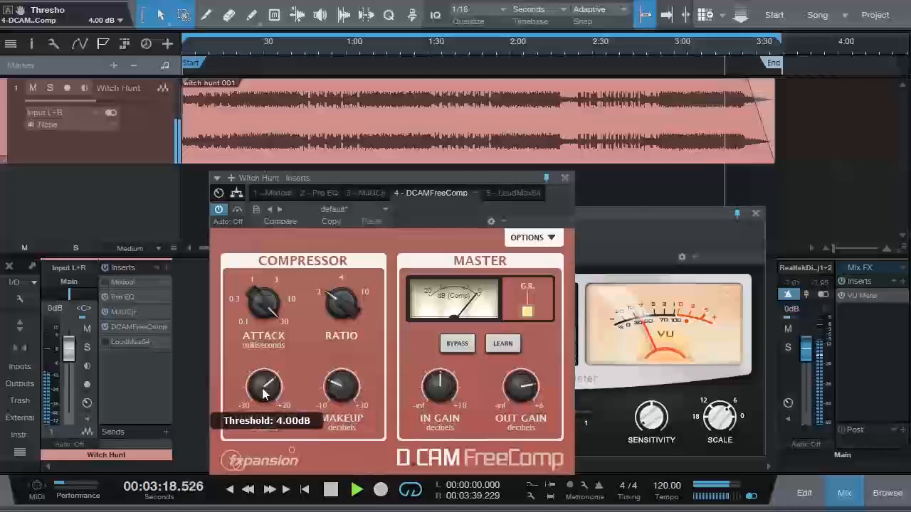
scroll(263, 393, down, 1)
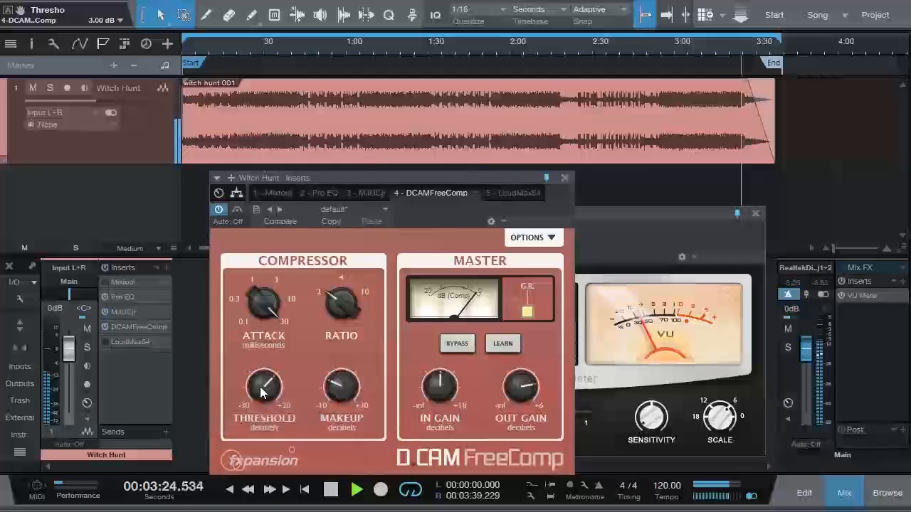
drag(261, 391, 265, 385)
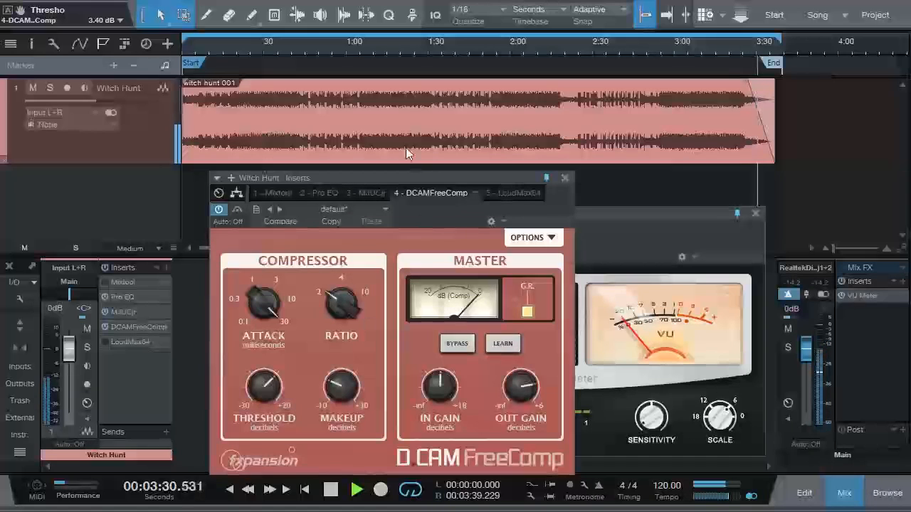
Step: Listen from about 1:57 and again in the ending section, check DCAMFreeComp's gain reduction meter, and stop playback
click(502, 51)
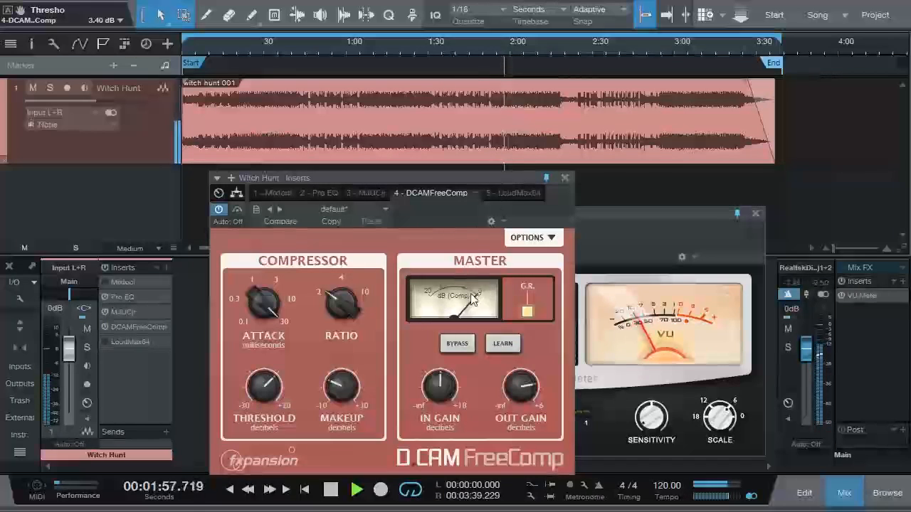
click(667, 45)
click(699, 47)
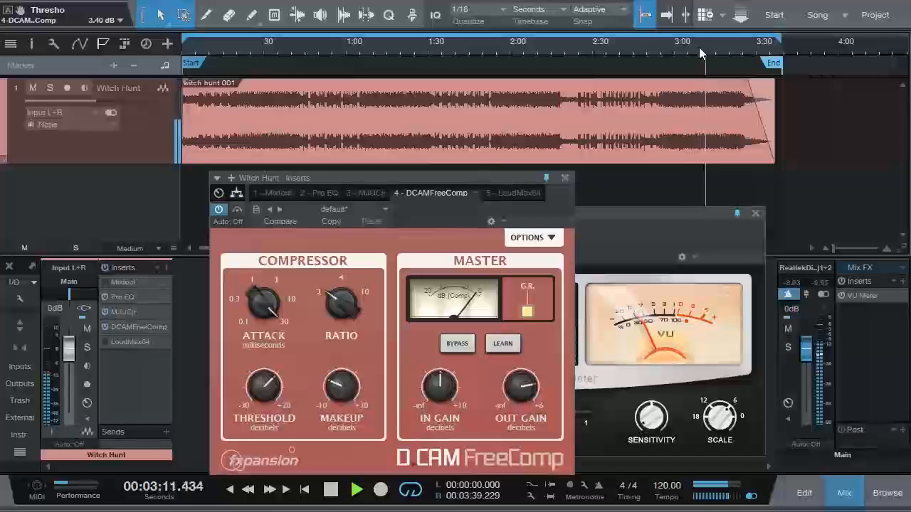
key(space)
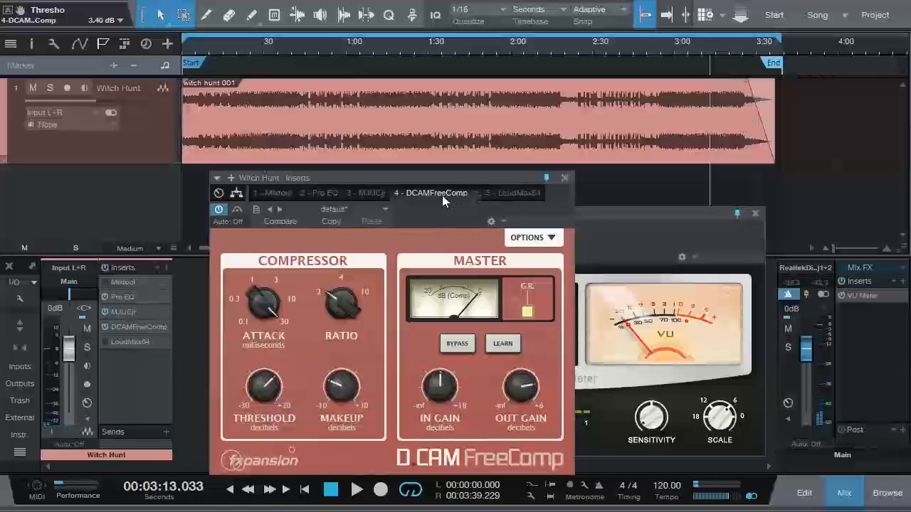
Step: Open the LoudMax64 limiter in the inserts window, place the window below the waveform, and set the threshold to -7.0 dB
click(500, 194)
drag(425, 185, 401, 189)
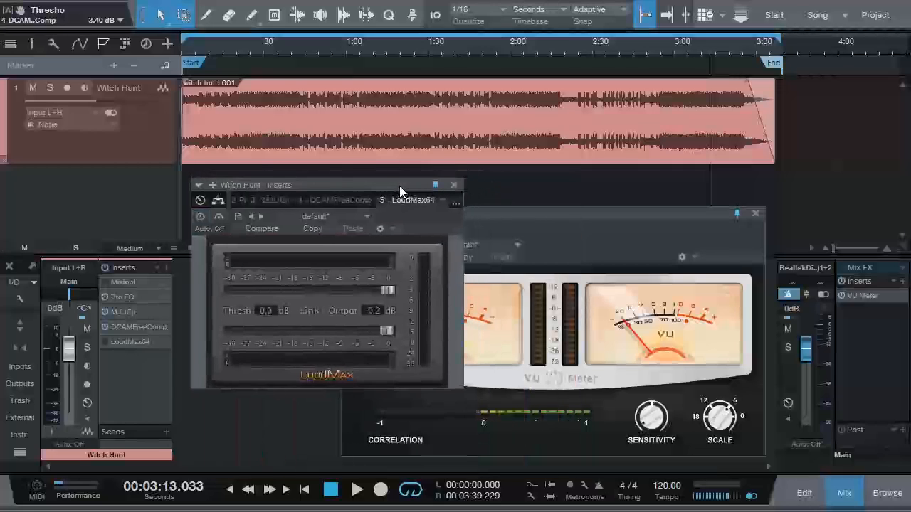
drag(382, 288, 345, 295)
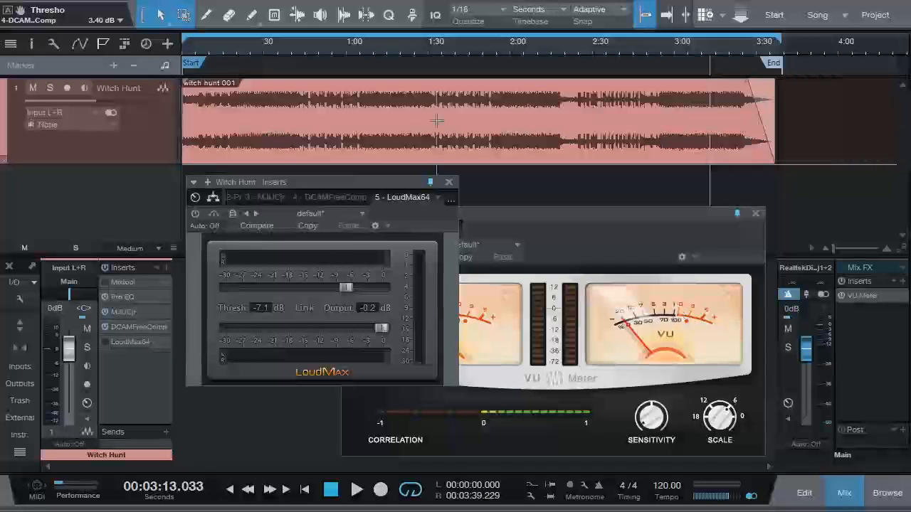
click(346, 289)
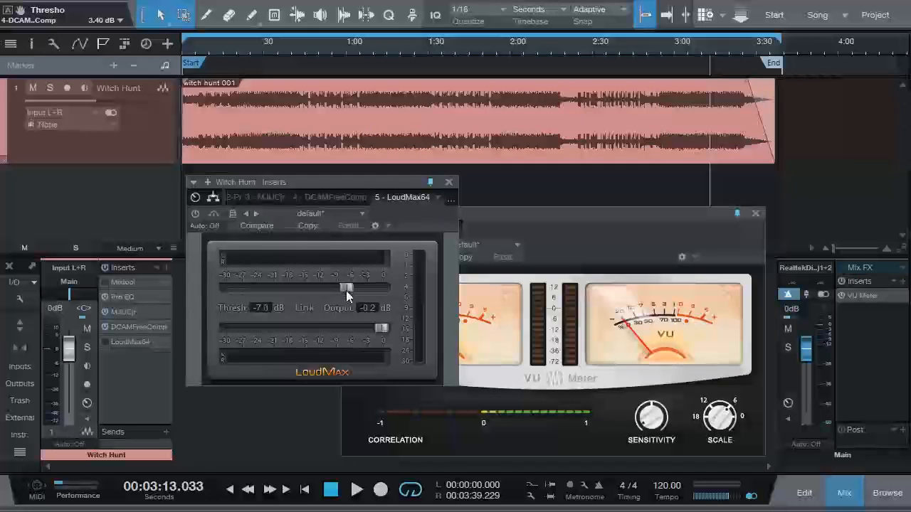
Step: Turn LoudMax64 on, adjust its threshold to -9.4 dB during playback, replaying from about 1:54, and stop playback
click(196, 214)
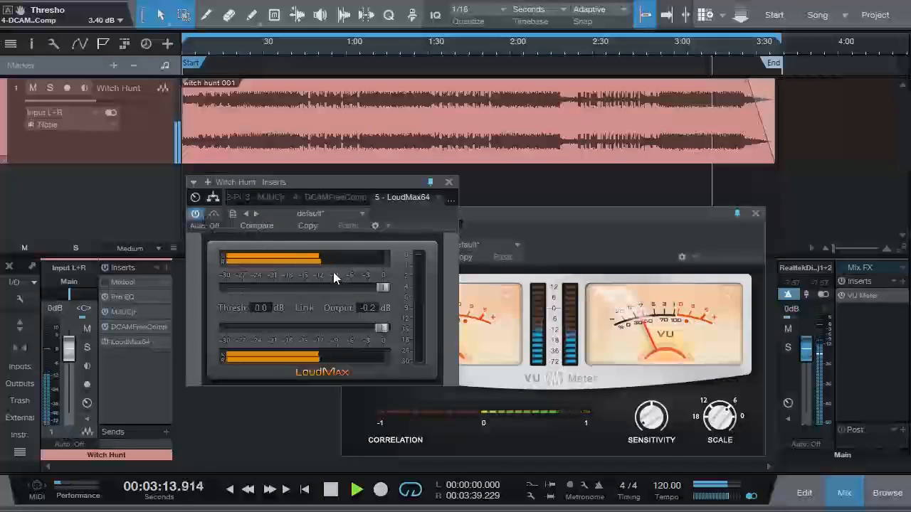
drag(384, 286, 345, 287)
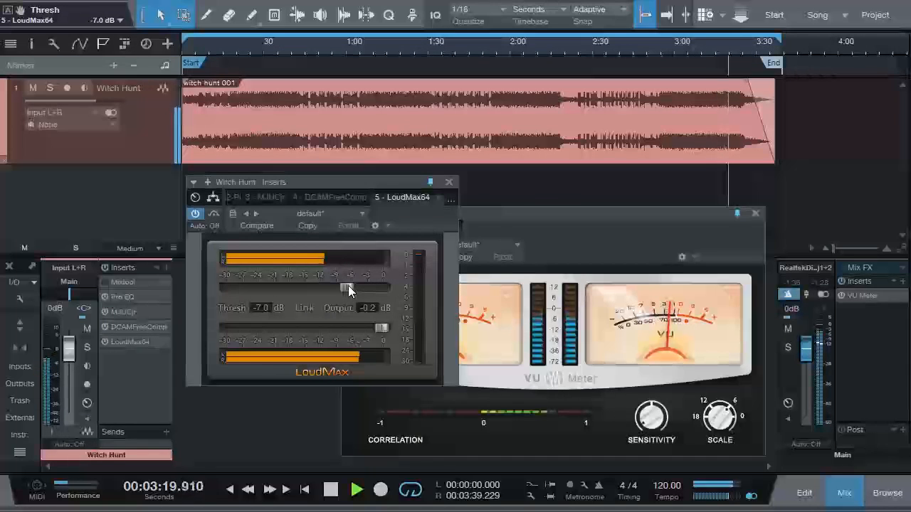
drag(345, 288, 340, 288)
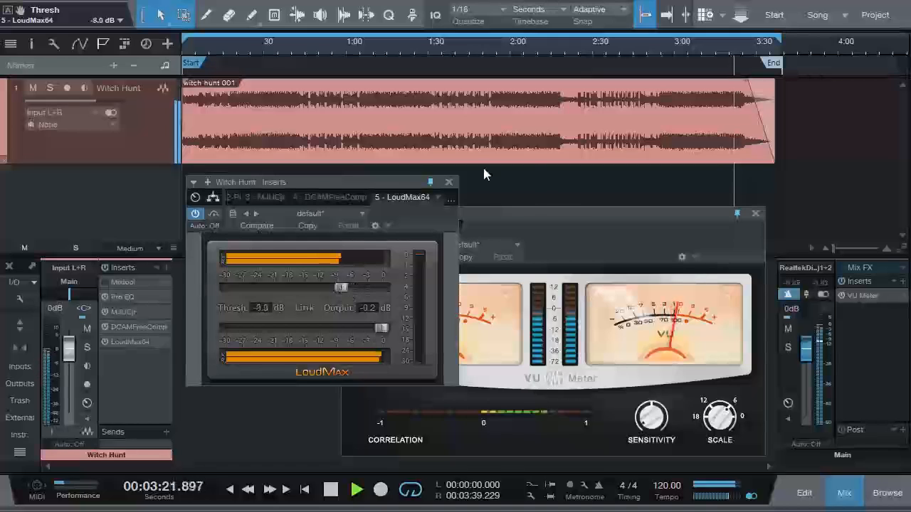
click(496, 47)
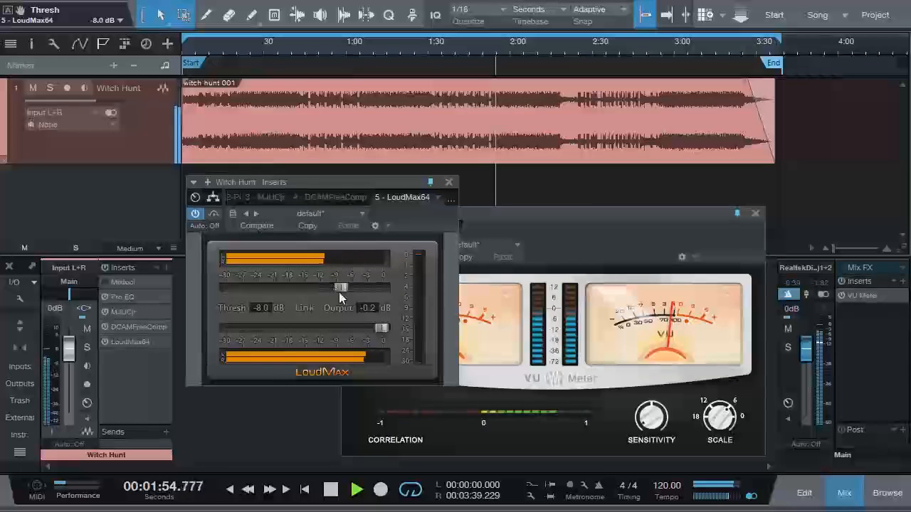
drag(341, 288, 333, 291)
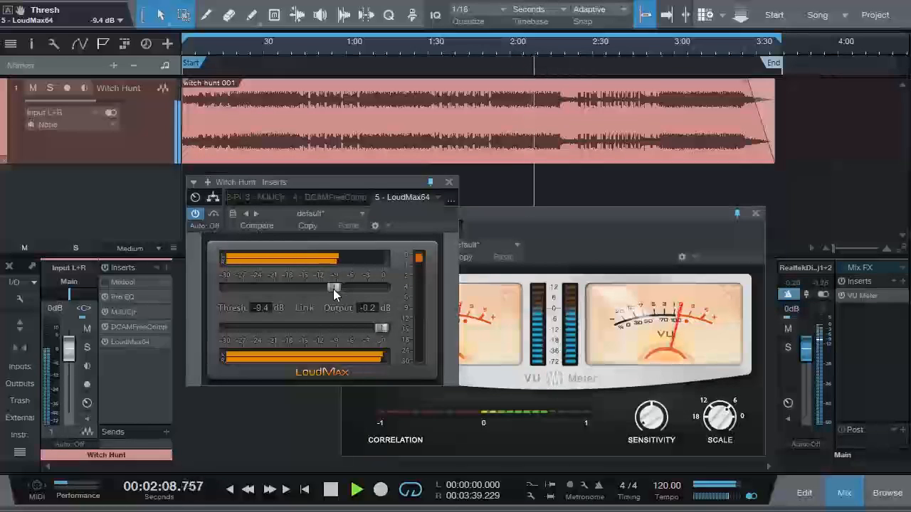
key(space)
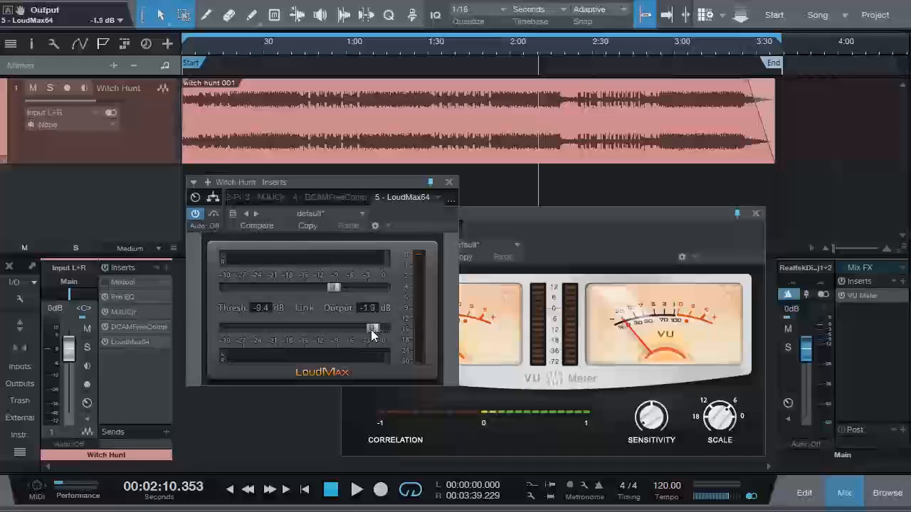
Step: Match LoudMax64's output to its threshold at -9.4 dB, play from about 1:57 comparing the limiter bypassed and active, and stop playback
drag(348, 331, 333, 331)
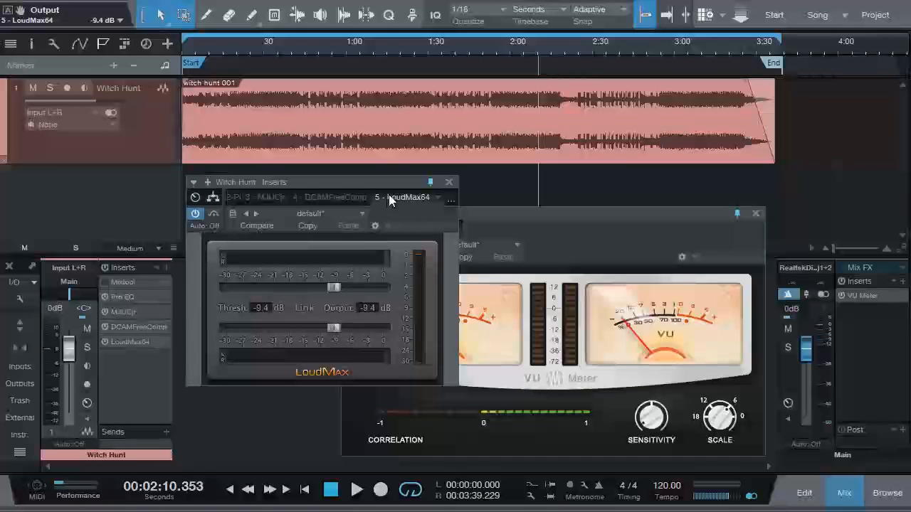
click(503, 48)
key(space)
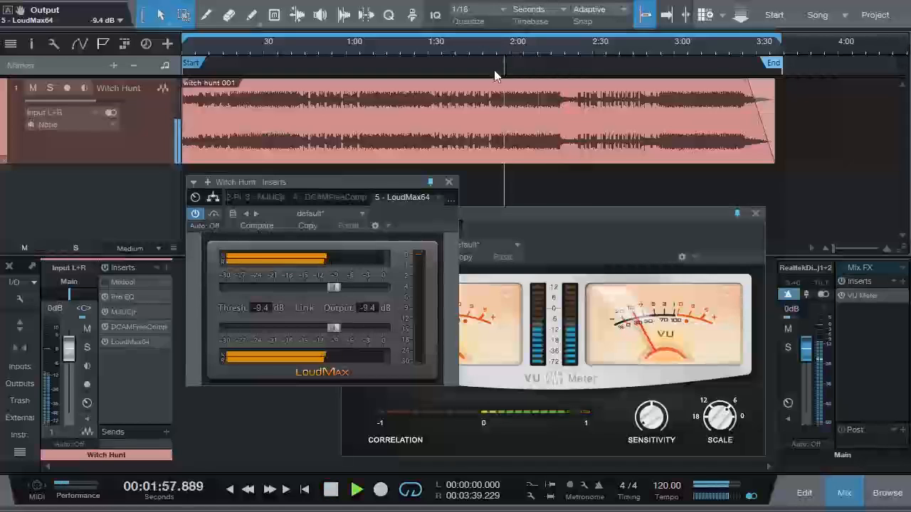
click(214, 214)
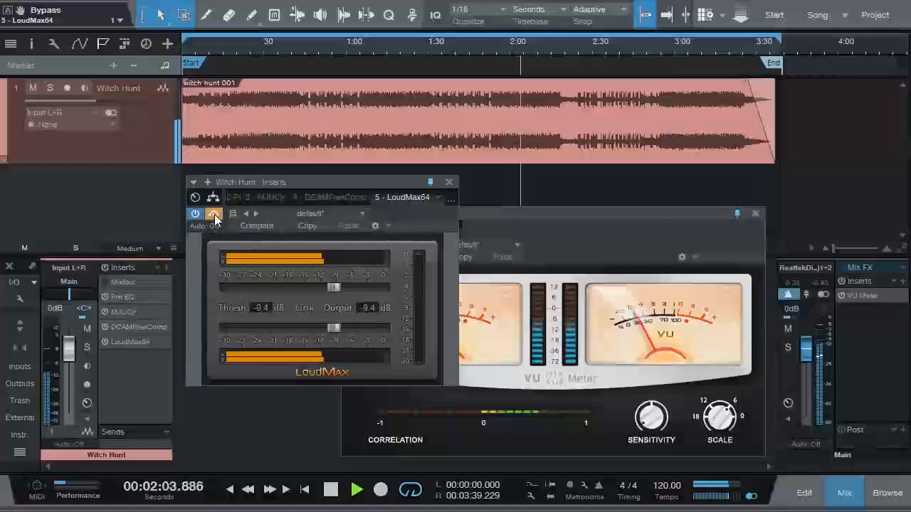
click(214, 214)
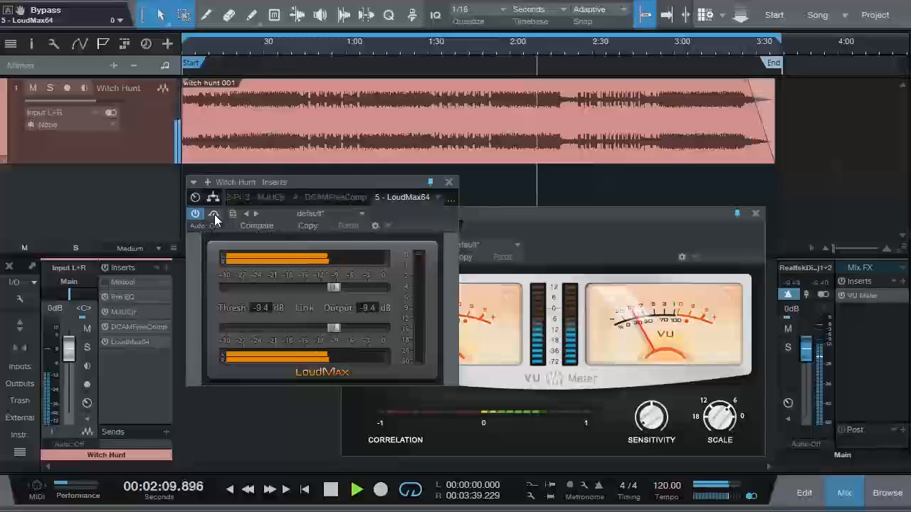
click(214, 214)
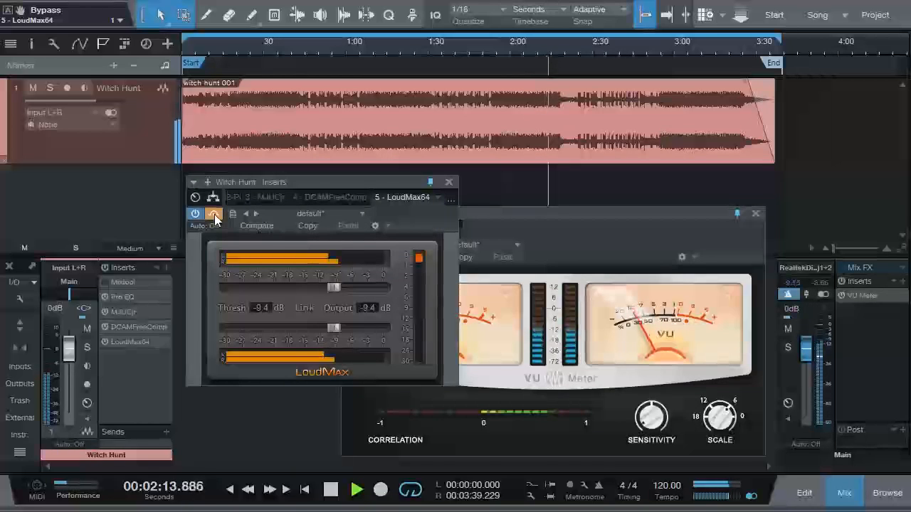
click(214, 214)
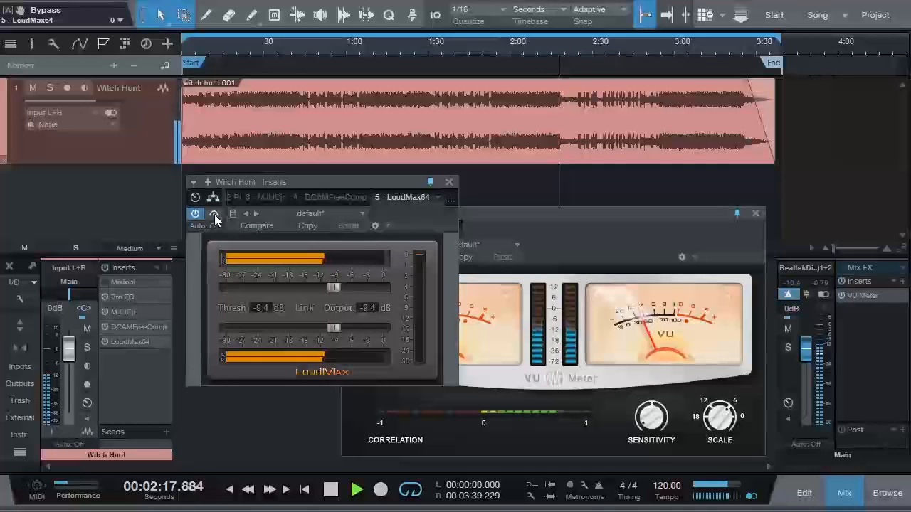
key(space)
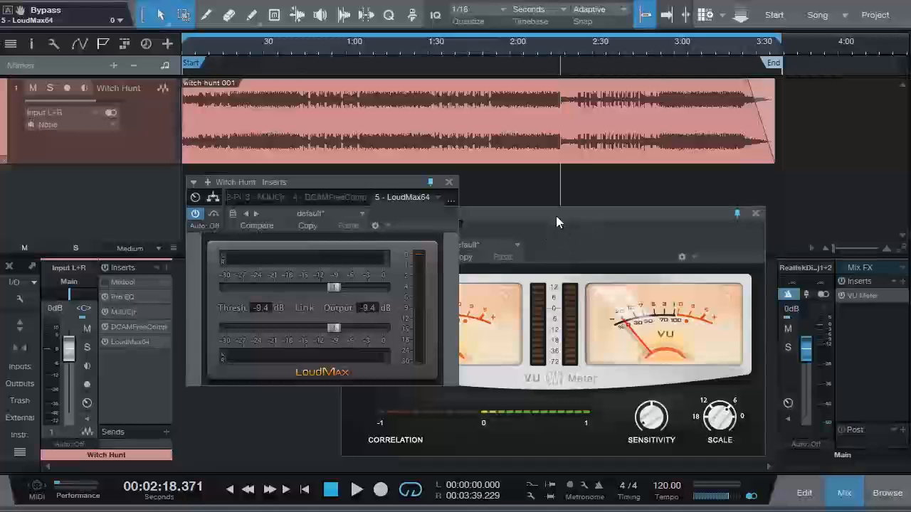
Step: Set LoudMax64's output back to -0.2 dB
drag(402, 190, 399, 192)
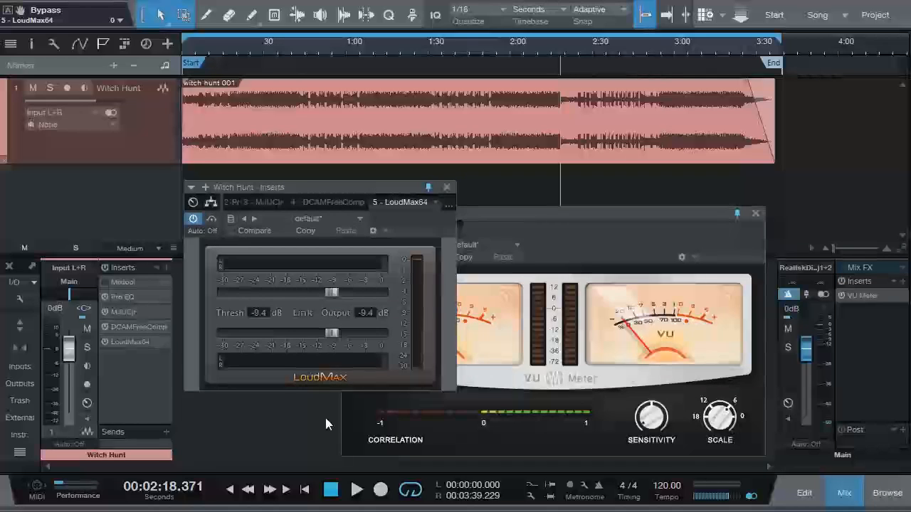
drag(363, 190, 368, 187)
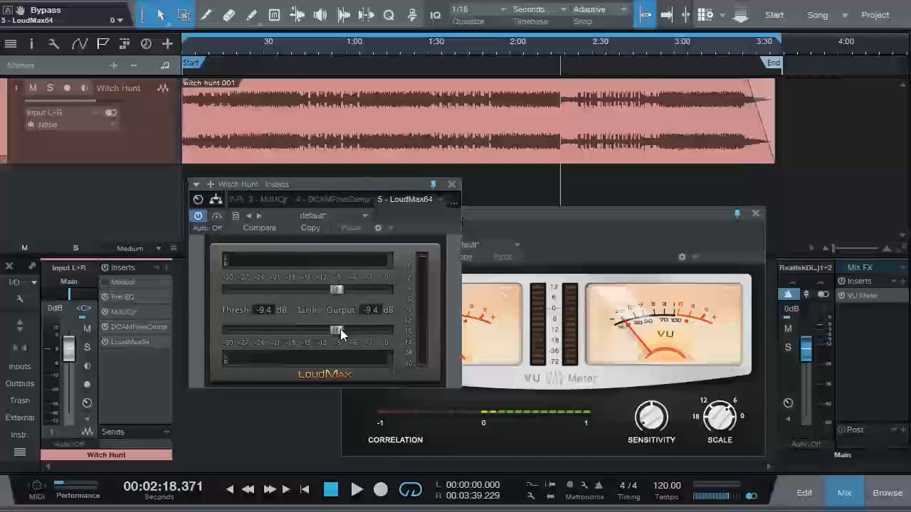
drag(341, 329, 385, 333)
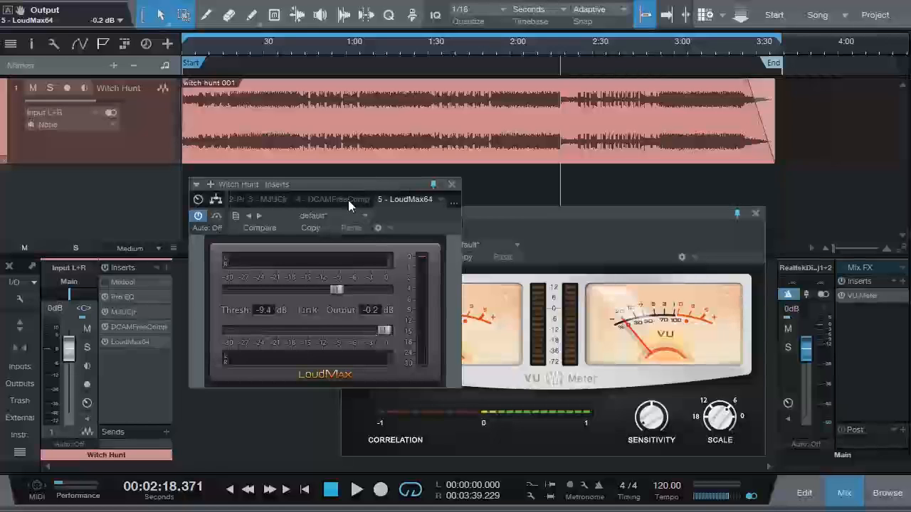
Step: Turn off the LF band in Pro EQ, close the inserts window, and move the VU Meter window slightly up
click(275, 201)
click(306, 202)
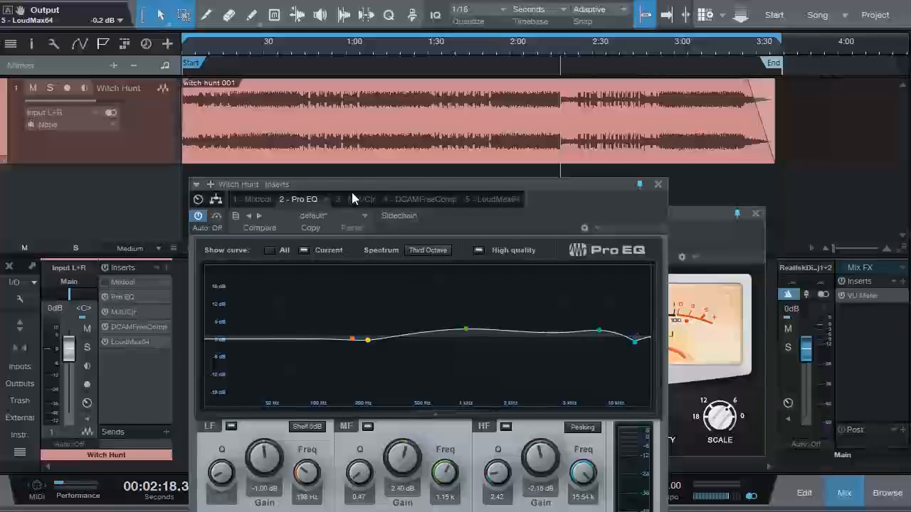
drag(379, 184, 411, 41)
click(263, 284)
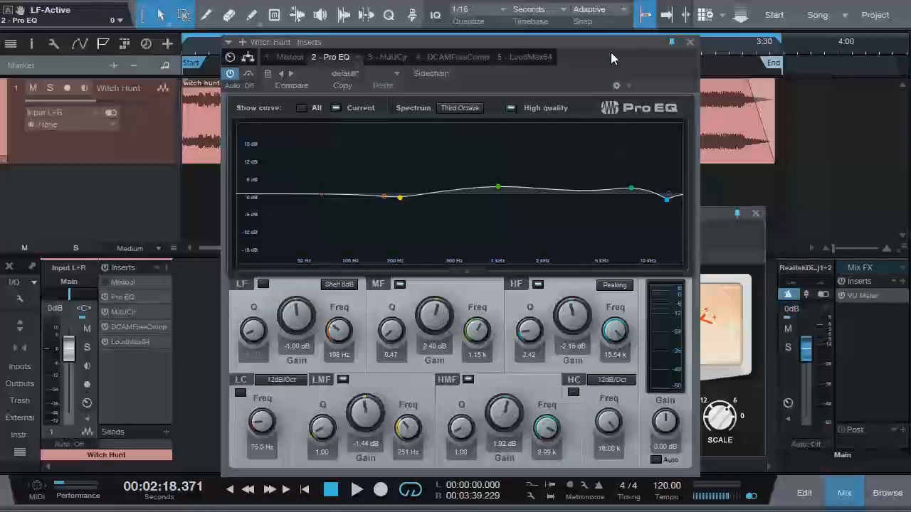
click(689, 43)
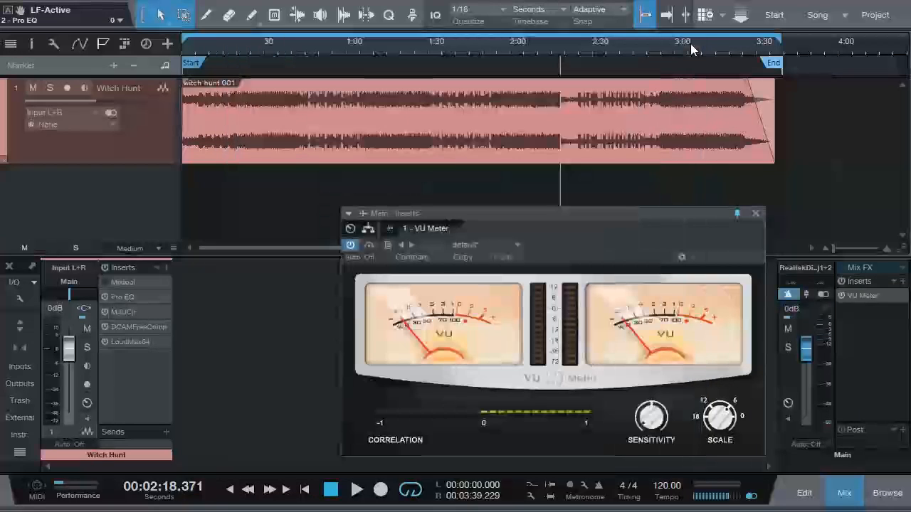
mouse_move(557, 225)
mouse_down()
mouse_move(531, 219)
mouse_move(548, 218)
mouse_up()
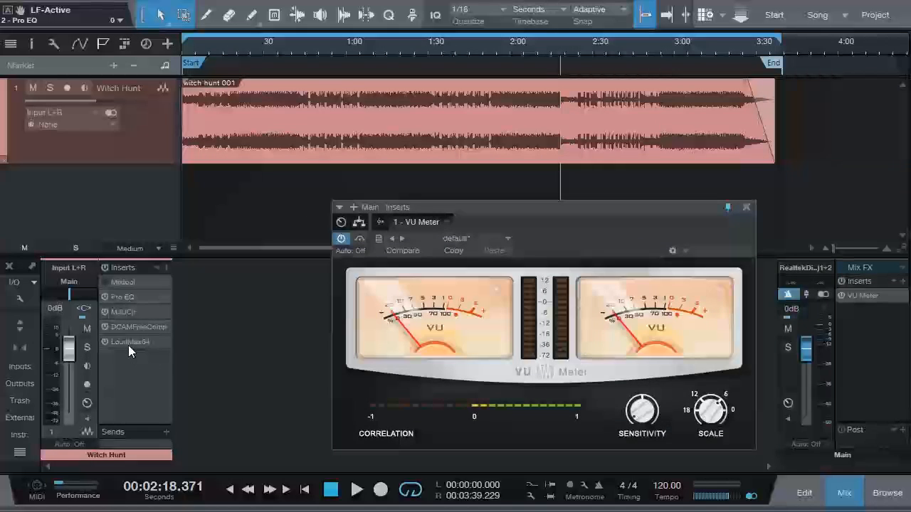
Step: Play from about 0:19, open Pro EQ to watch its spectrum, compare it bypassed, and stop playback
drag(532, 208, 520, 209)
click(236, 51)
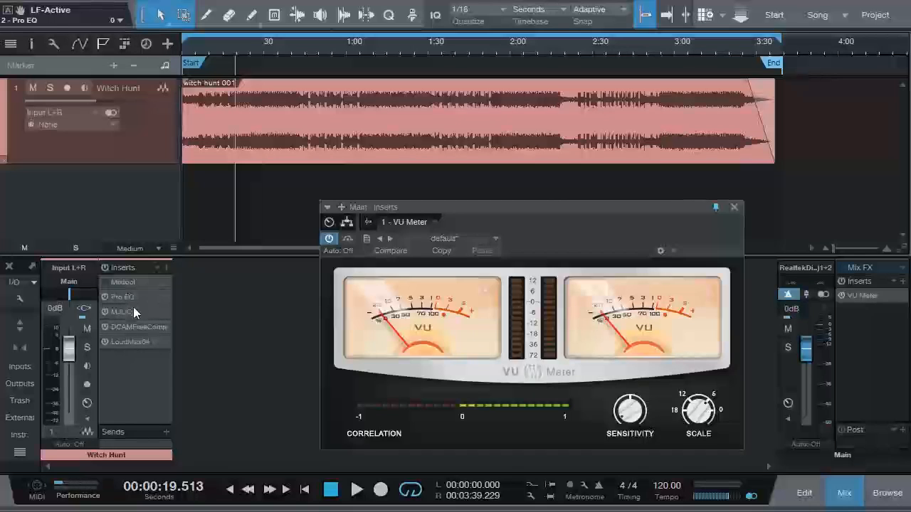
key(space)
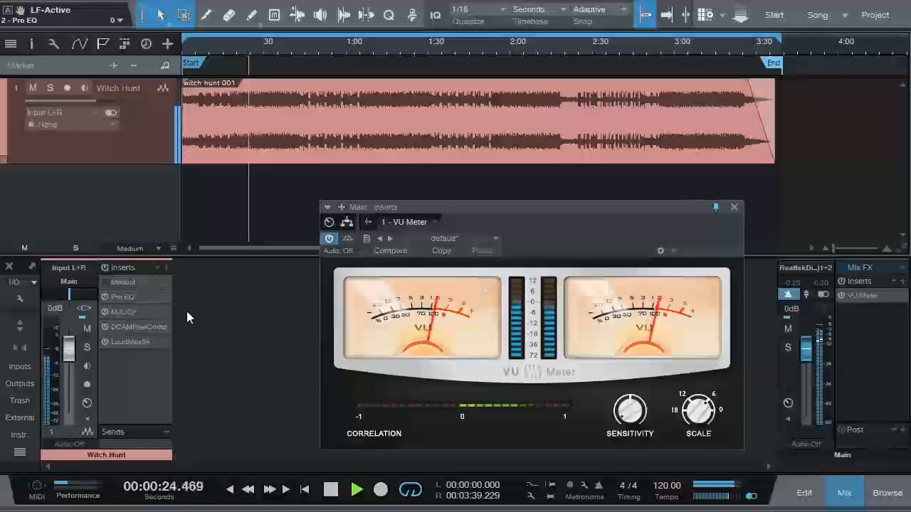
click(128, 298)
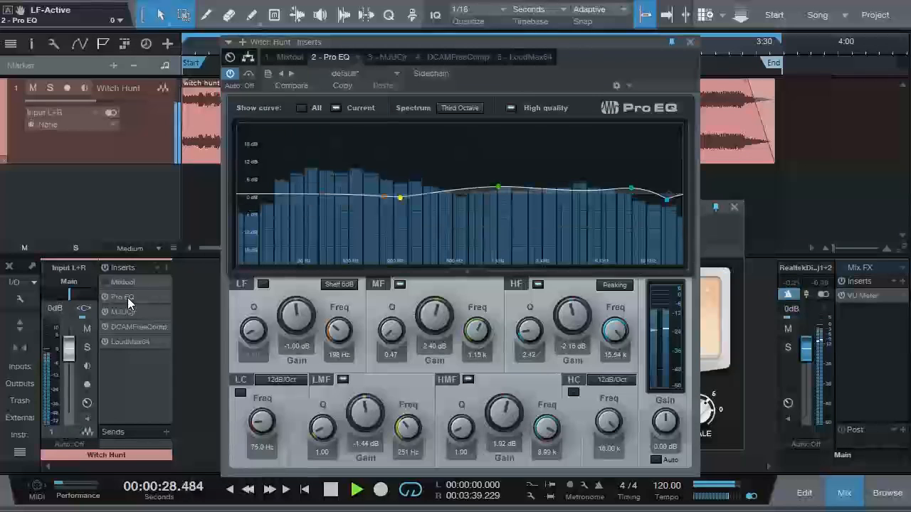
drag(540, 78, 431, 54)
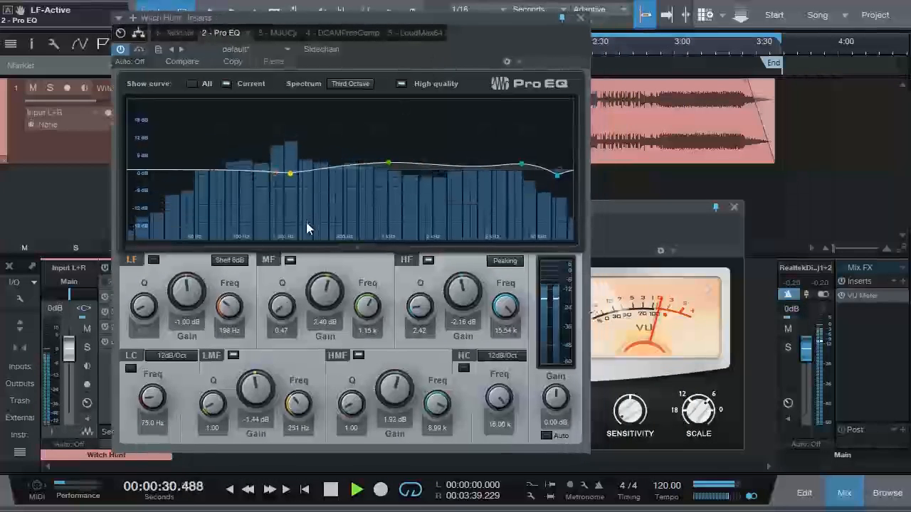
click(138, 50)
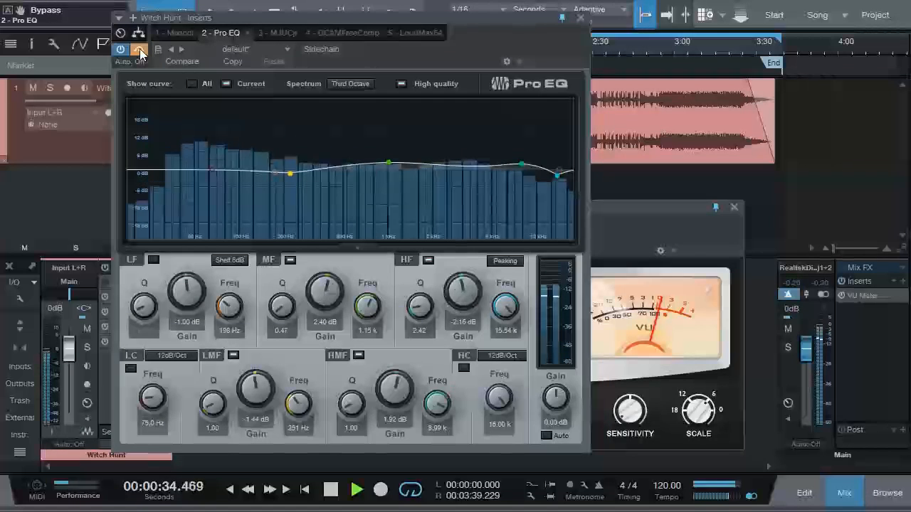
key(space)
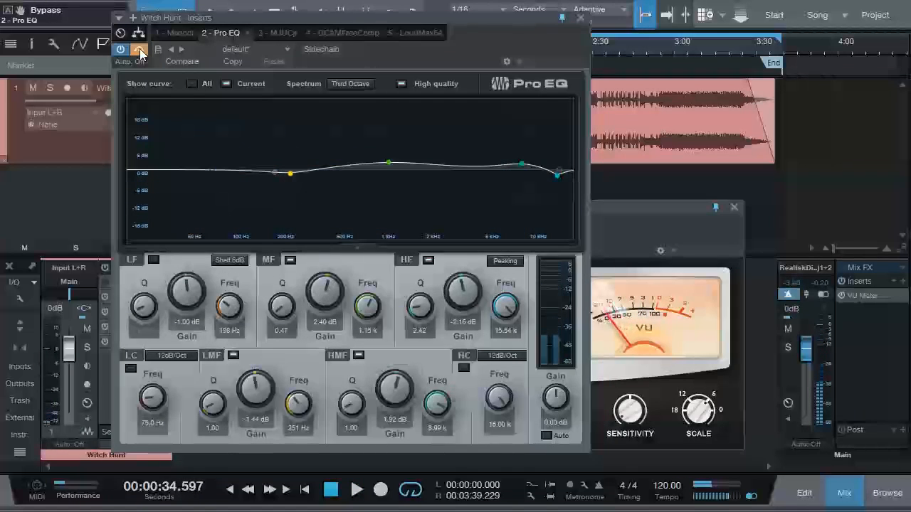
Step: Reactivate Pro EQ from bypass, reposition its window, resume playback from about 0:34 to monitor the spectrum, and close it
drag(475, 43, 529, 432)
click(128, 70)
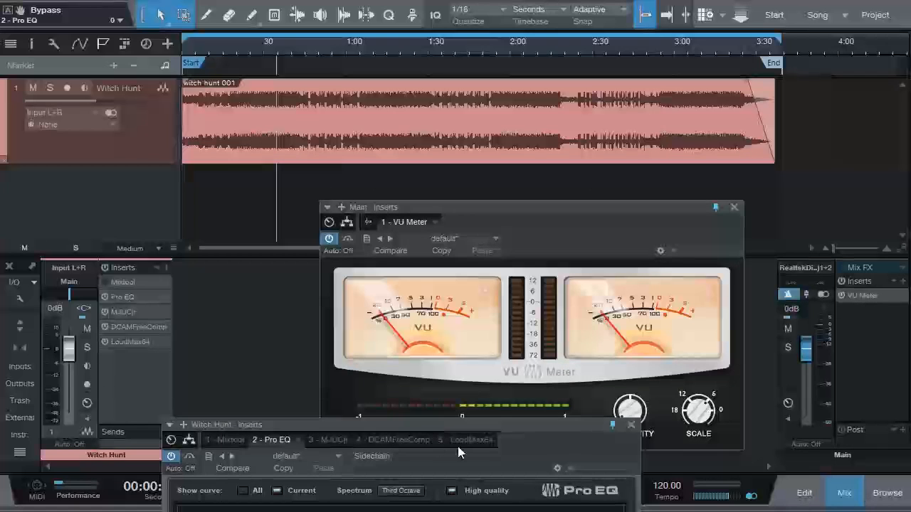
drag(515, 436, 532, 38)
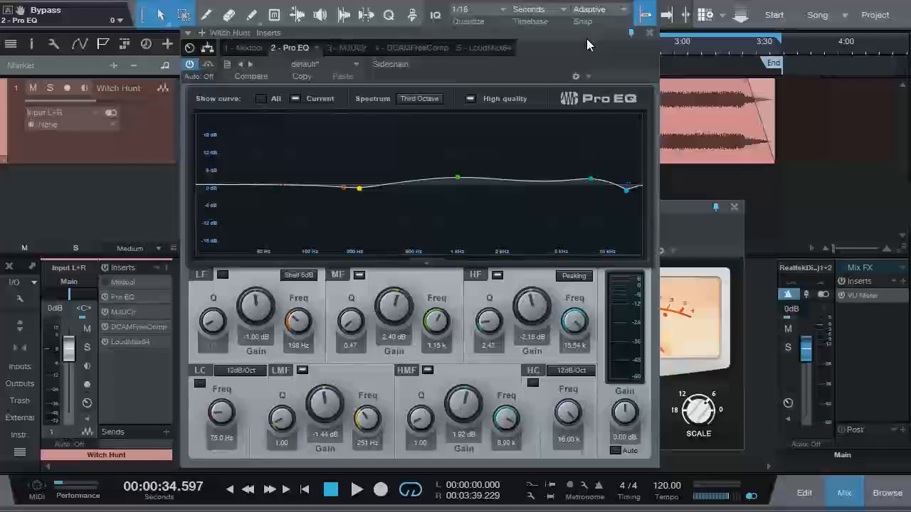
mouse_move(440, 43)
mouse_down()
mouse_move(451, 34)
mouse_move(480, 148)
mouse_move(452, 53)
mouse_up()
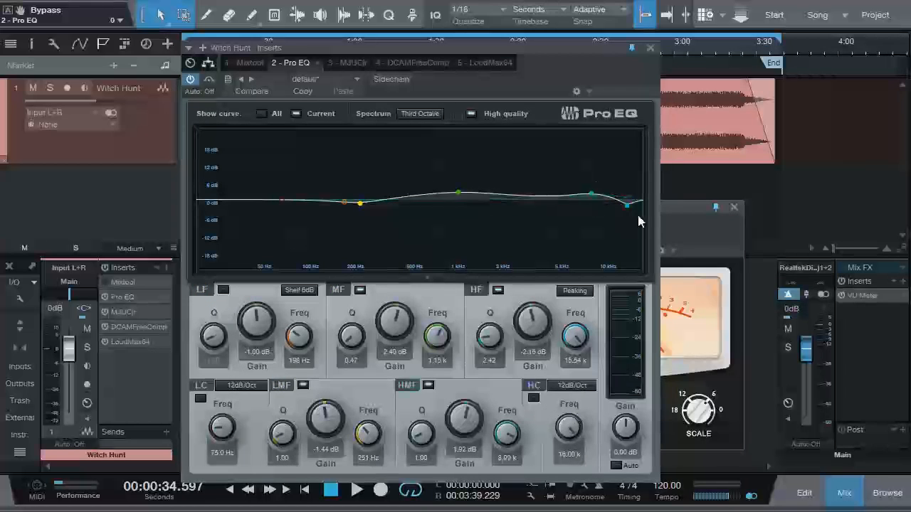
drag(633, 55, 643, 62)
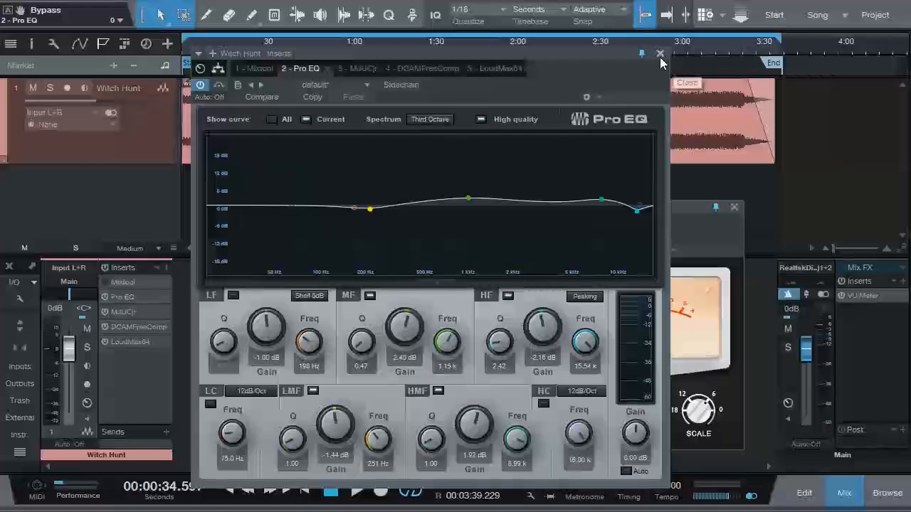
key(space)
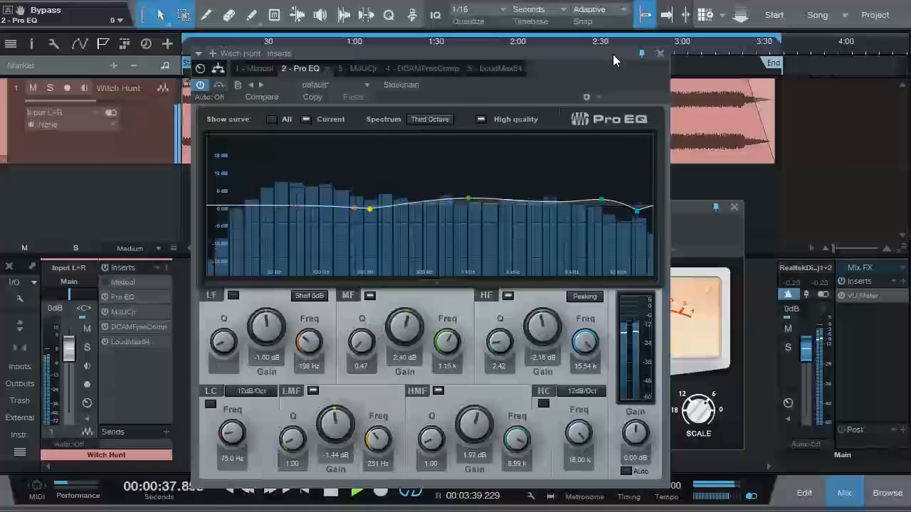
click(659, 54)
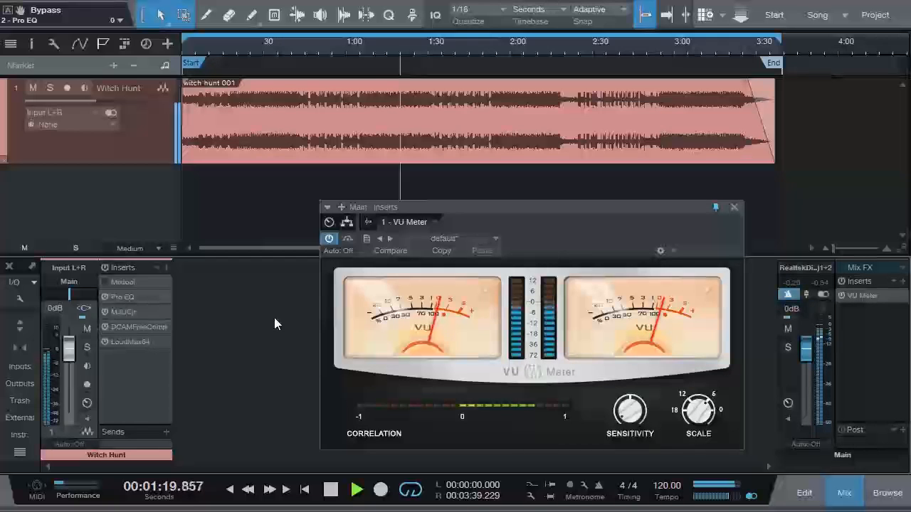
Step: Open LoudMax64 and set its threshold to -8.9 dB during playback, and stop playback
click(133, 340)
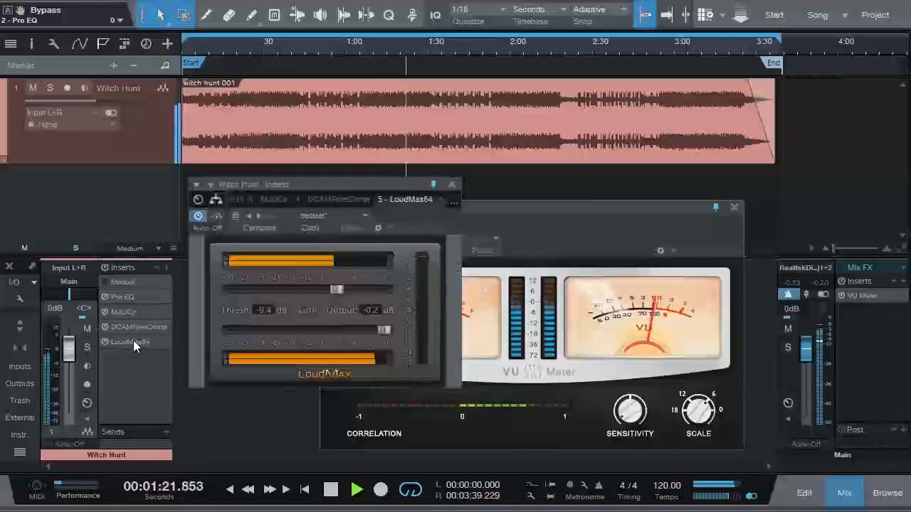
drag(364, 184, 266, 198)
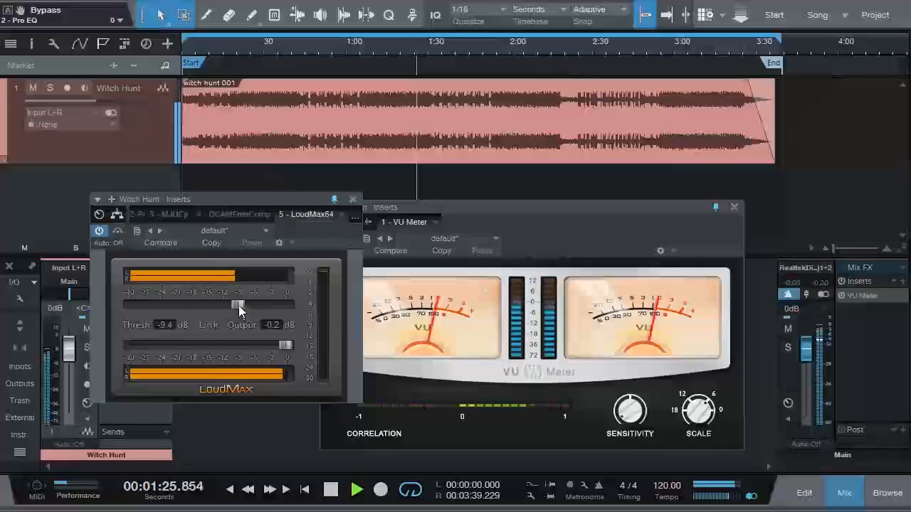
drag(239, 303, 257, 304)
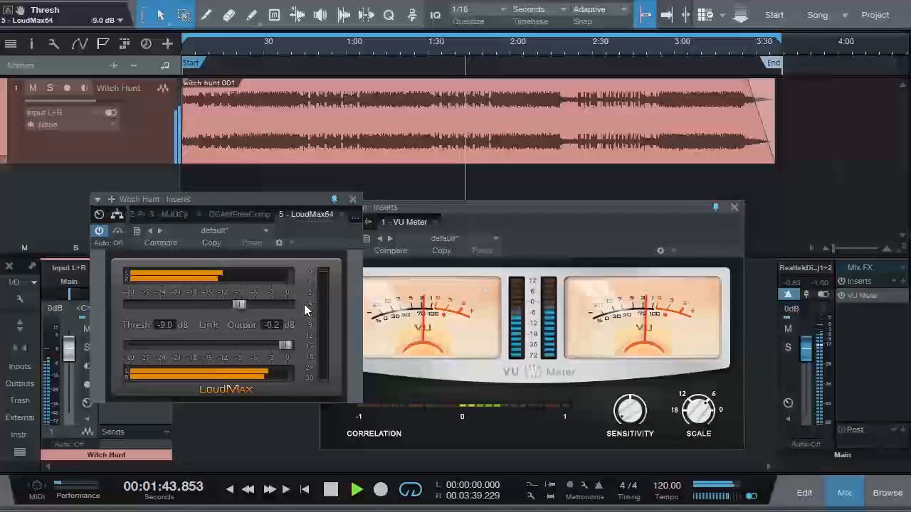
key(space)
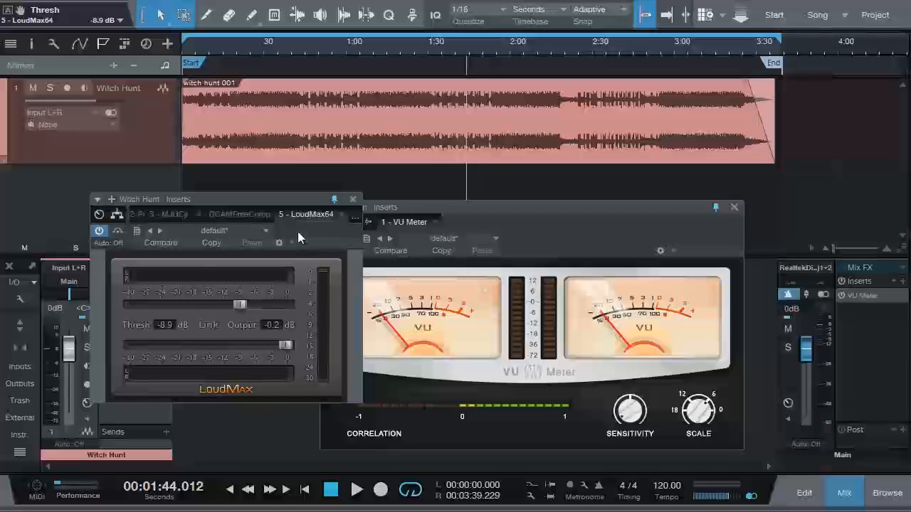
Step: Place the LoudMax64 window beside the VU Meter, play from about 1:44 to check the levels, and stop playback
drag(288, 201, 239, 198)
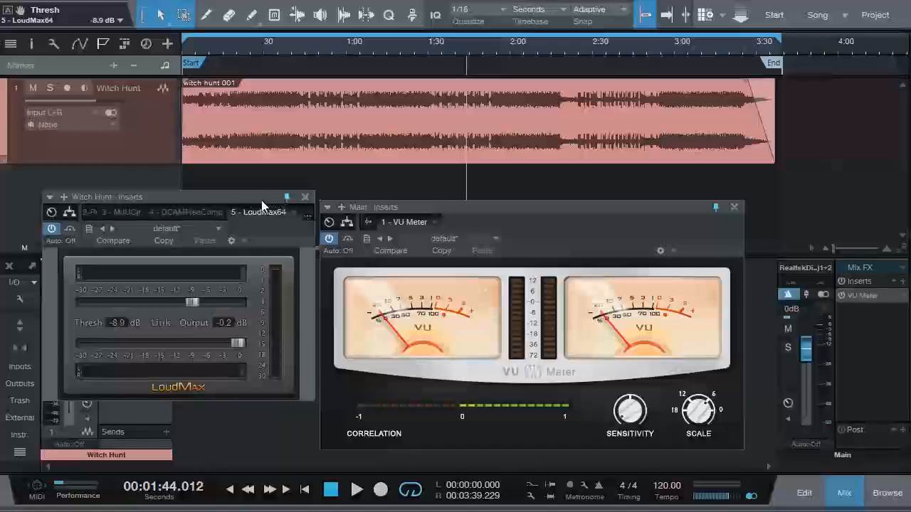
drag(261, 202, 258, 197)
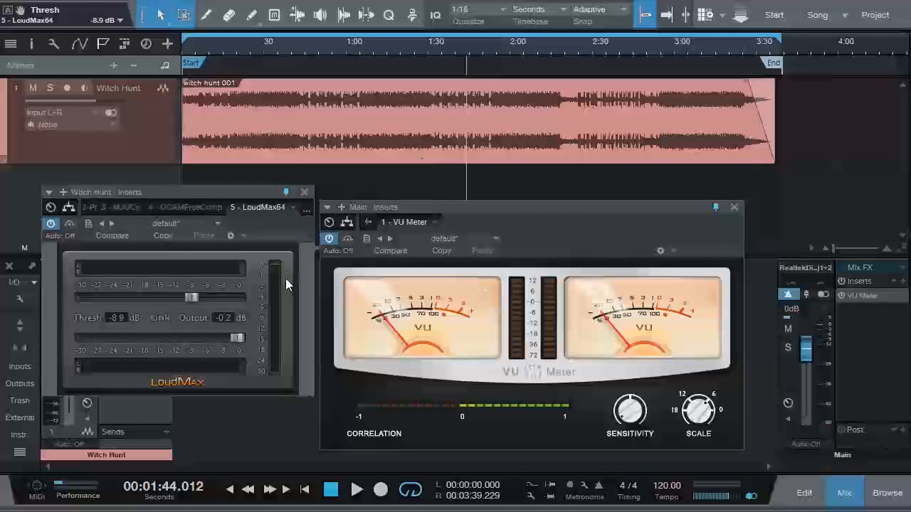
key(space)
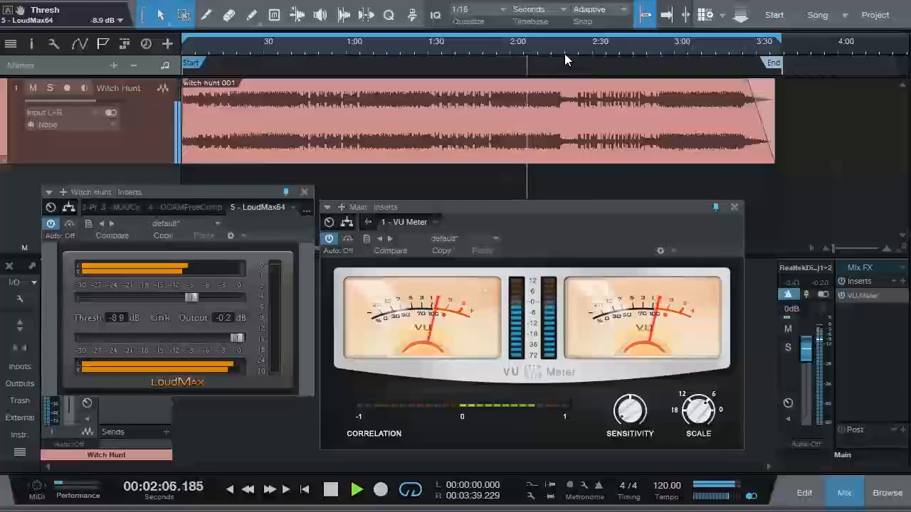
key(space)
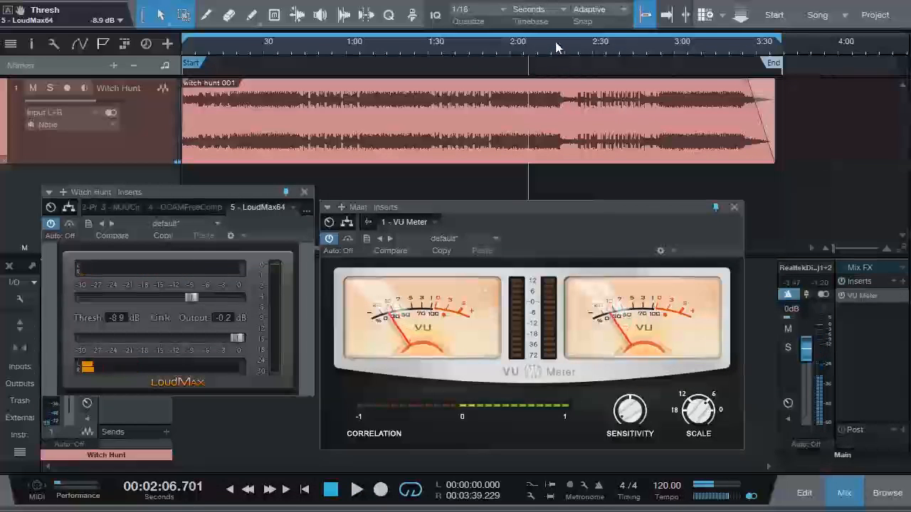
Step: Set the loop range over the quiet section from about 2:16 to 2:58, and turn on Mixtool with its window open
drag(561, 32, 596, 73)
drag(231, 194, 374, 211)
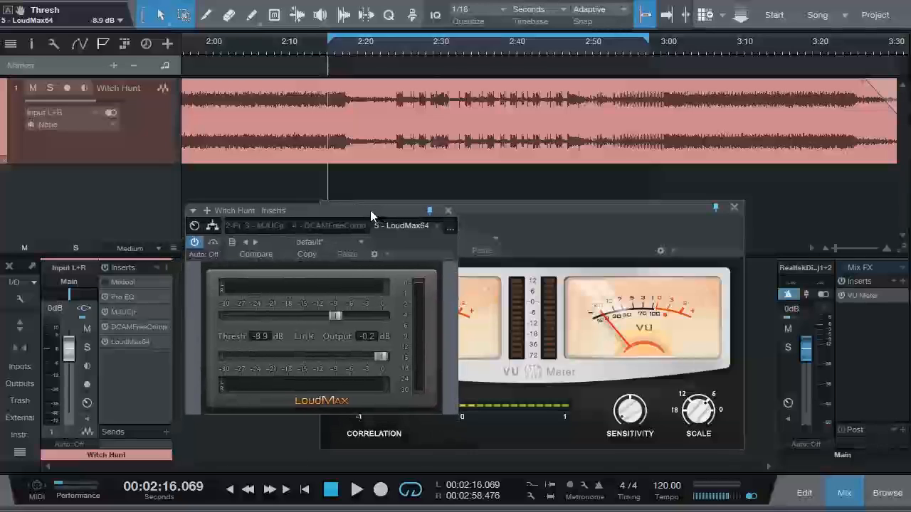
click(125, 283)
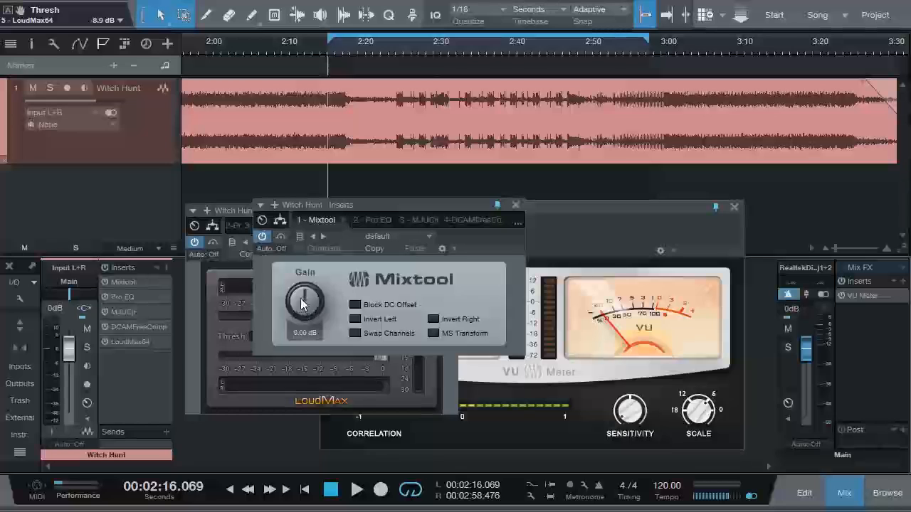
drag(395, 210, 241, 320)
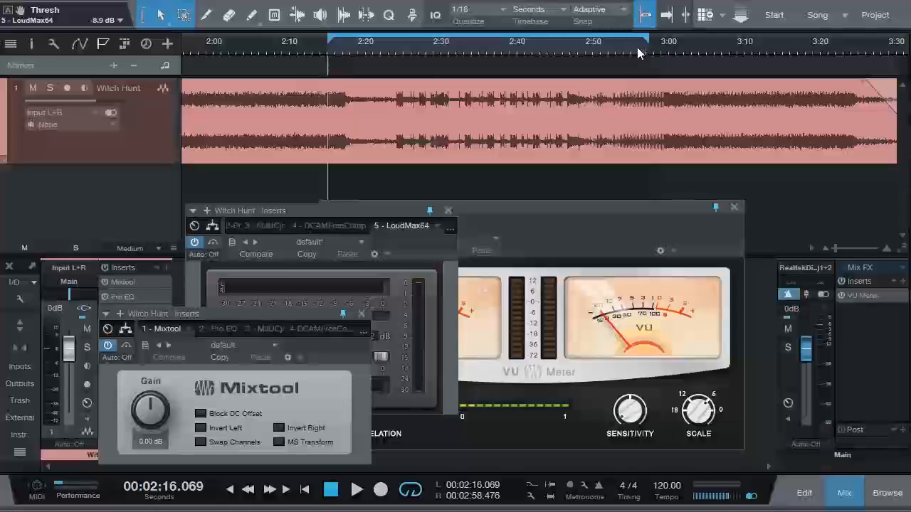
Step: Extend the end of the loop range to about 3:07
drag(646, 41, 715, 41)
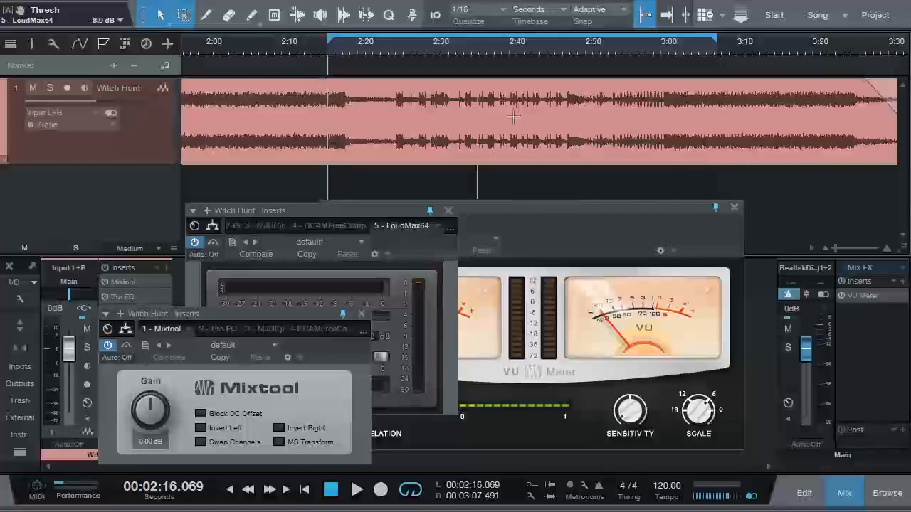
drag(621, 53, 709, 18)
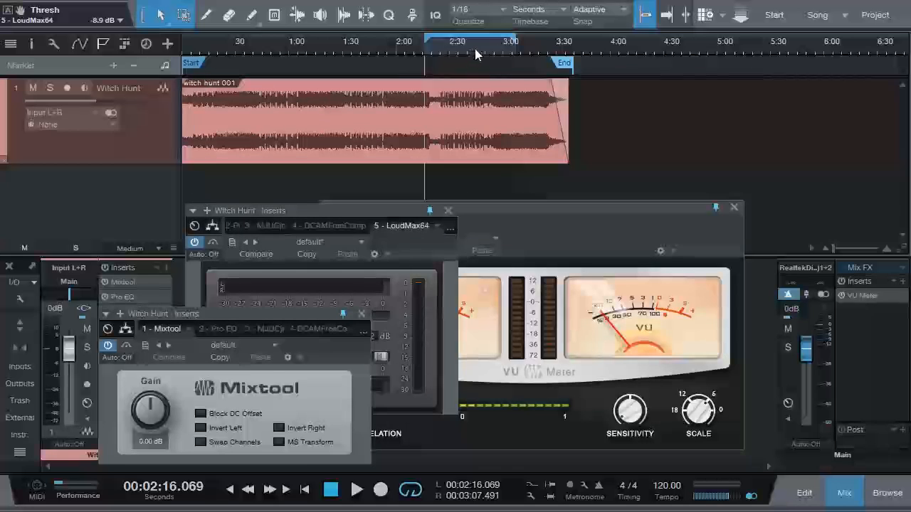
drag(482, 52, 551, 87)
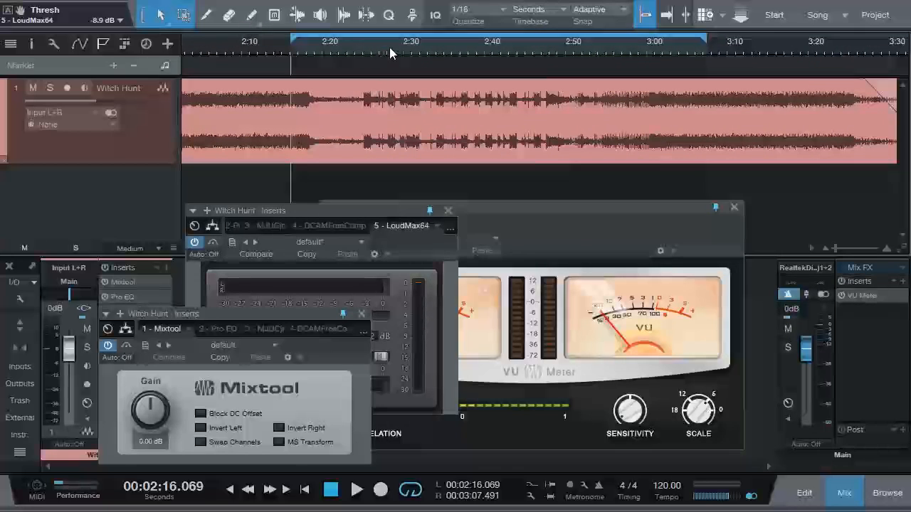
drag(387, 55, 406, 45)
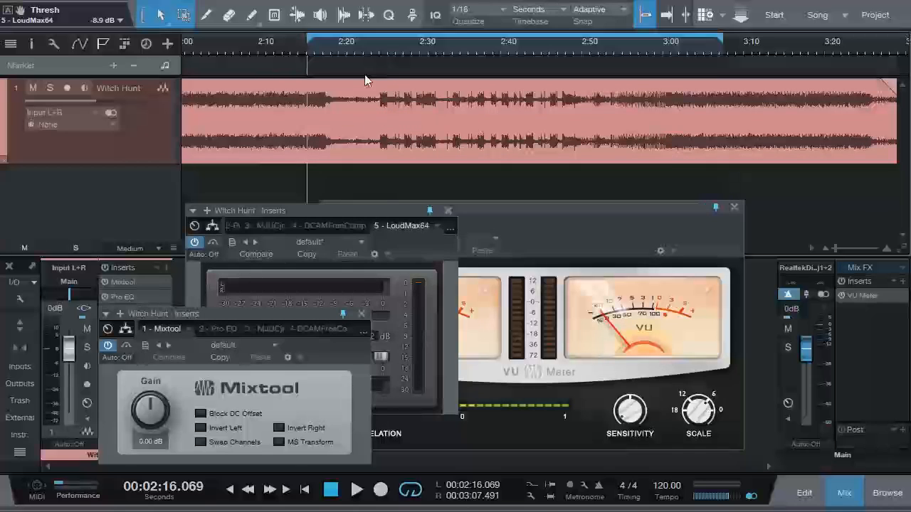
Step: Try out Mixtool's gain control, return it to 0.00 dB, and create an automation track for the gain
drag(272, 314, 295, 287)
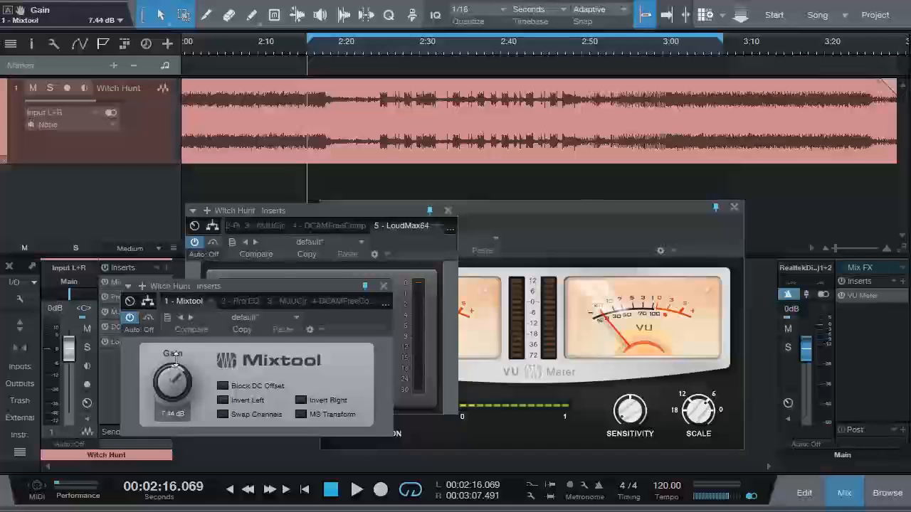
mouse_move(170, 389)
mouse_down()
mouse_move(178, 387)
mouse_move(177, 399)
mouse_up()
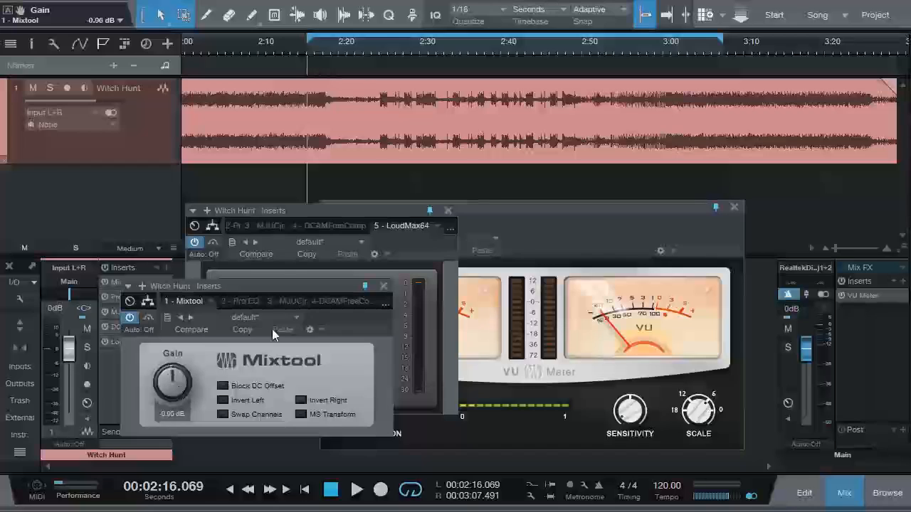
right_click(168, 382)
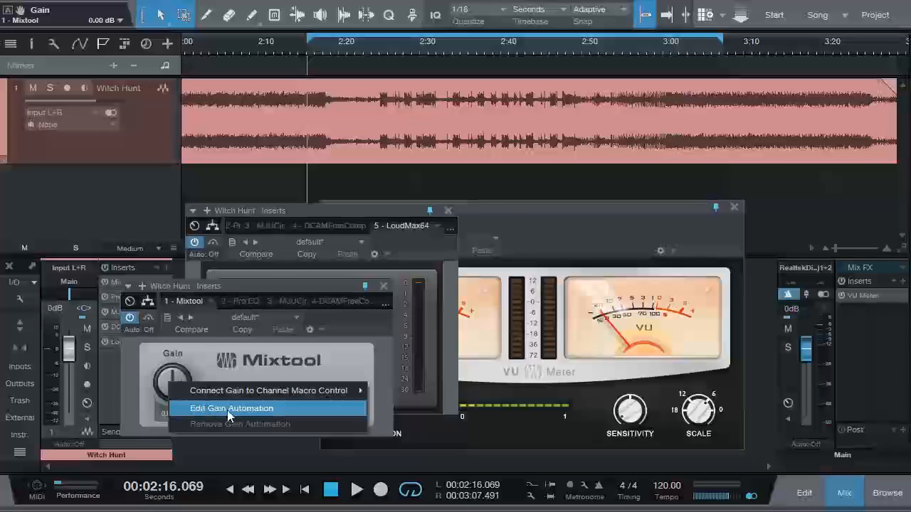
click(258, 411)
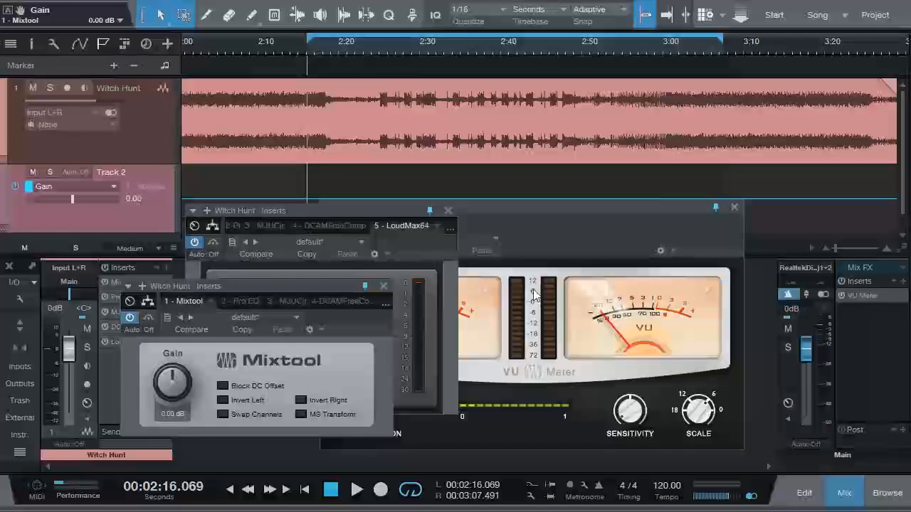
Step: Hide the mixer, close the LoudMax64 window, and arrange the Mixtool and VU Meter windows below the gain automation track
click(844, 492)
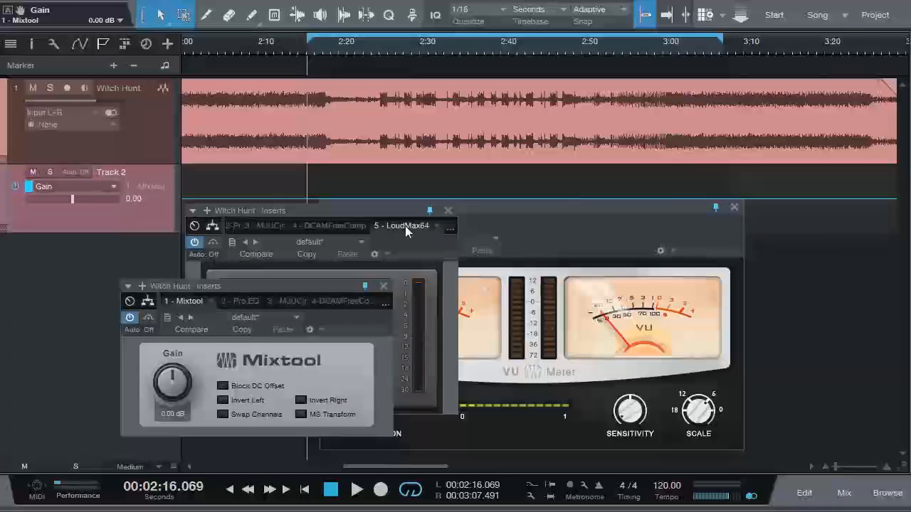
drag(385, 218, 556, 226)
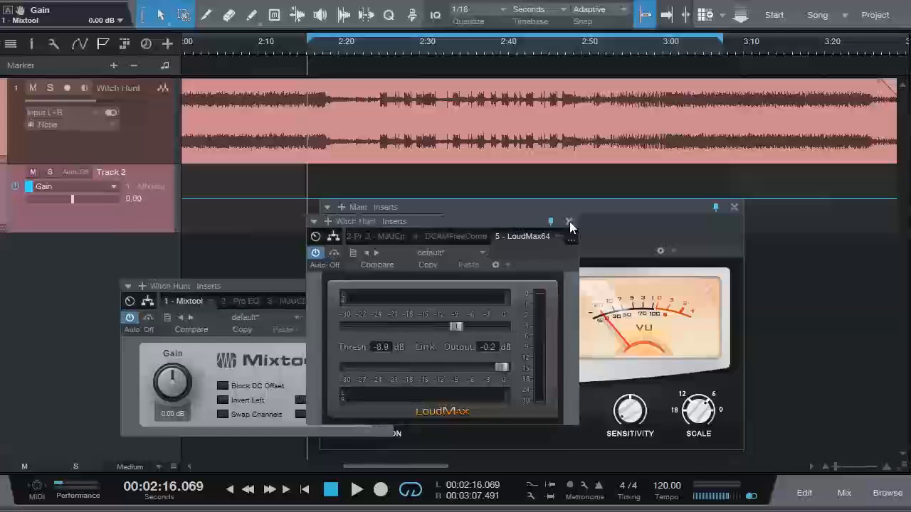
click(568, 222)
drag(707, 212, 848, 210)
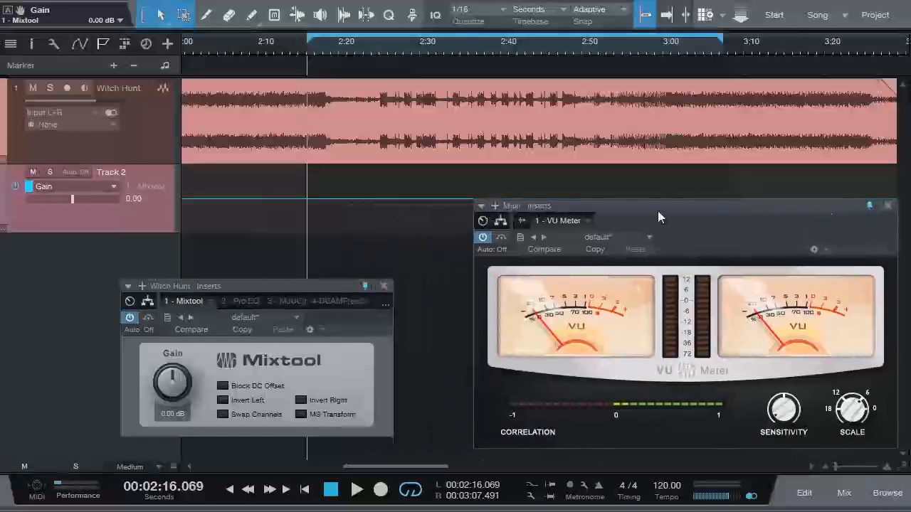
drag(320, 287, 354, 294)
drag(595, 204, 585, 255)
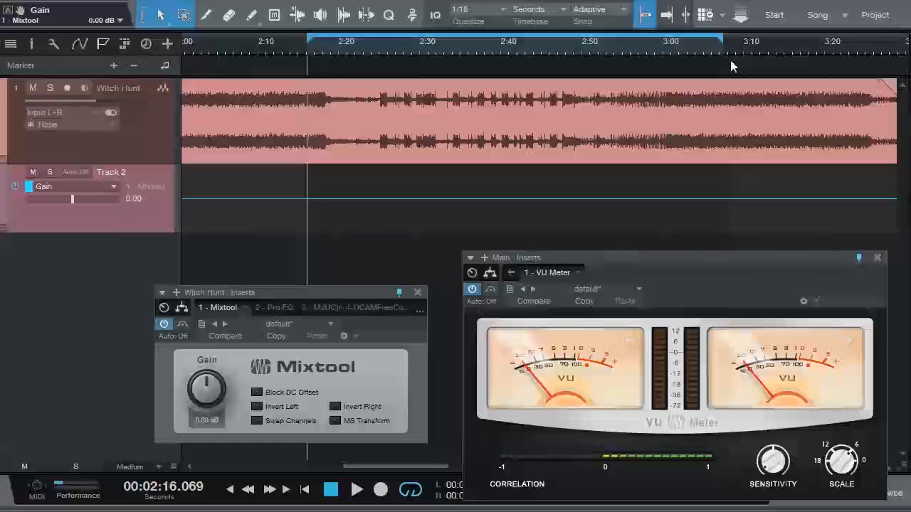
Step: Play the transition into the quiet section while watching the VU meter, and move the loop start back to about 2:14.8
key(space)
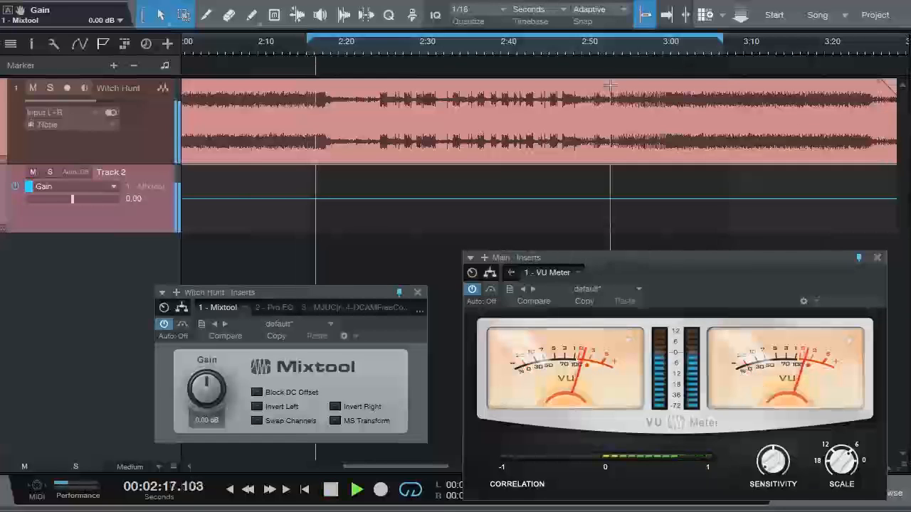
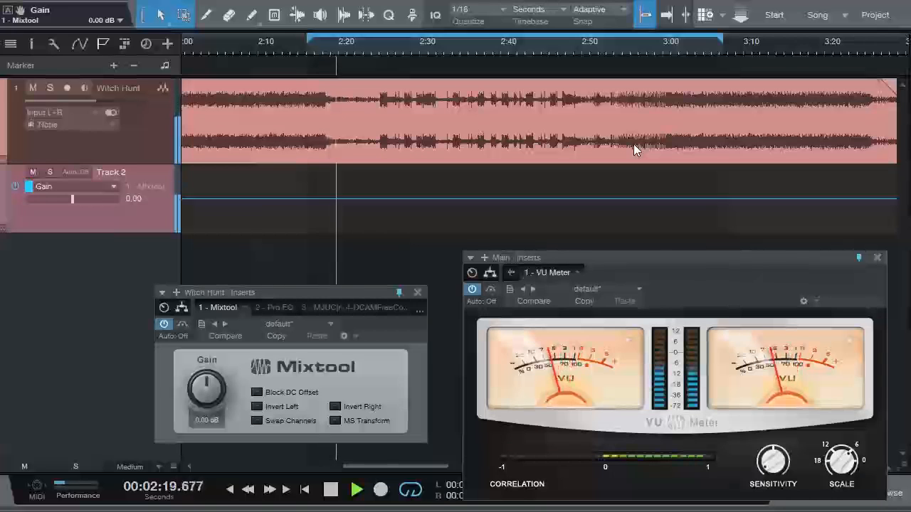
key(space)
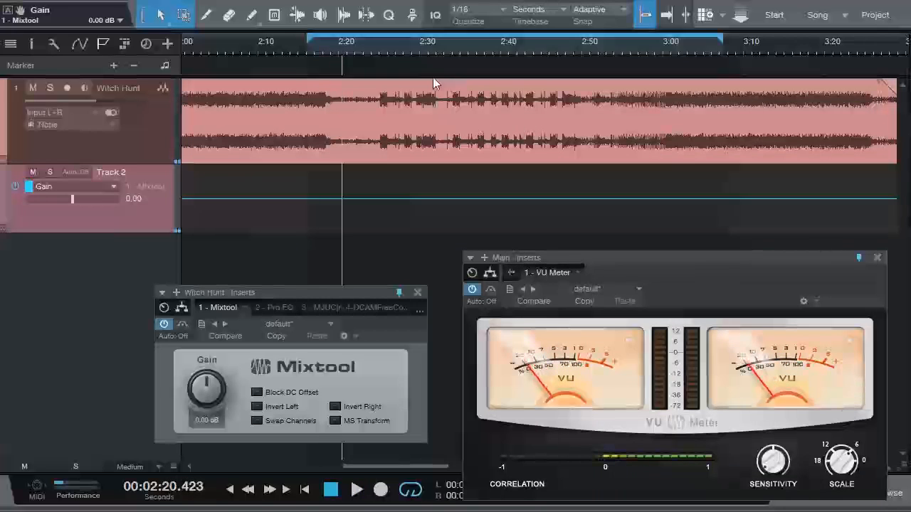
drag(308, 41, 293, 41)
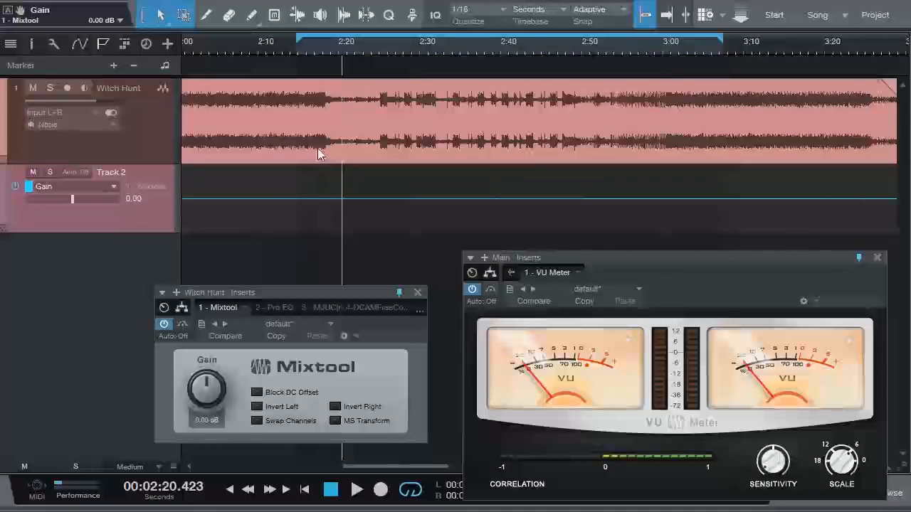
Step: Audition the drop in level from about 2:18, then make the gain automation track taller and shift the Mixtool window lower
drag(326, 37, 329, 122)
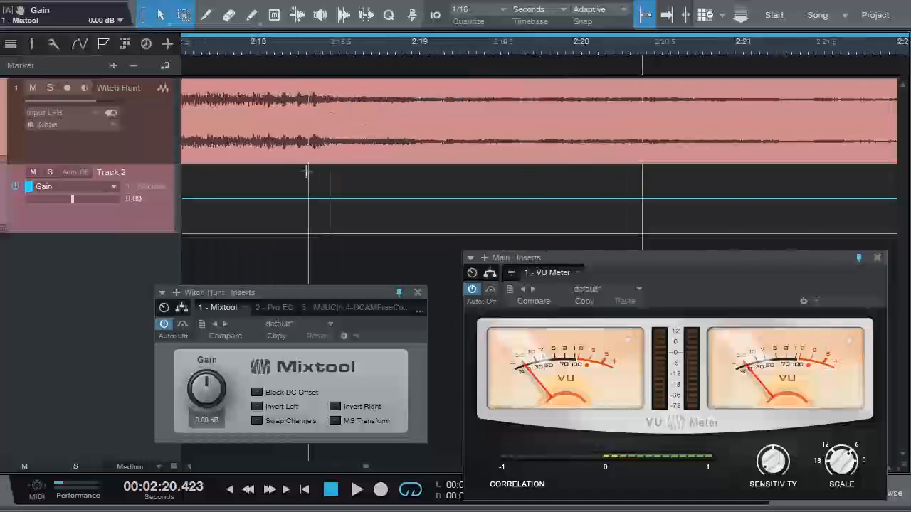
click(247, 51)
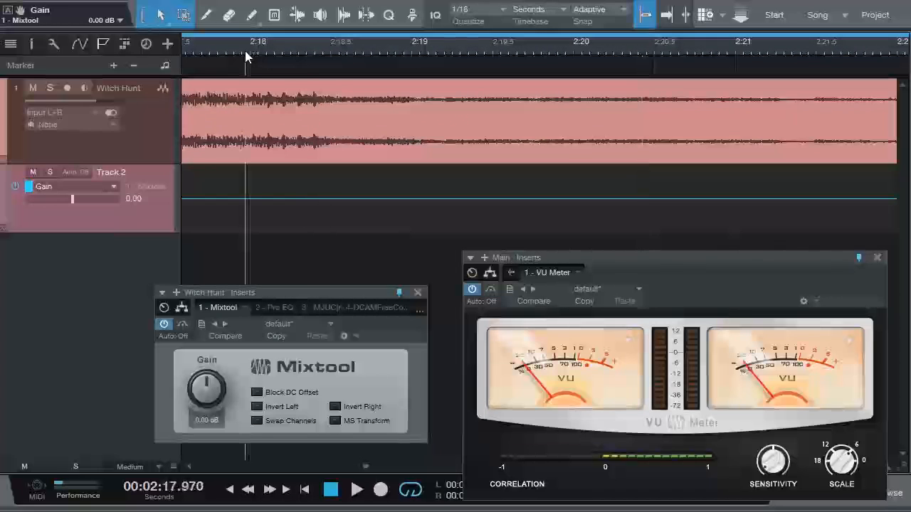
key(space)
key(space)
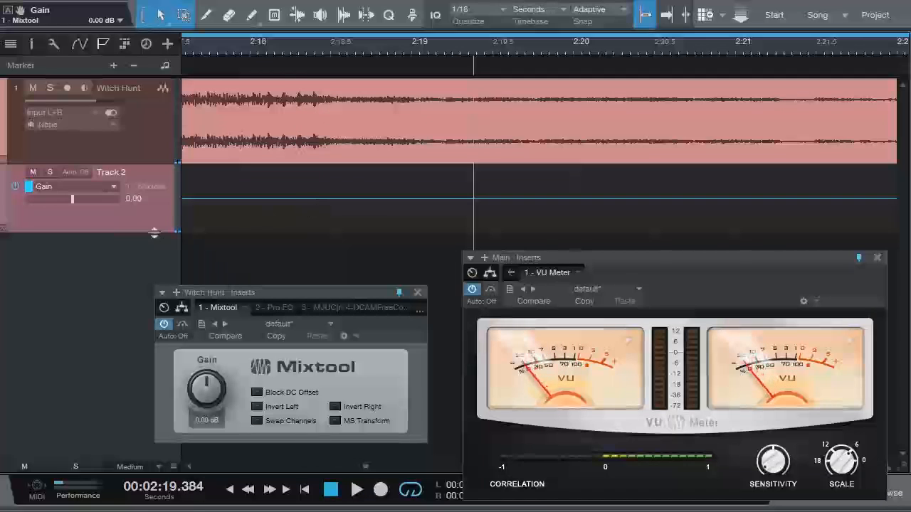
drag(154, 233, 158, 351)
drag(267, 296, 245, 323)
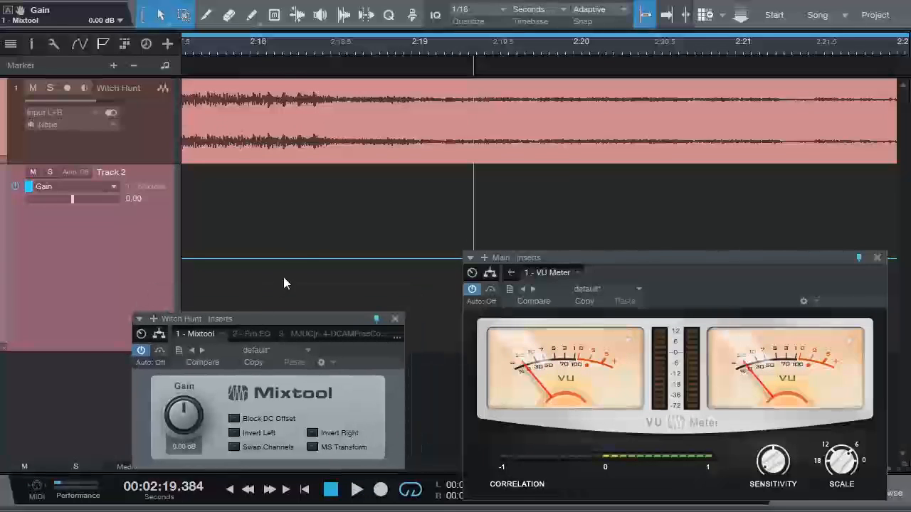
Step: Add 0.00 dB gain automation points at about 2:18.4 and 2:19, playing the drop between placements
click(316, 258)
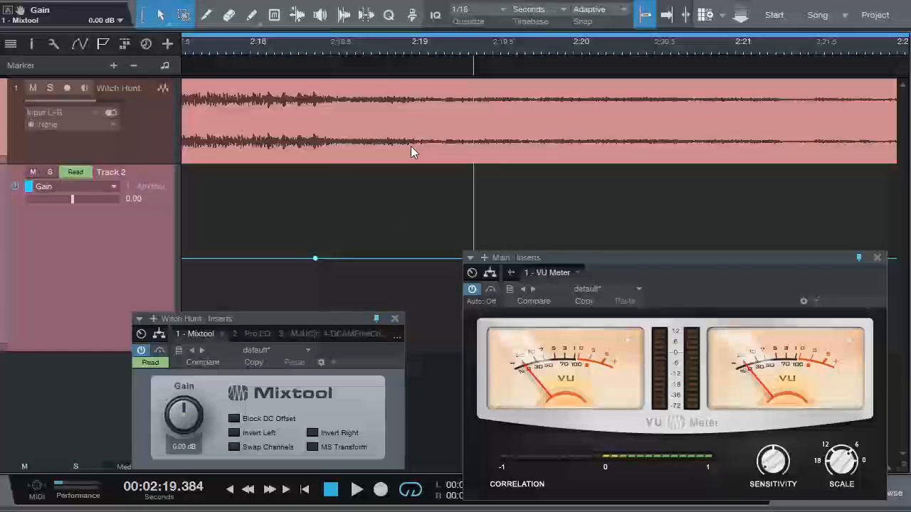
click(316, 45)
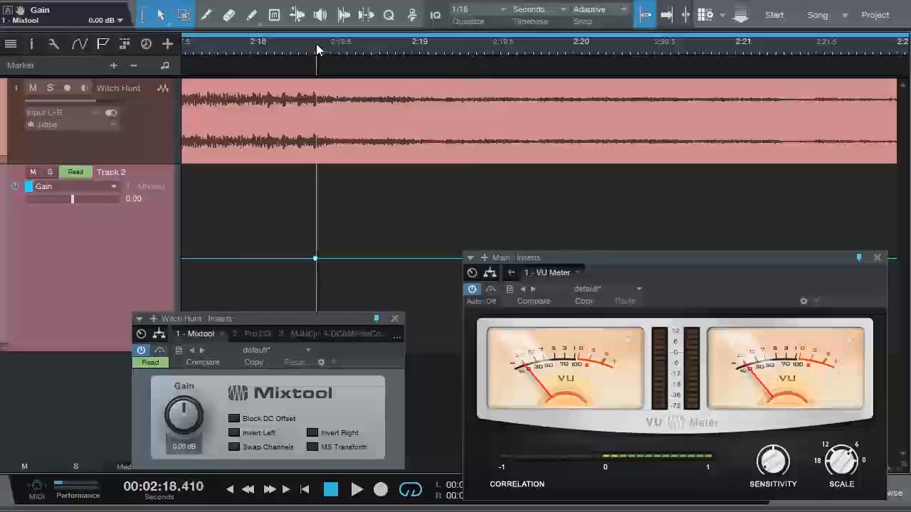
key(space)
key(space)
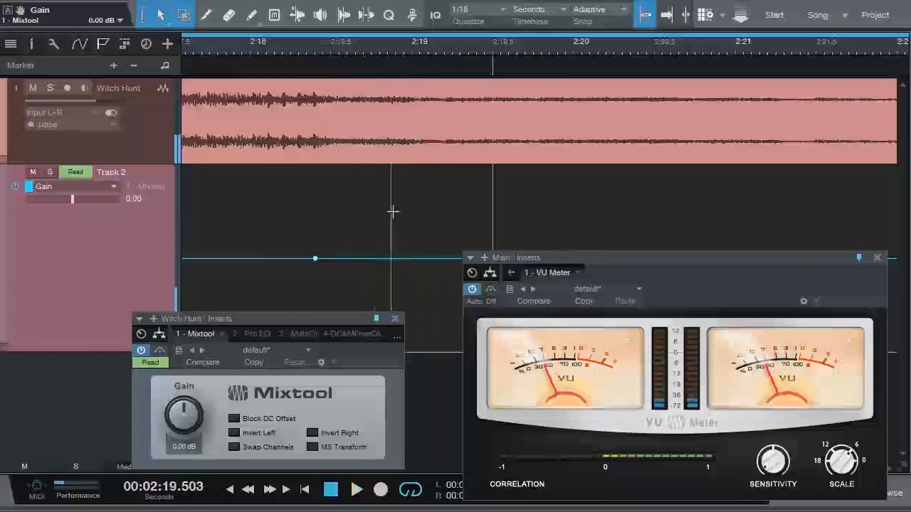
click(426, 261)
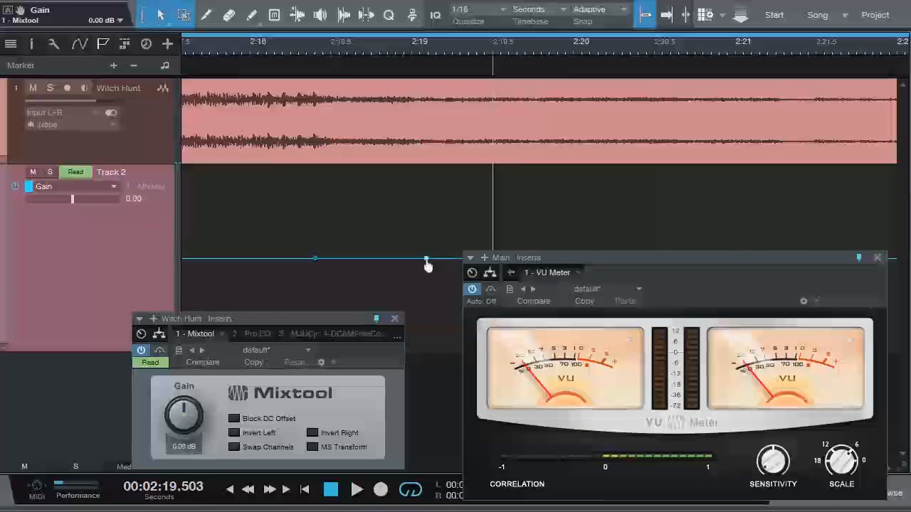
Step: Find where the louder part re-enters, move the VU Meter window aside, and place gain points at about 2:24.8 and 2:25.2
drag(469, 49, 374, 13)
drag(428, 44, 427, 88)
click(359, 52)
key(space)
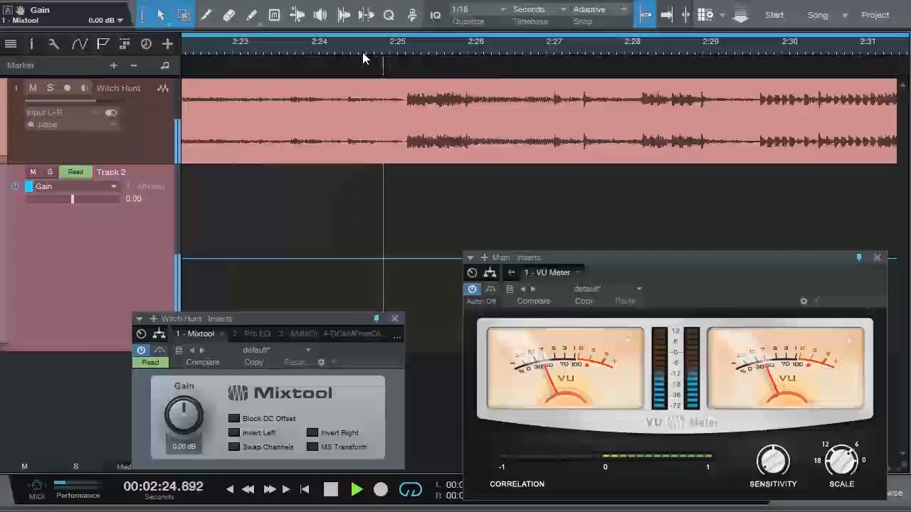
key(space)
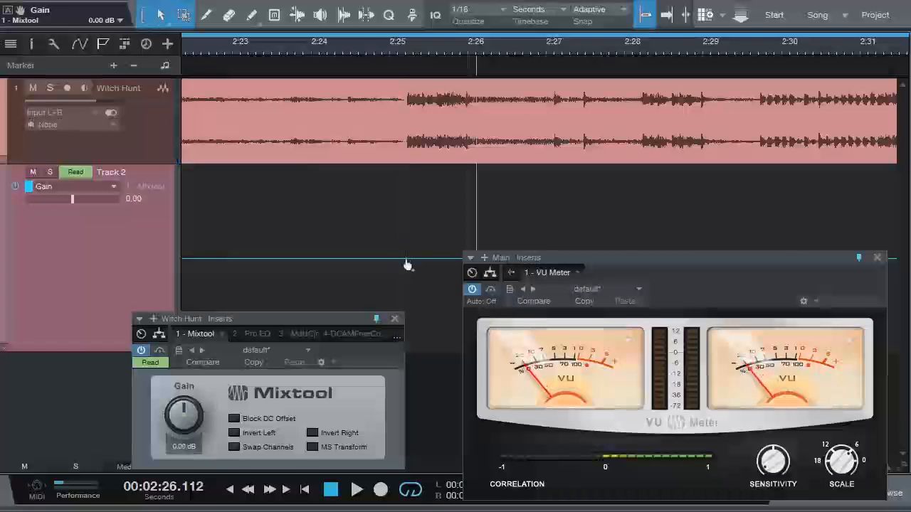
scroll(401, 46, up, 5)
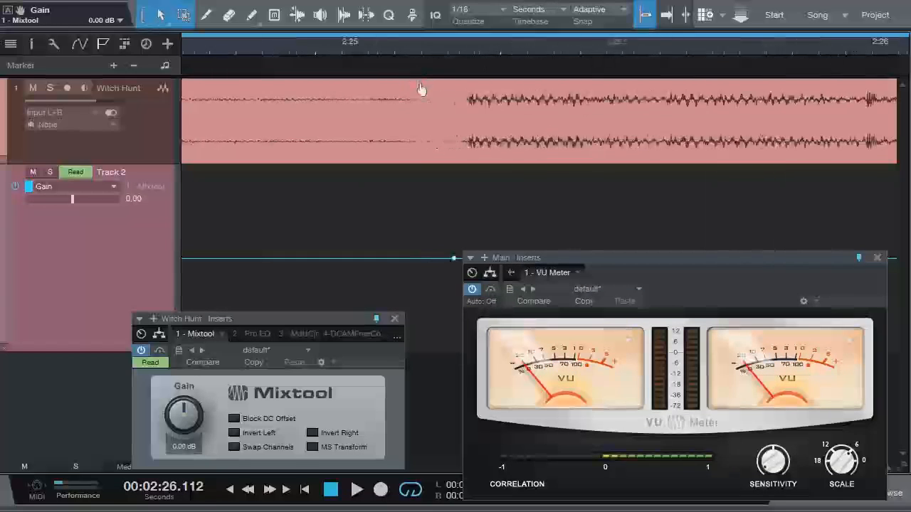
drag(492, 260, 531, 284)
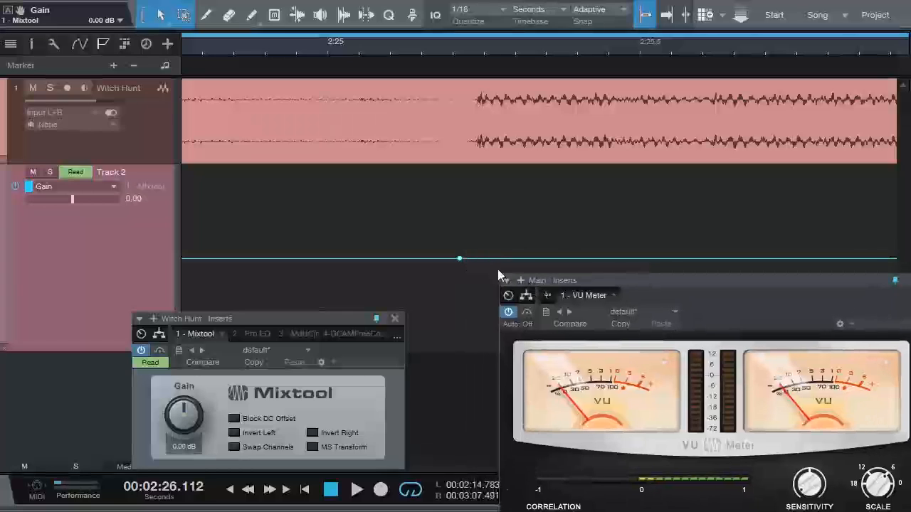
mouse_move(461, 263)
mouse_down()
mouse_move(485, 263)
mouse_move(469, 253)
mouse_up()
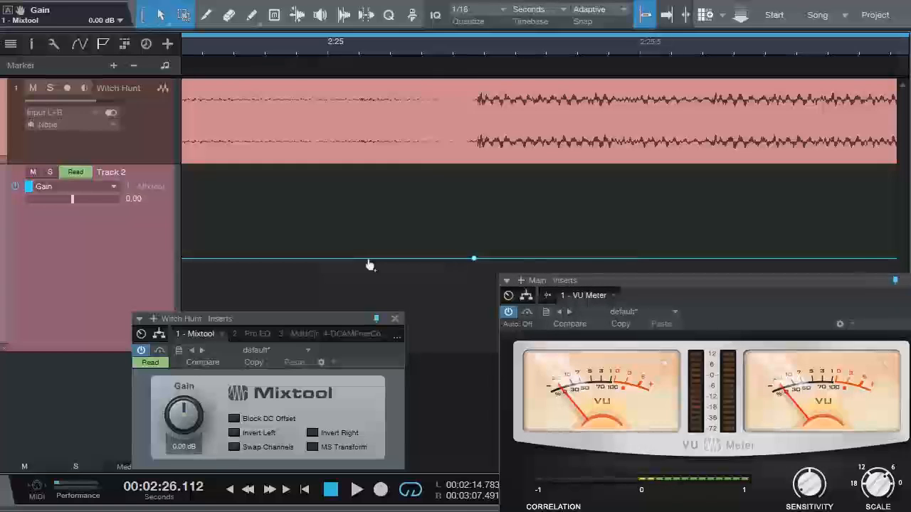
drag(446, 50, 548, 20)
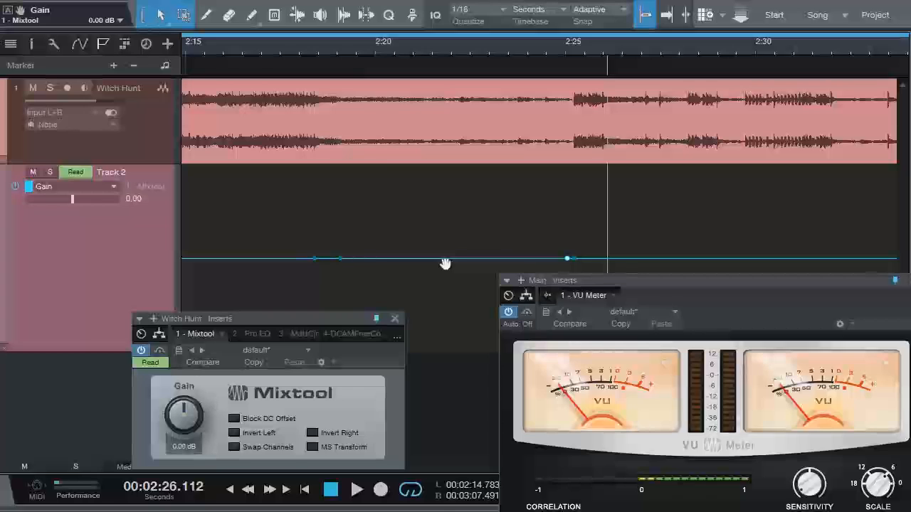
Step: Lower the gain between the two inner points to -1.52 dB, and play the dip twice from around 2:15 to check it
drag(444, 264, 445, 271)
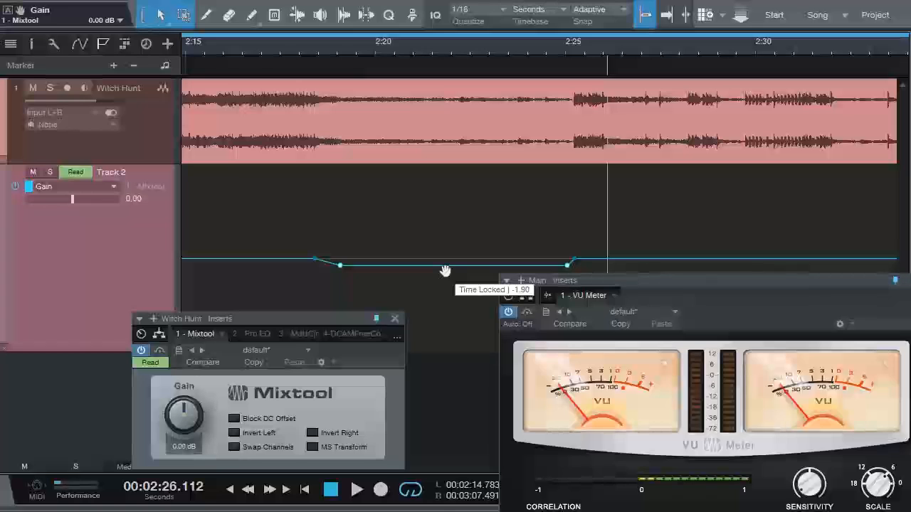
drag(445, 270, 445, 269)
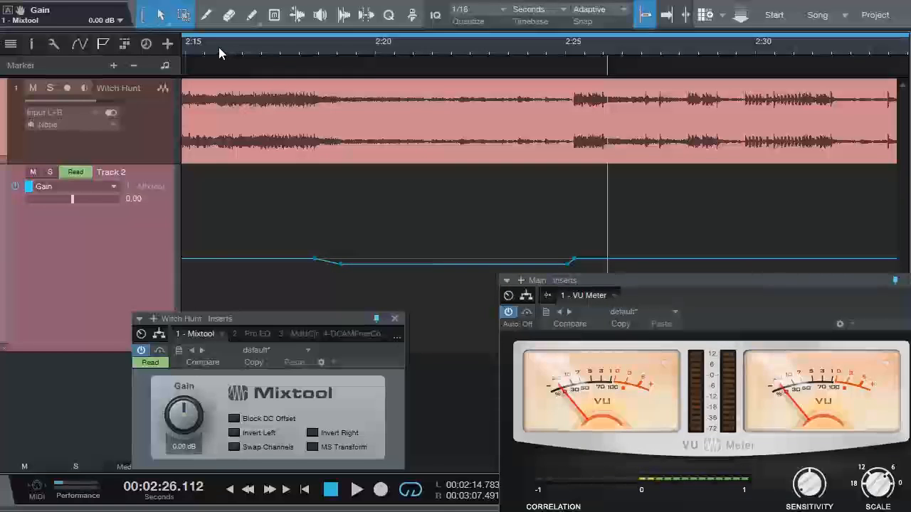
drag(214, 47, 271, 37)
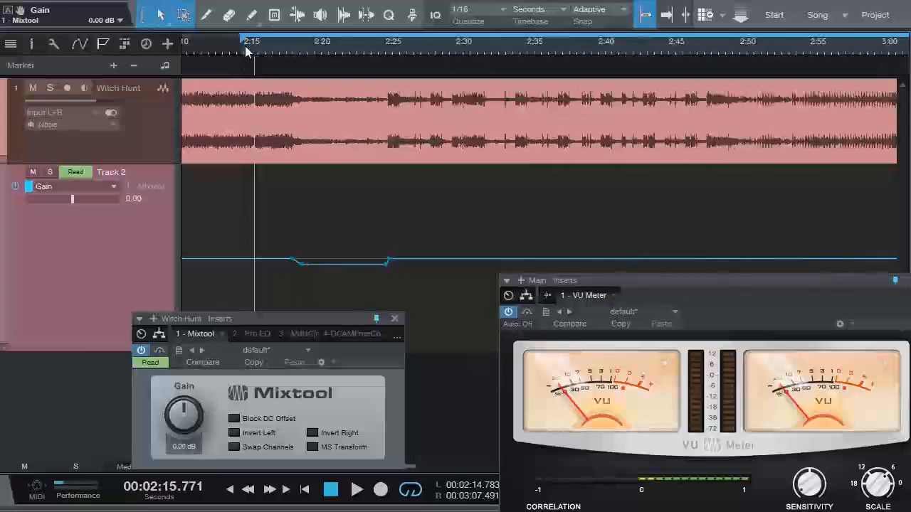
click(245, 47)
key(space)
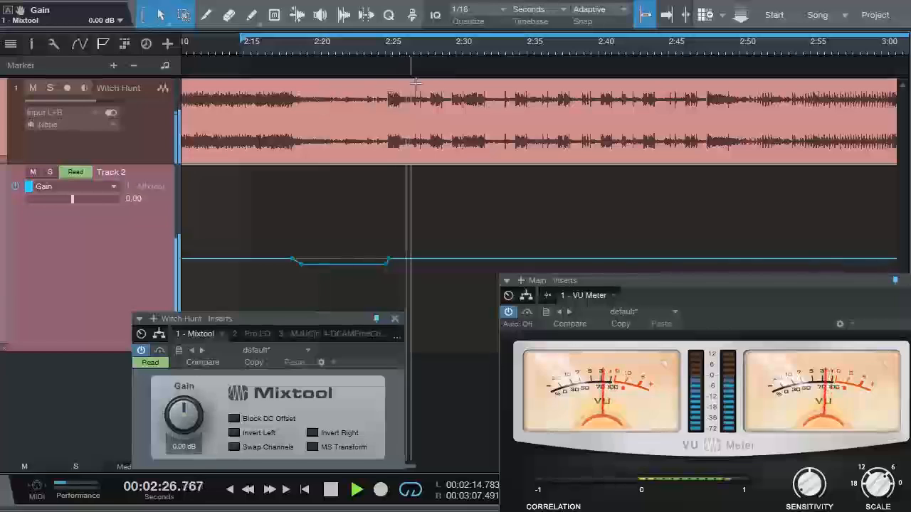
key(space)
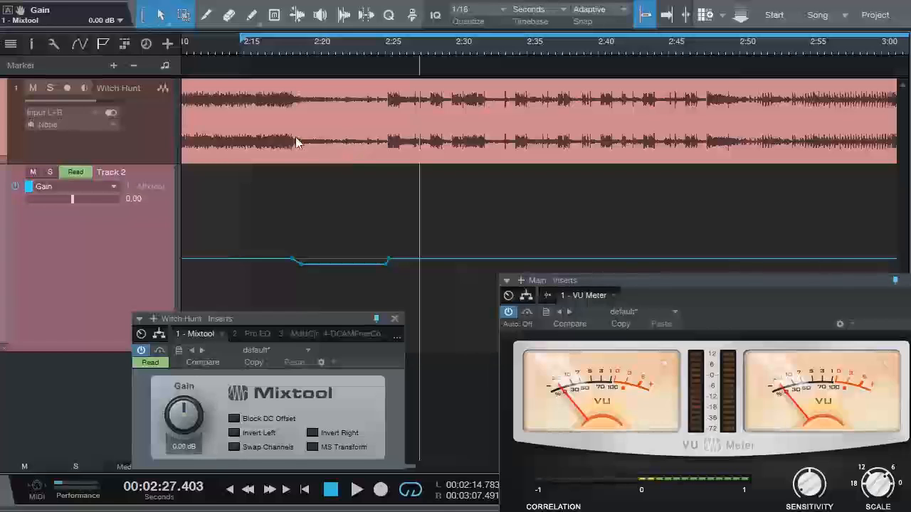
click(252, 47)
key(space)
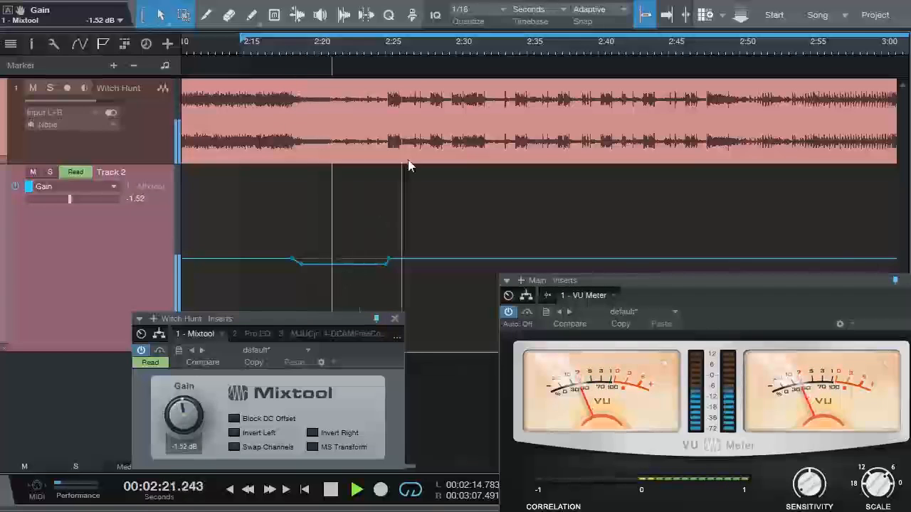
drag(481, 54, 414, 39)
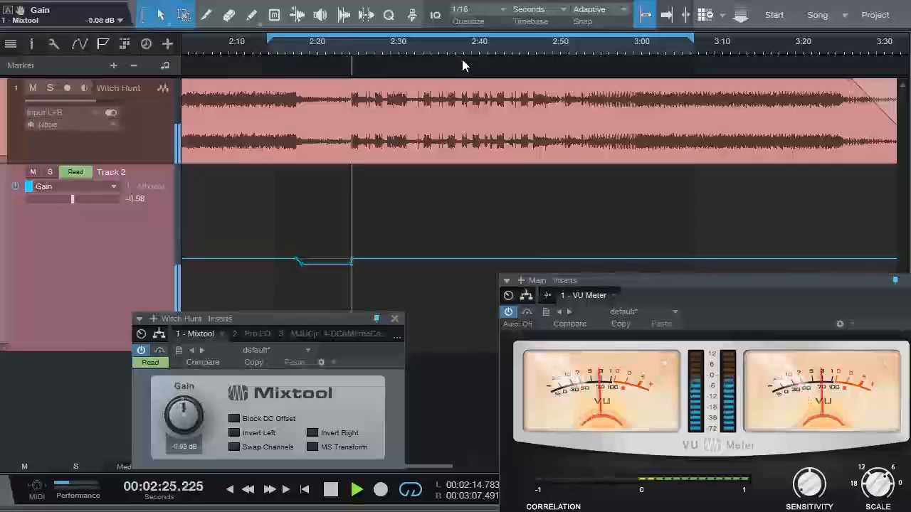
drag(586, 50, 561, 69)
key(space)
Step: Compare VU meter levels by playing the later quiet passage from about 2:49 and the loud section from about 3:04
drag(447, 56, 385, 62)
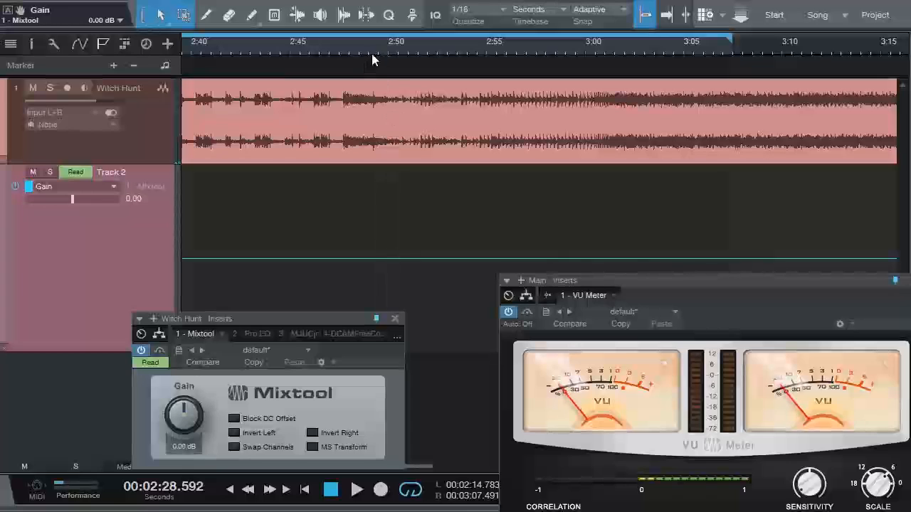
click(374, 50)
key(space)
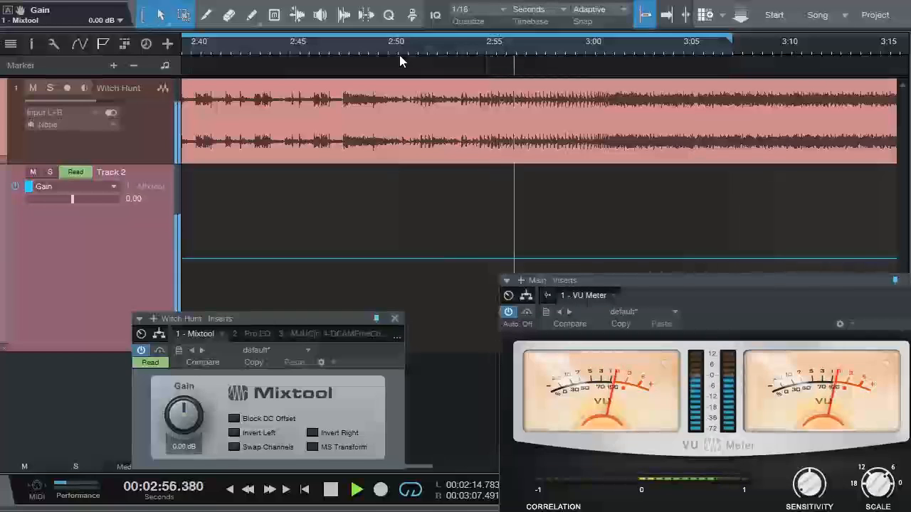
key(space)
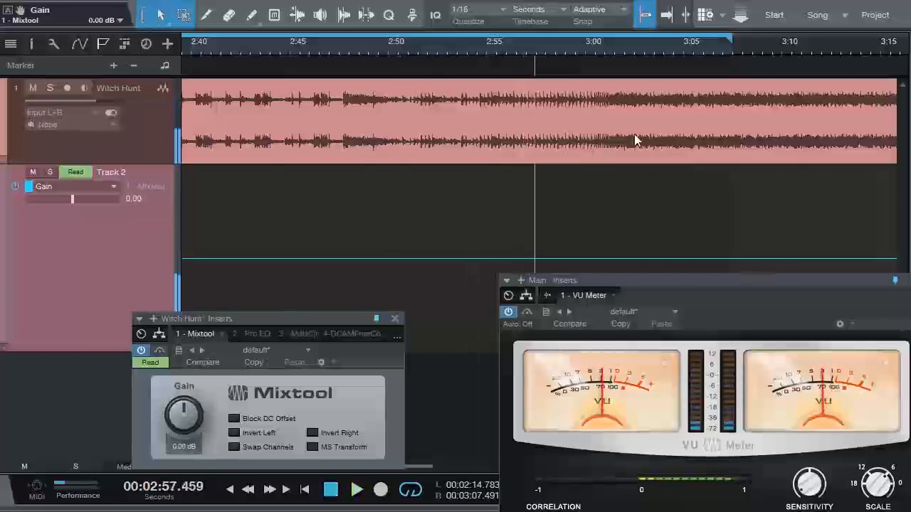
click(666, 50)
key(space)
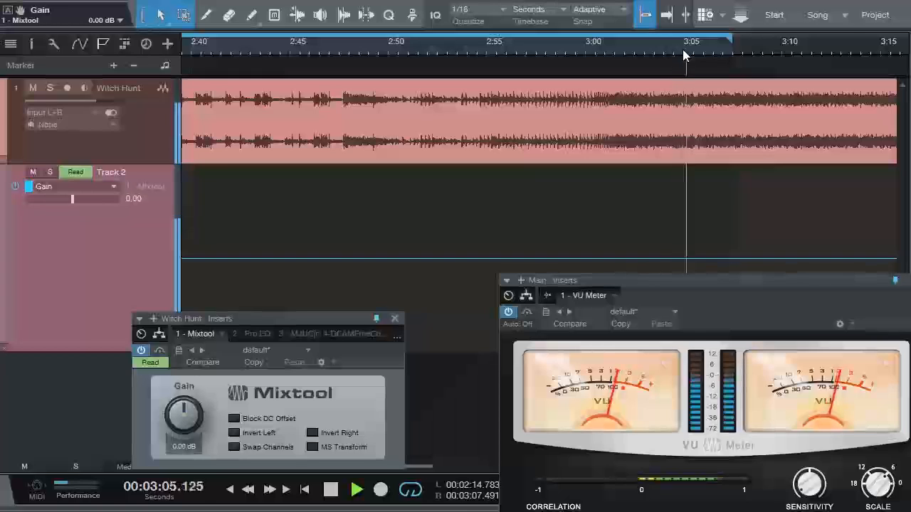
key(space)
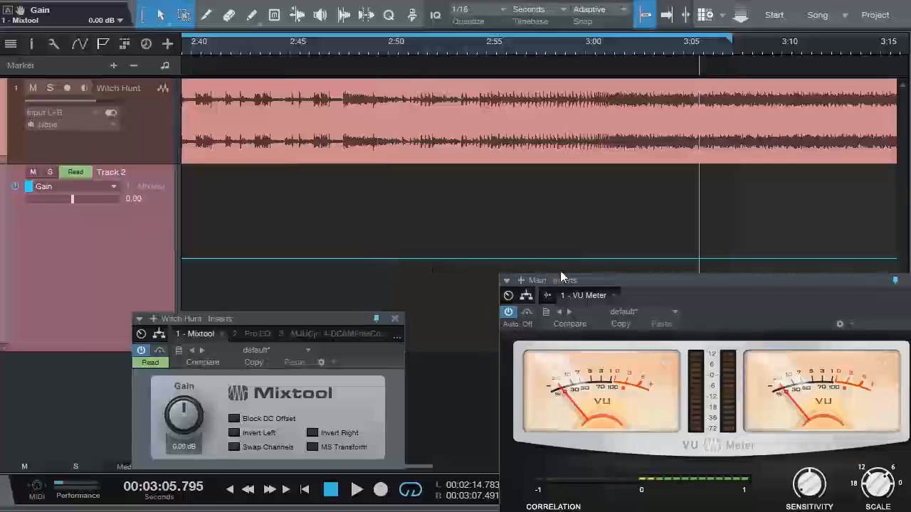
Step: Add gain points at about 2:49, 2:50, 3:00 and 3:01, and lower the line between the inner pair to -0.95 dB
click(350, 47)
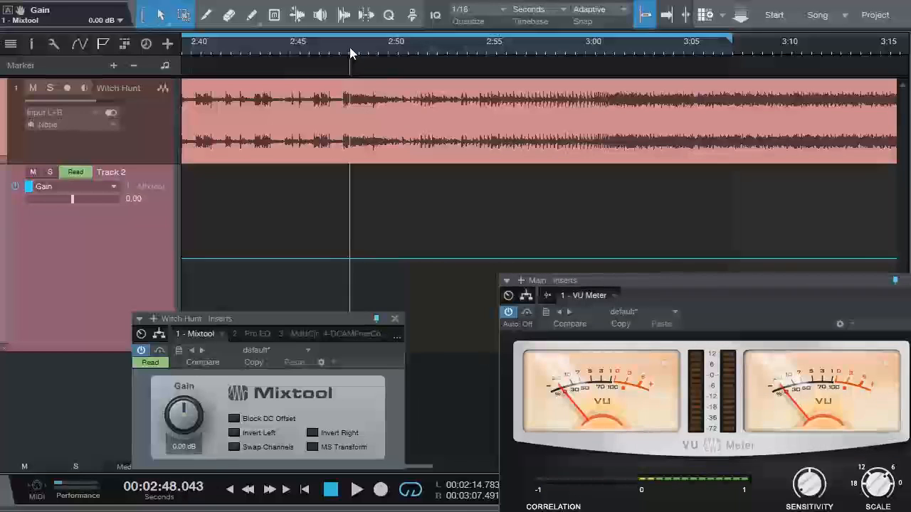
key(space)
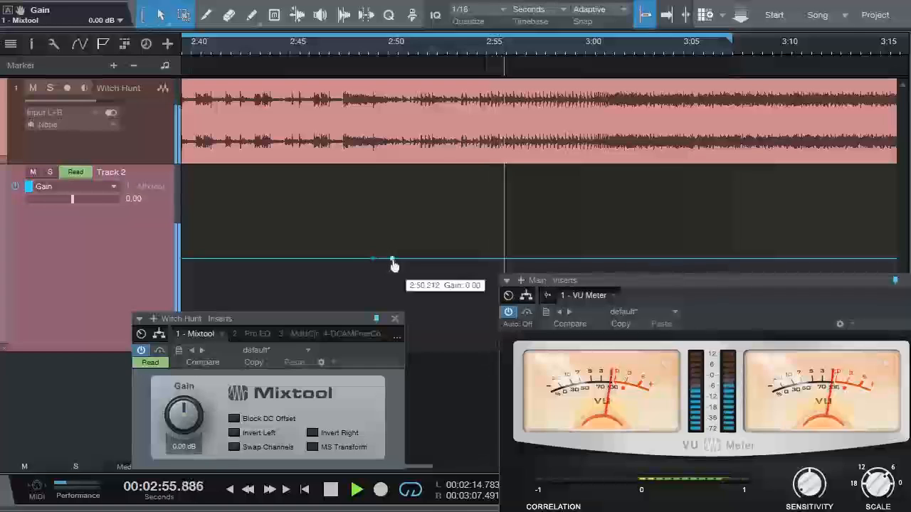
click(592, 259)
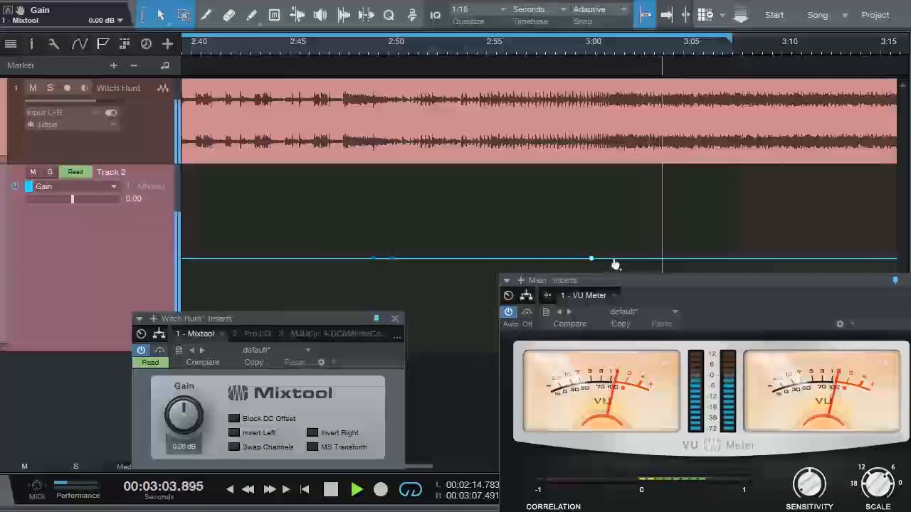
click(614, 259)
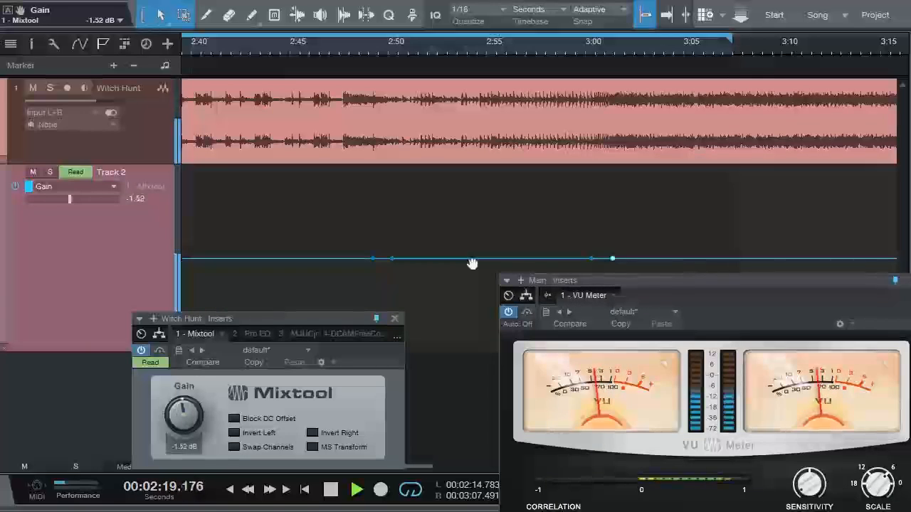
drag(472, 264, 471, 267)
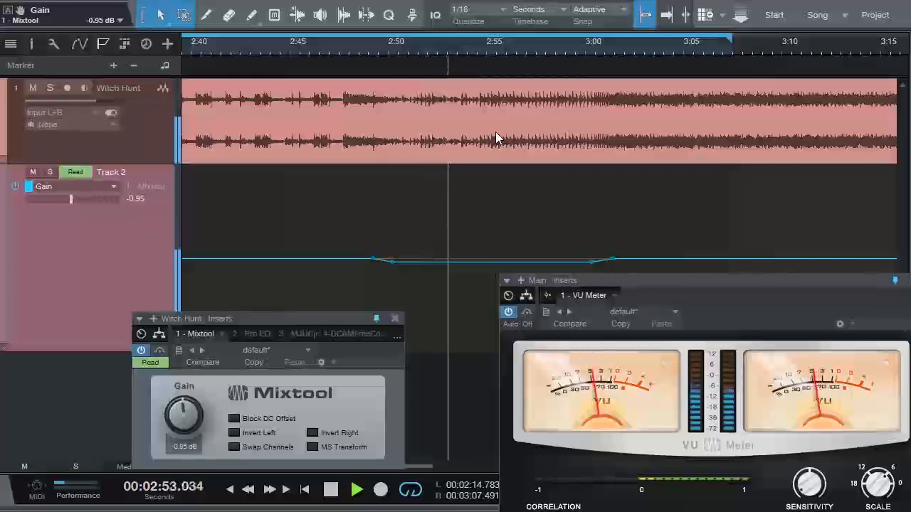
Step: Extend the loop range's start back to about 0:28.8 and stop playback
mouse_move(494, 45)
mouse_down()
mouse_move(515, 50)
mouse_move(566, 22)
mouse_move(578, 3)
mouse_up()
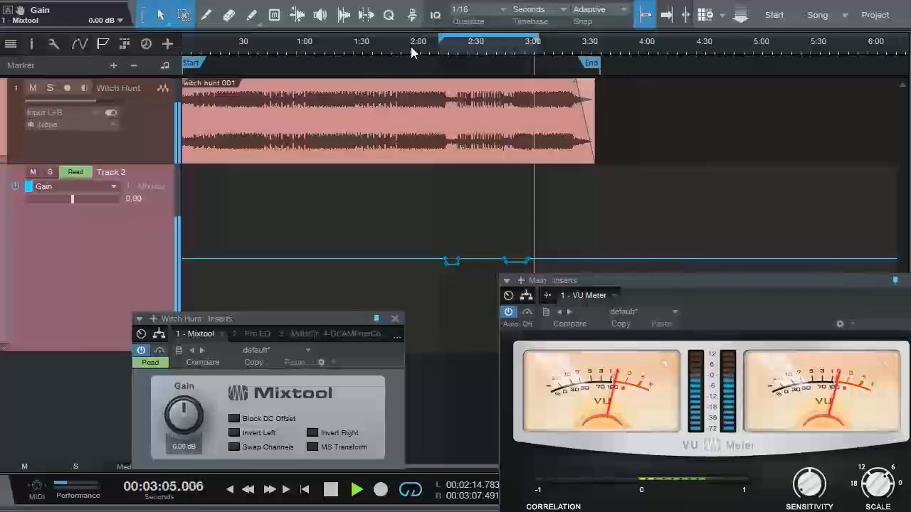
drag(403, 37, 238, 37)
key(space)
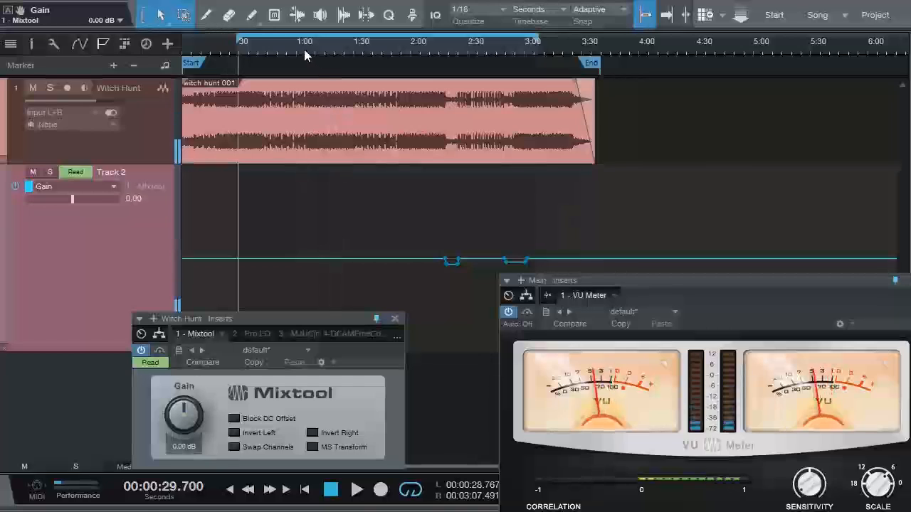
Step: Play the section around 1:29 to find where the level drops, and place gain points at about 1:30.4 and 1:30.7
scroll(423, 38, down, 1)
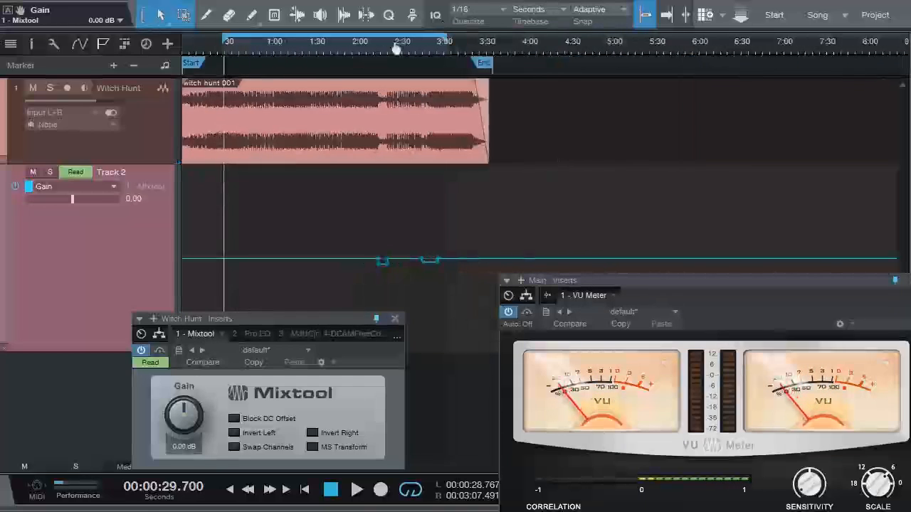
scroll(450, 55, up, 1)
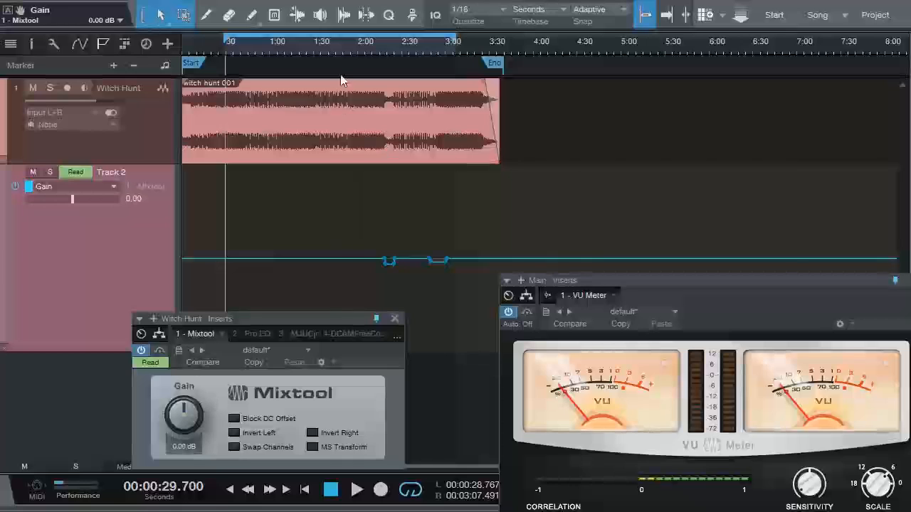
drag(326, 49, 375, 62)
key(space)
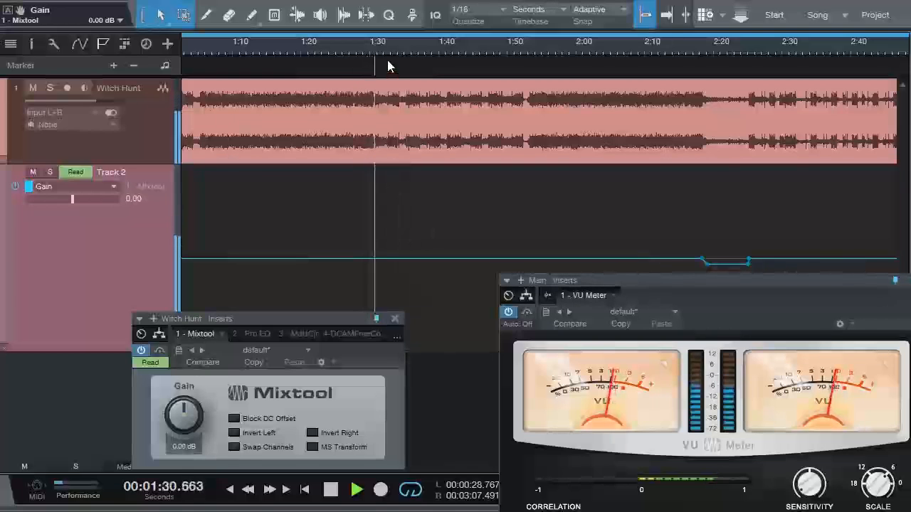
drag(387, 62, 505, 104)
click(289, 51)
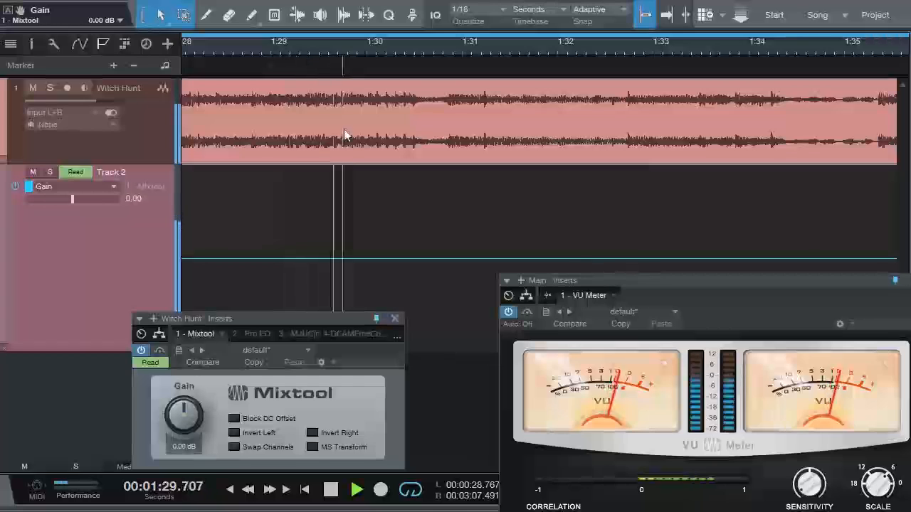
key(space)
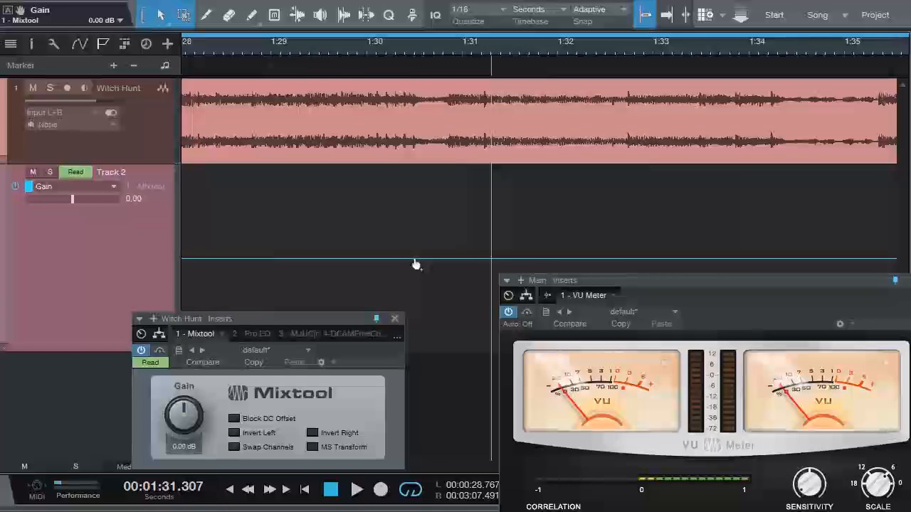
click(446, 259)
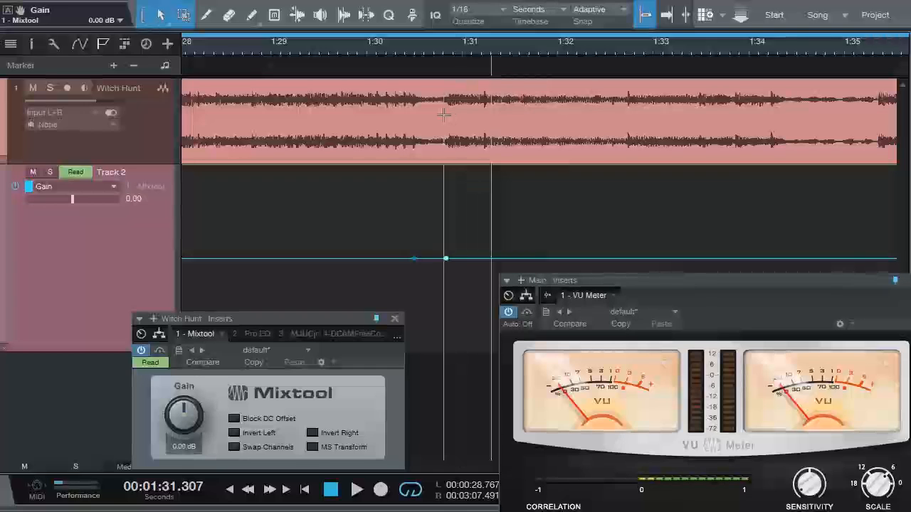
Step: Find where the louder part re-enters near 1:53, and place gain points at about 1:52.2, 1:52.3, 1:53.4 and 1:54.1
drag(468, 45, 522, 76)
click(491, 51)
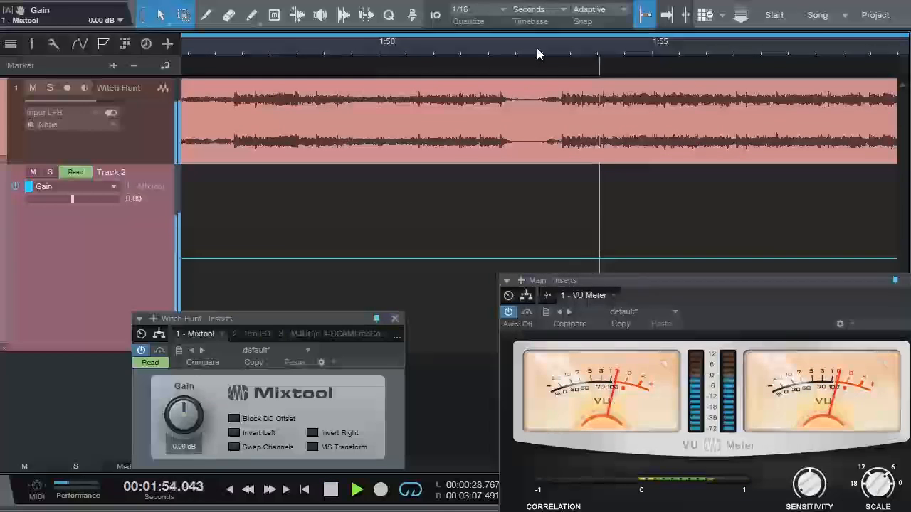
key(space)
drag(590, 47, 551, 61)
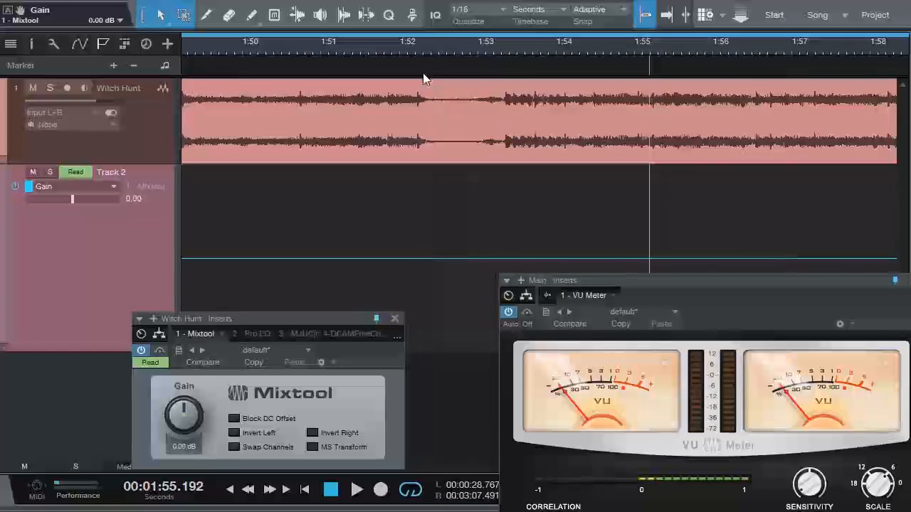
drag(420, 54, 392, 76)
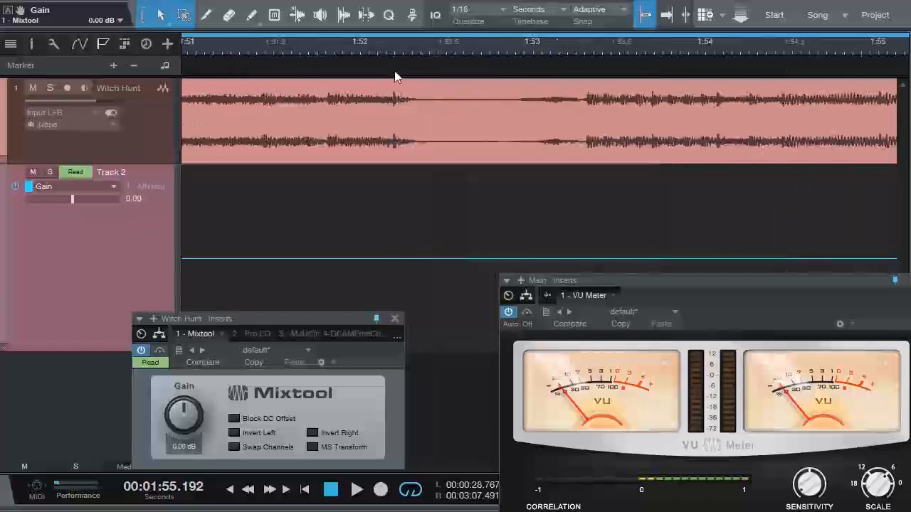
click(414, 259)
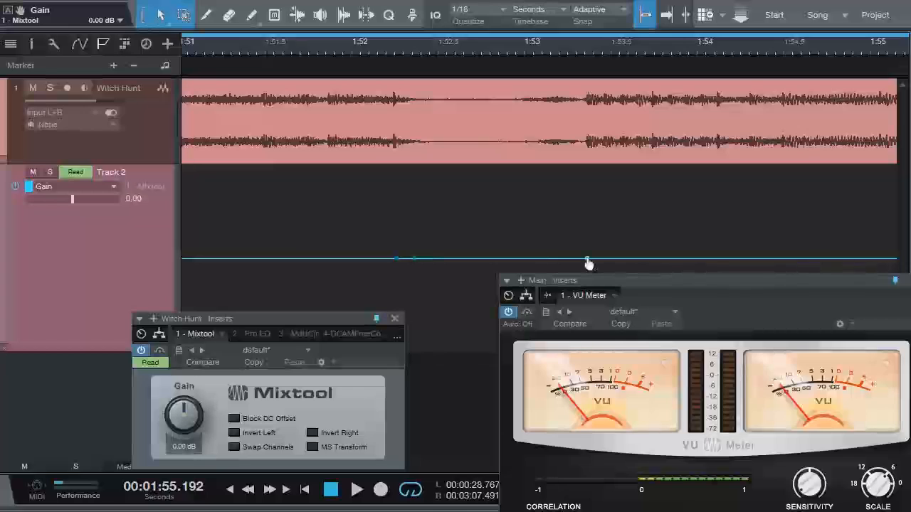
click(717, 260)
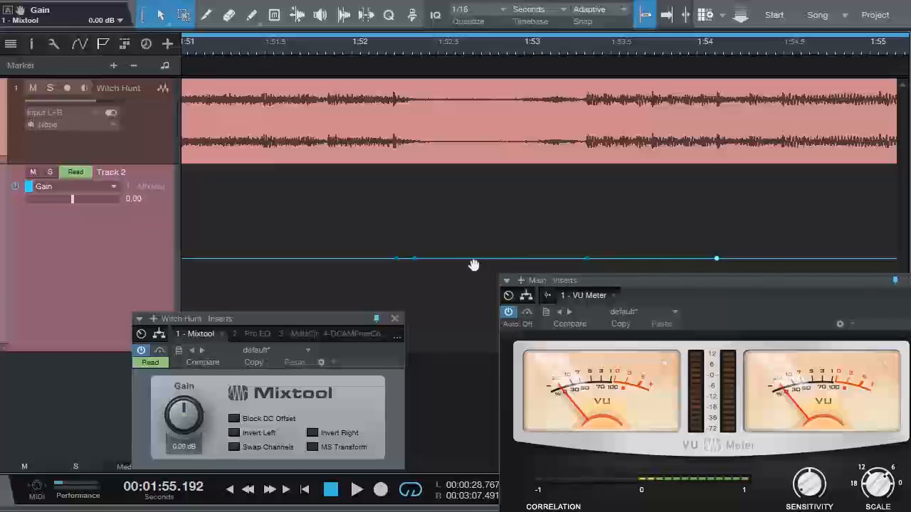
Step: Lower the gain line between the inner pair of new points to -1.71 dB, and play across the dip to check it
mouse_move(472, 263)
mouse_down()
mouse_move(453, 269)
mouse_move(504, 277)
mouse_move(480, 280)
mouse_move(478, 270)
mouse_up()
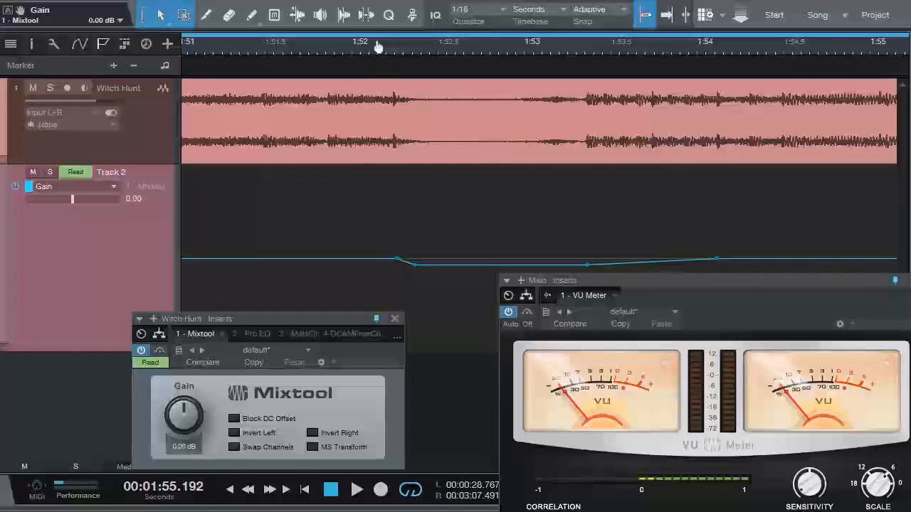
drag(378, 46, 367, 29)
click(303, 45)
key(space)
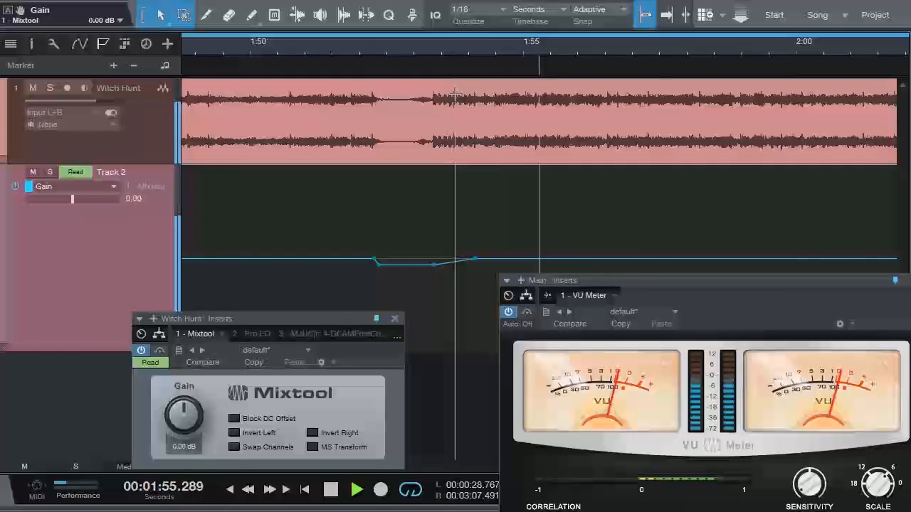
key(space)
Step: Remove the two gain points at about 1:52.2 and 1:52.3, and lower the point at about 1:30.7 to -1.71 dB
drag(427, 56, 580, 23)
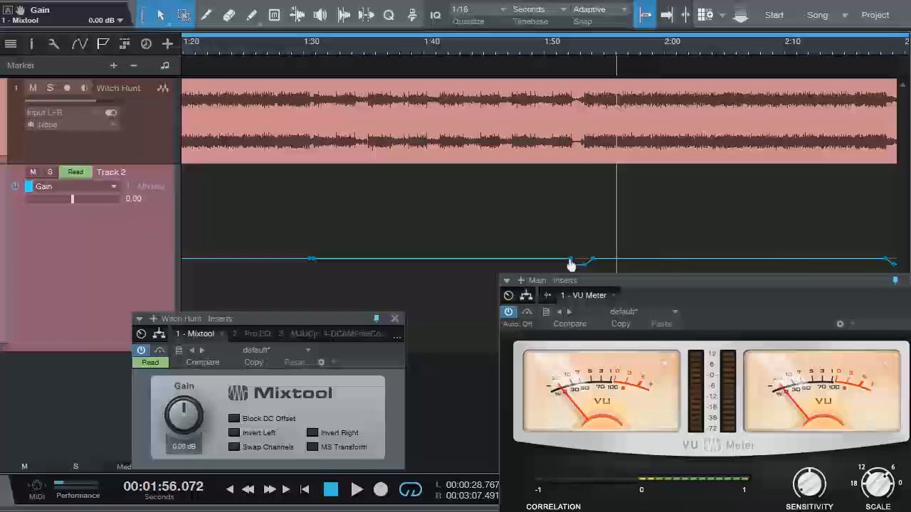
drag(571, 262, 563, 277)
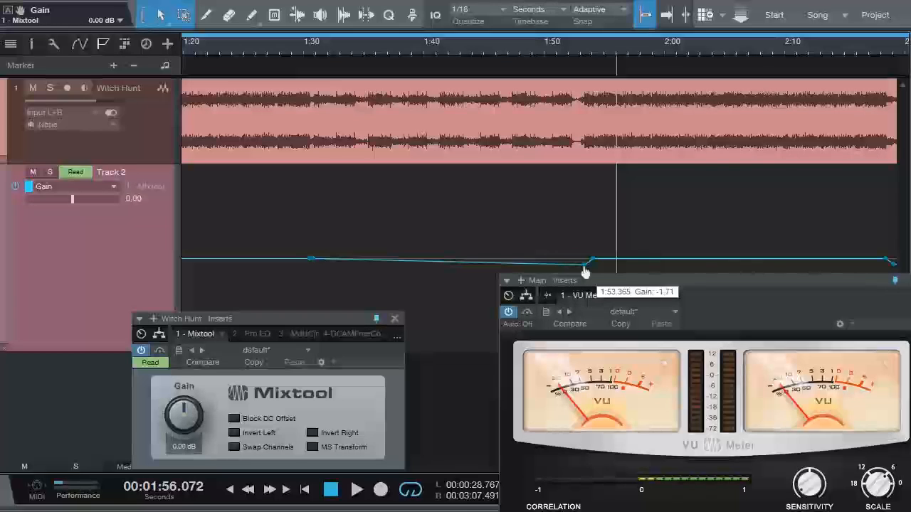
drag(311, 50, 359, 117)
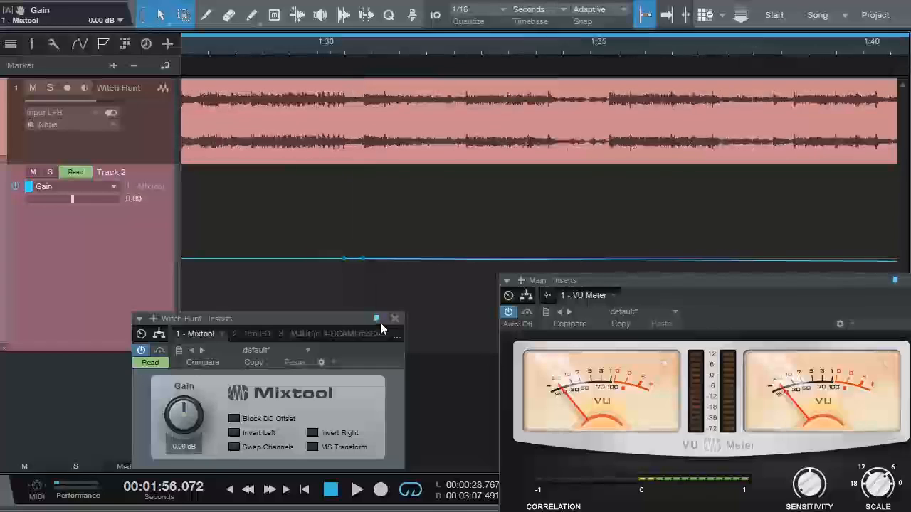
mouse_move(365, 264)
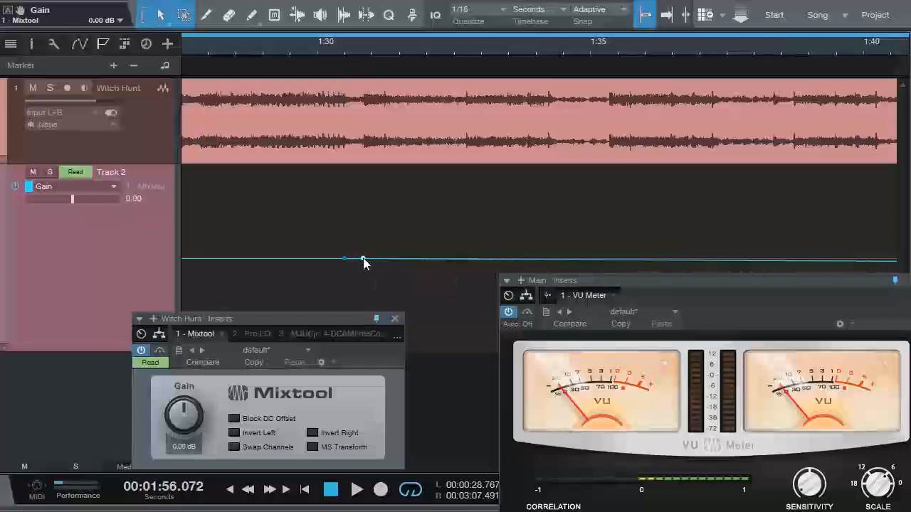
drag(363, 260, 363, 264)
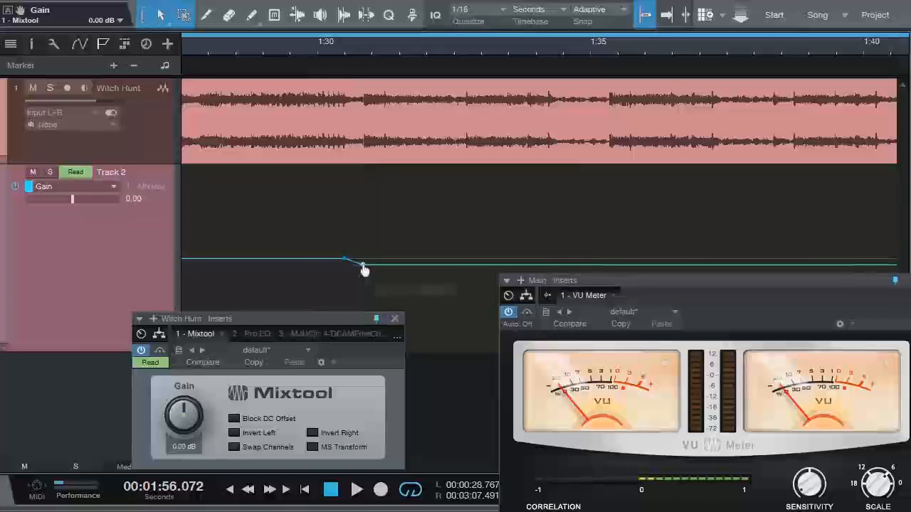
Step: Play the long gain dip from about 1:26 to compare levels on the VU meter
drag(452, 55, 388, 10)
click(355, 45)
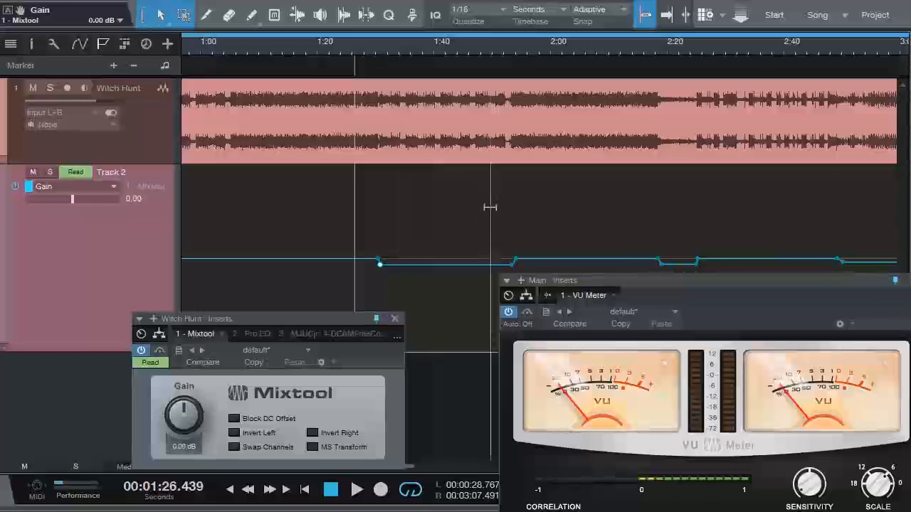
key(space)
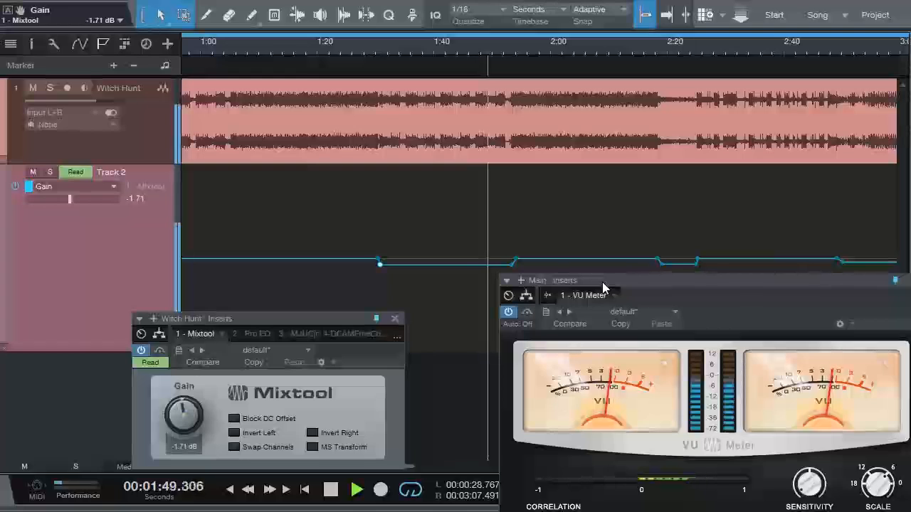
Step: Reduce the Witch Hunt track's height, stop playback, and make the gain automation track taller
drag(147, 164, 148, 141)
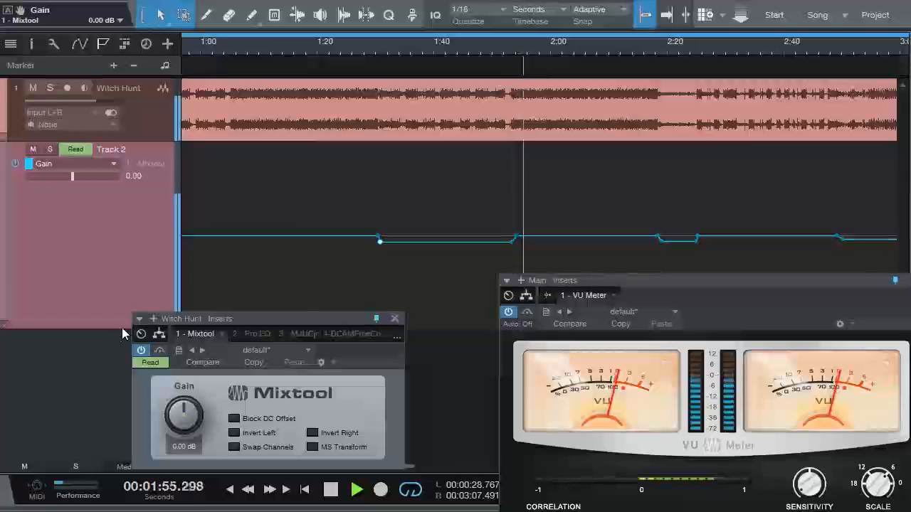
key(space)
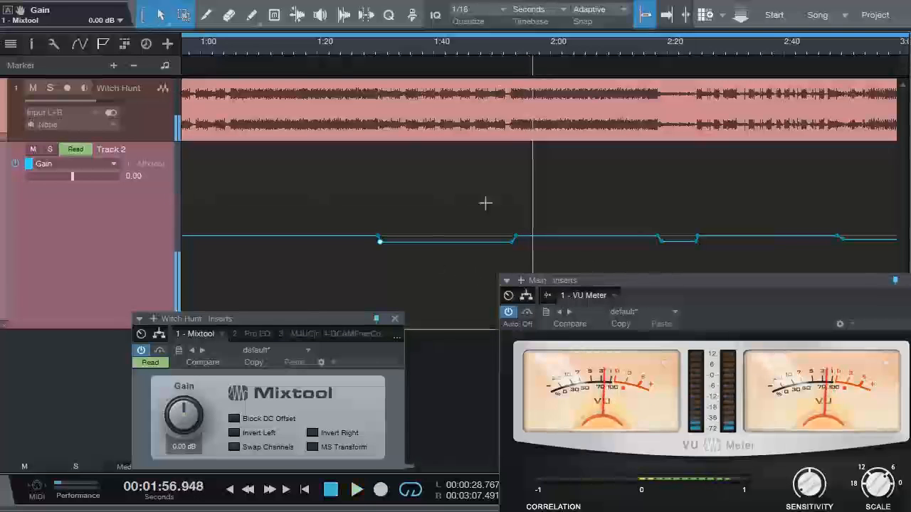
scroll(511, 77, up, 5)
drag(511, 77, 518, 73)
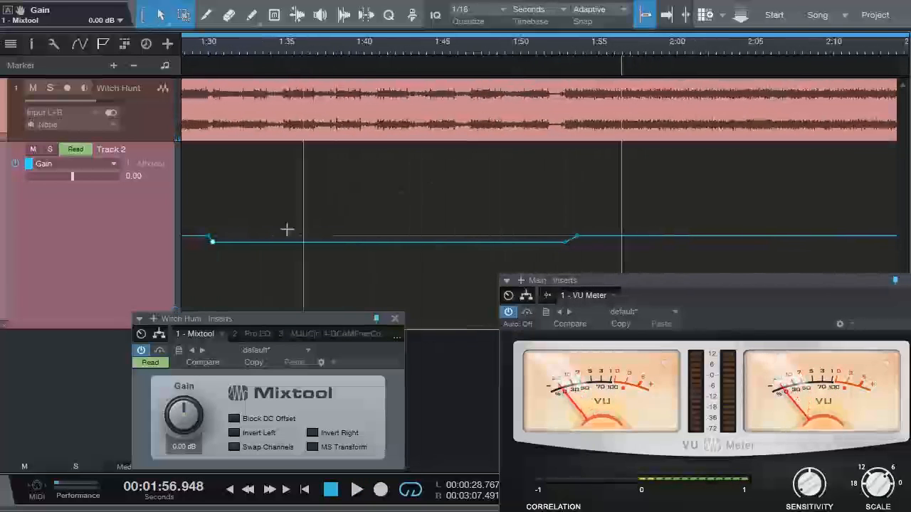
drag(101, 331, 98, 376)
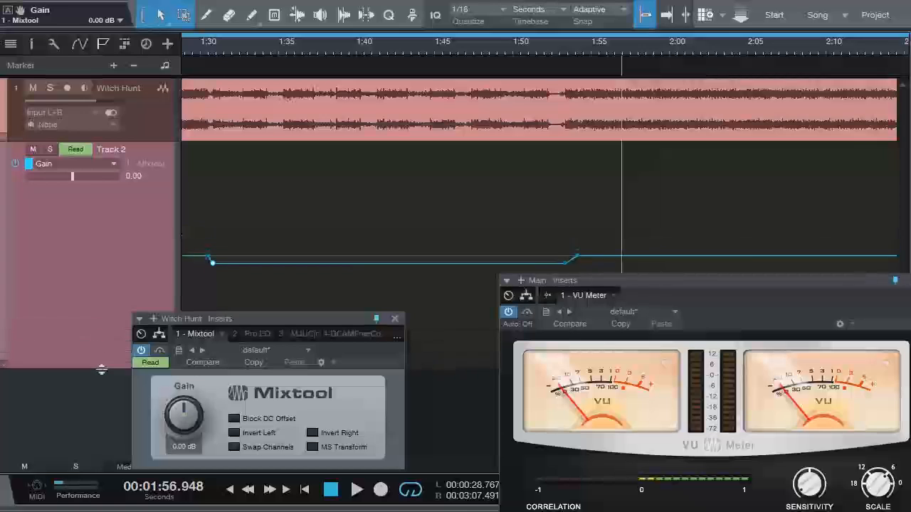
Step: Set the gain value of the long dip's two inner points, at about 1:30.7 and 1:53.4, to -1.3 dB
right_click(213, 265)
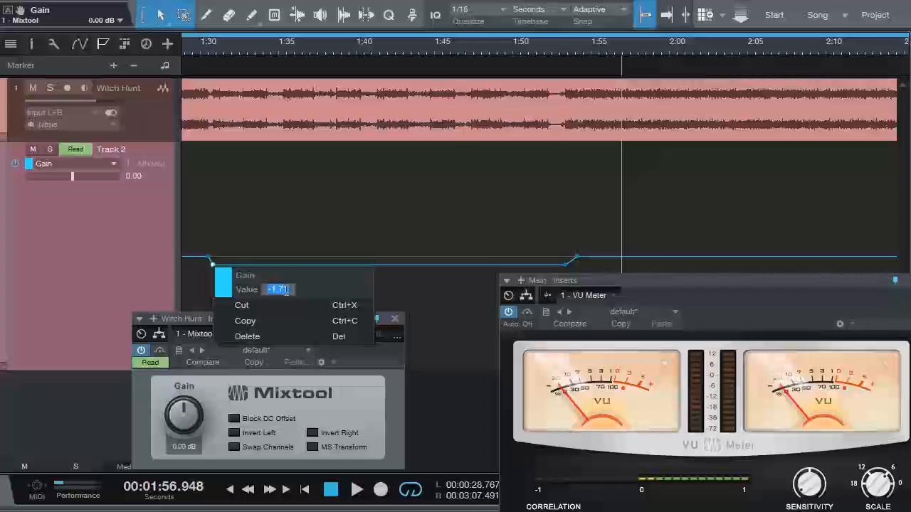
text(-1)
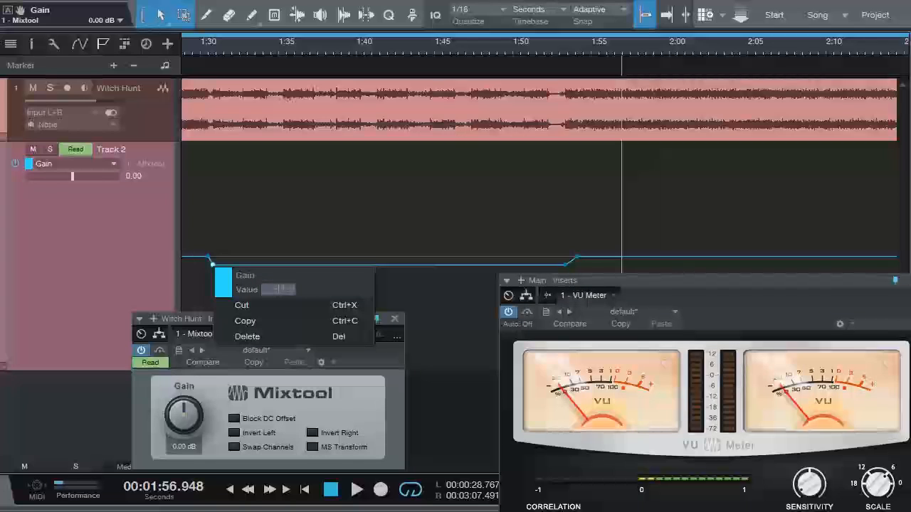
key(Return)
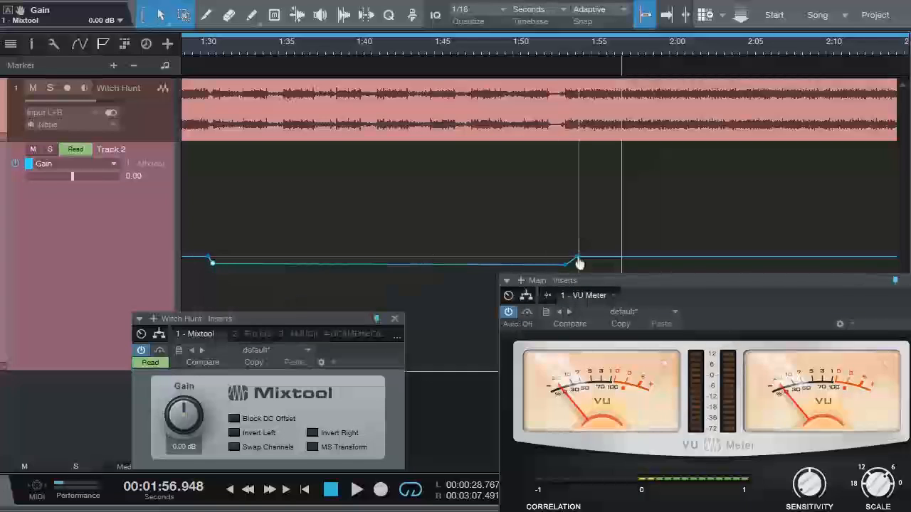
mouse_move(570, 268)
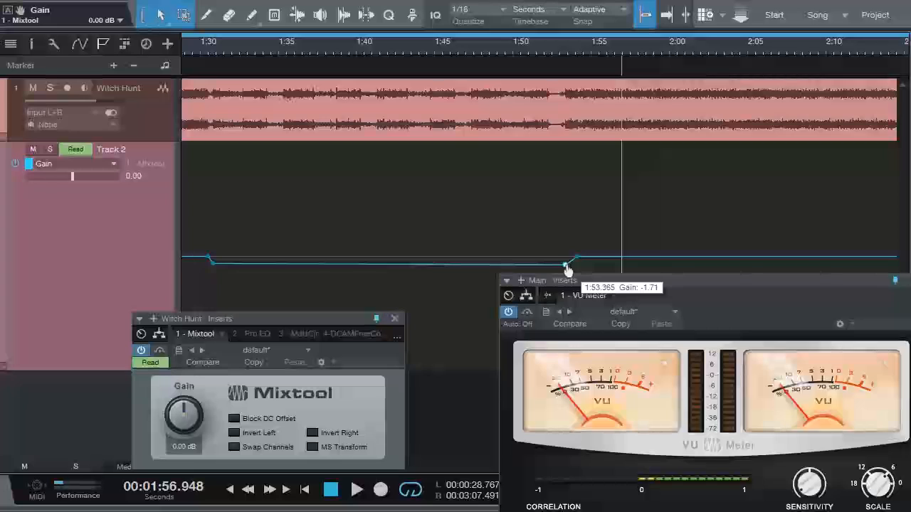
right_click(567, 269)
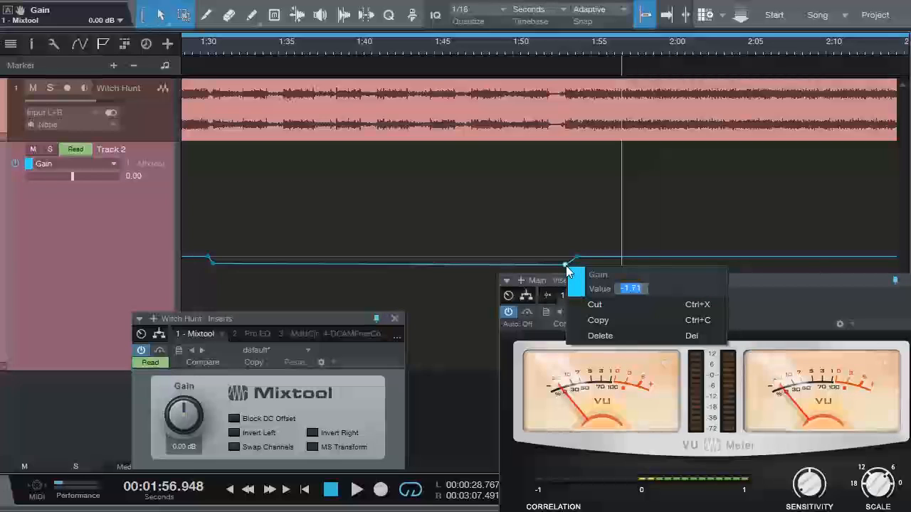
key(BackSpace)
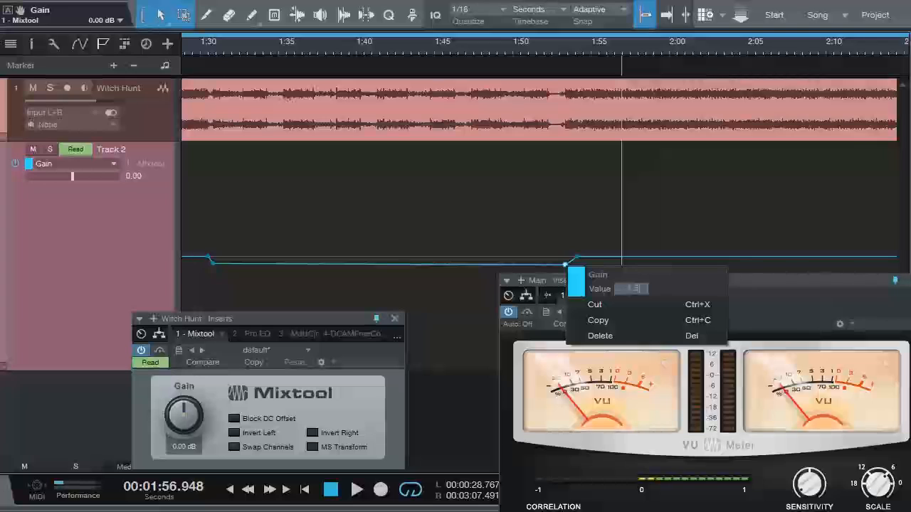
text(-1.3)
key(Return)
Step: Play the passage from about 0:40 and add gain automation points at about 0:43.1 and 0:42.5, keeping both at 0 dB
drag(441, 51, 559, 26)
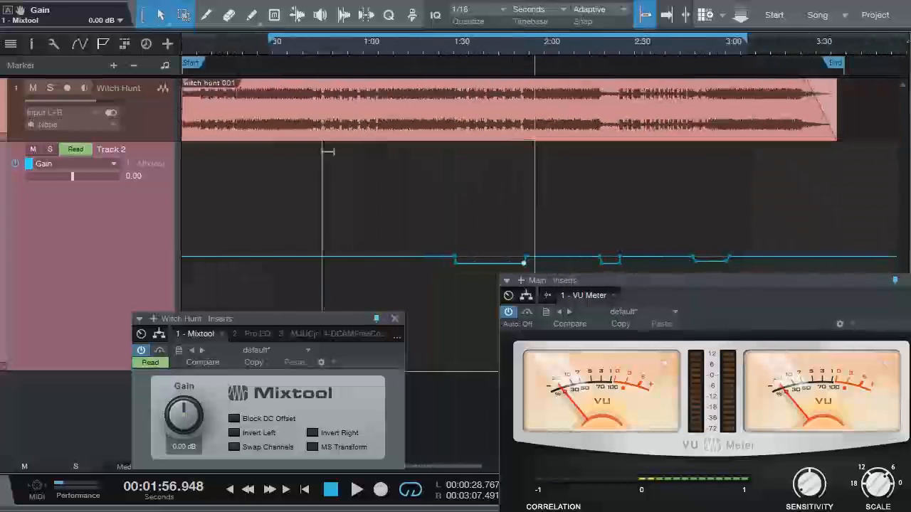
drag(395, 46, 531, 80)
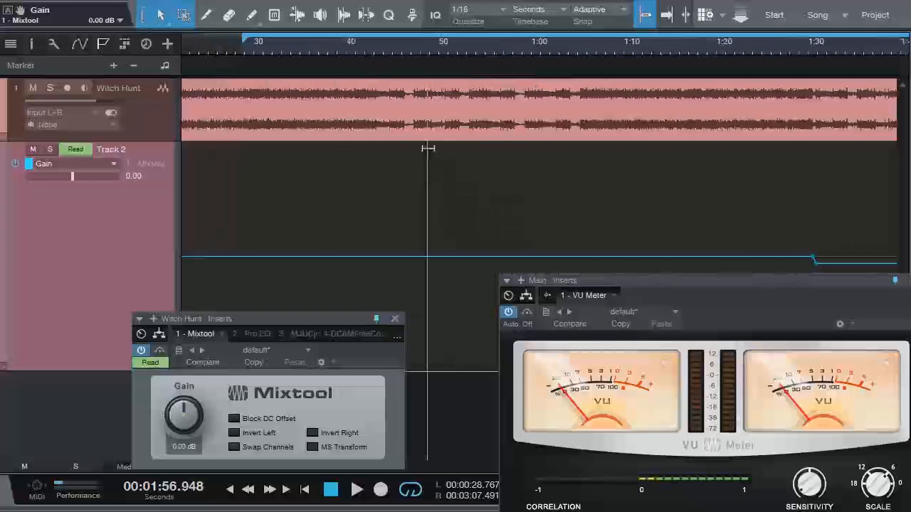
click(345, 46)
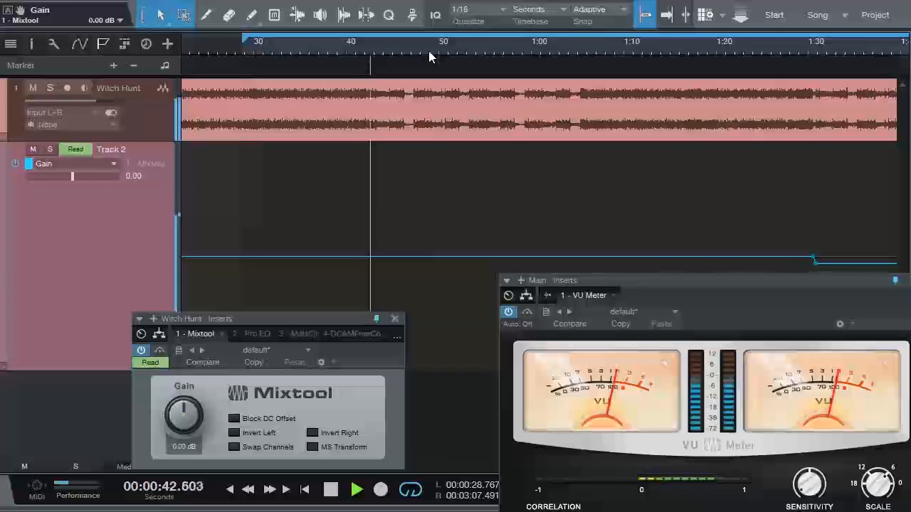
drag(374, 46, 397, 95)
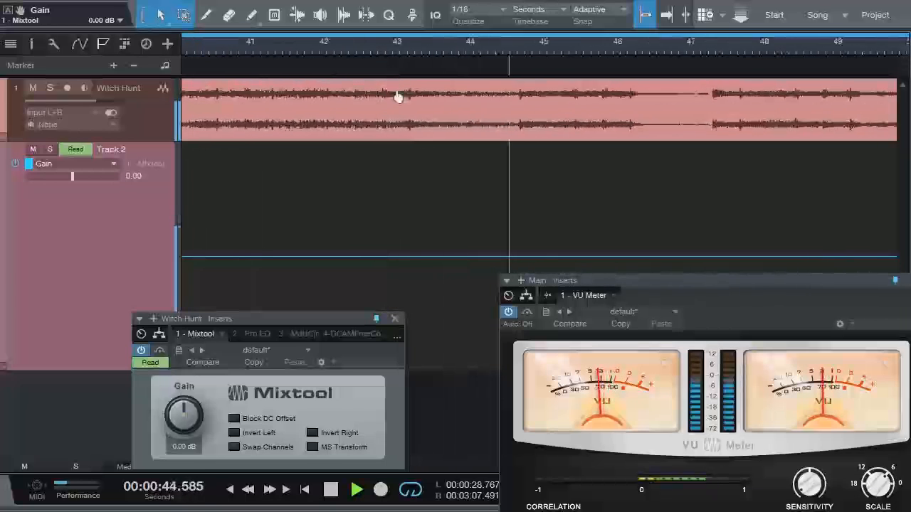
click(310, 50)
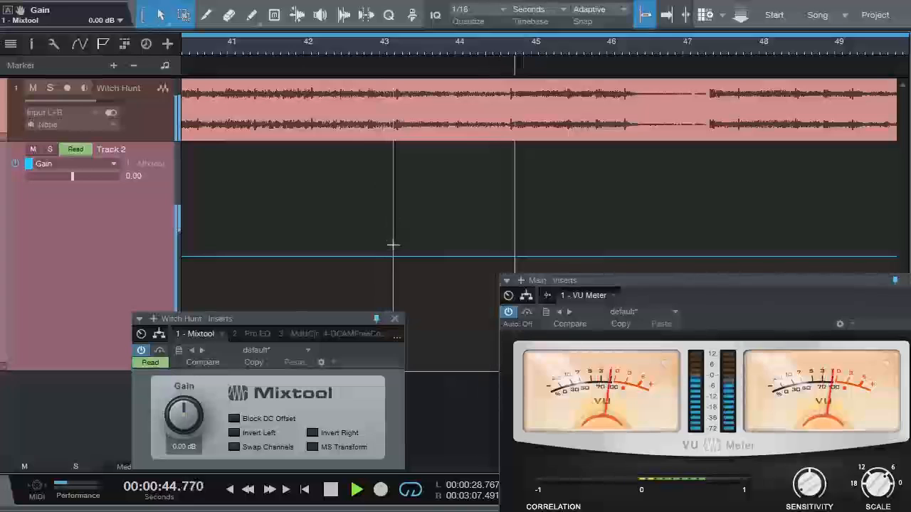
click(394, 257)
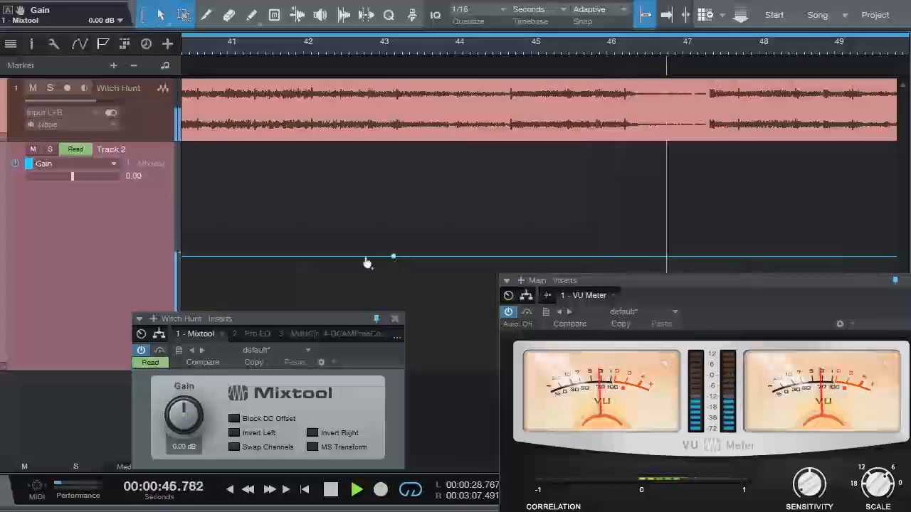
click(206, 53)
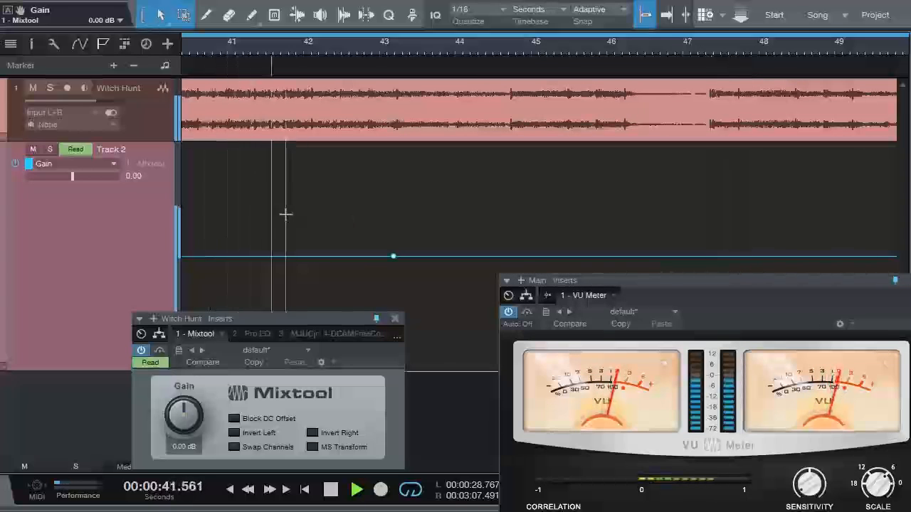
click(345, 259)
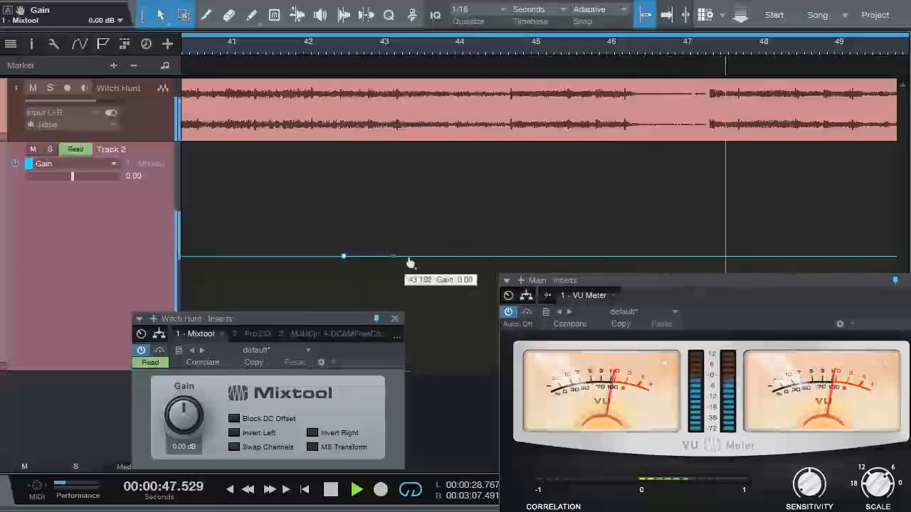
Step: Add two gain automation points at 0 dB where the louder section returns, at about 1:05.3 and 1:06.2
drag(583, 47, 388, 13)
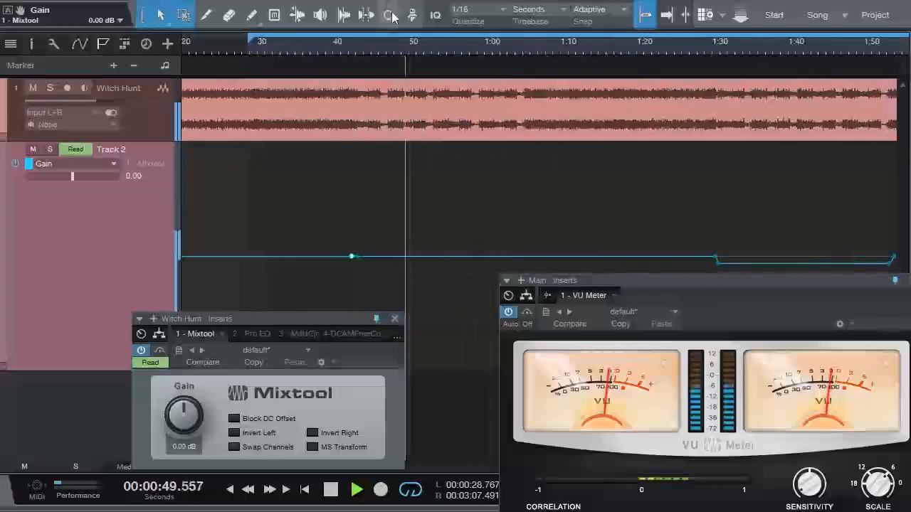
drag(532, 53, 548, 64)
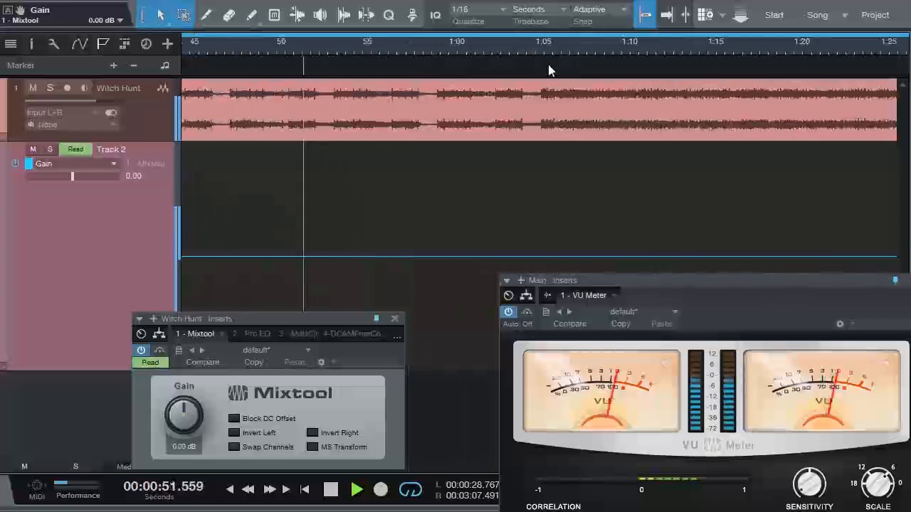
click(513, 56)
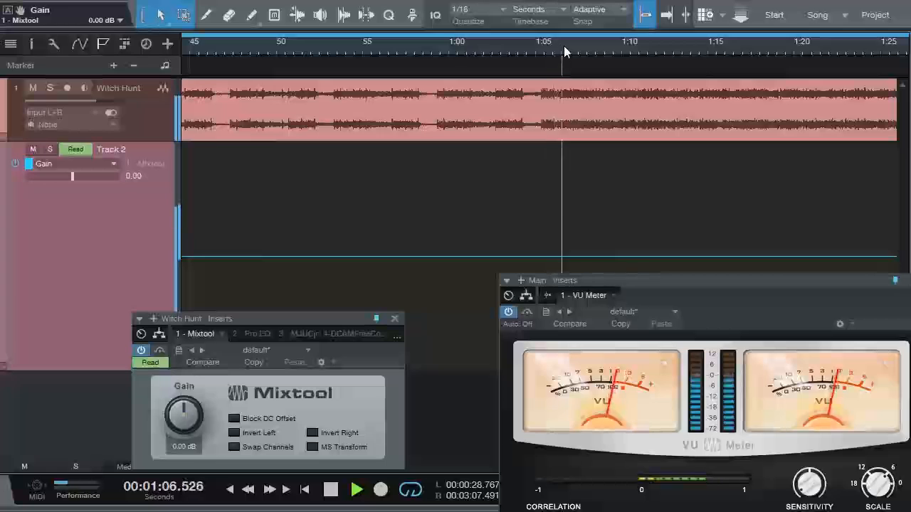
drag(569, 43, 594, 90)
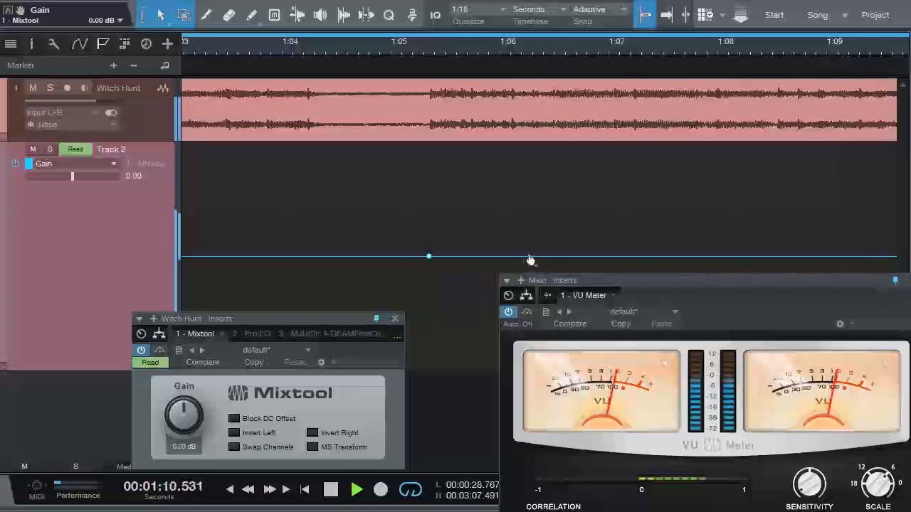
drag(419, 45, 535, 4)
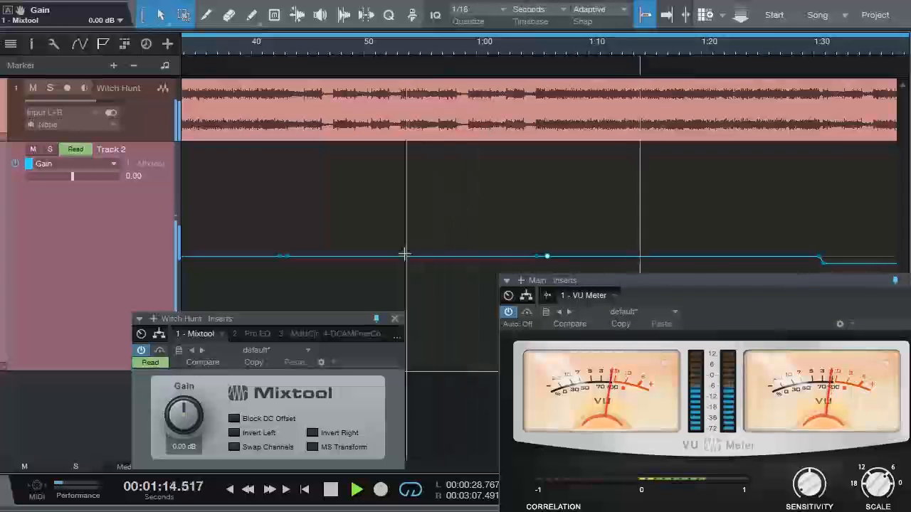
Step: Lower the gain line between the two inner points, and set the points at about 0:43 and 1:05 to -1.5 dB
drag(397, 263, 395, 270)
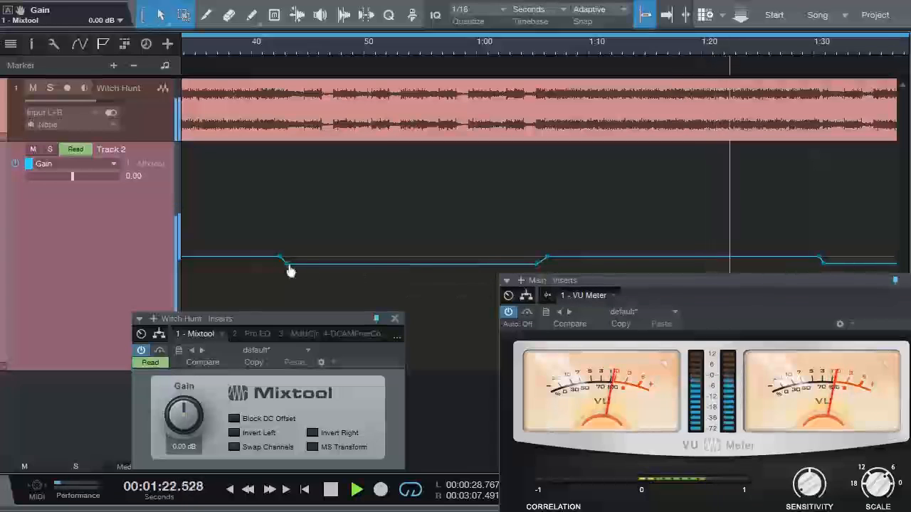
click(200, 50)
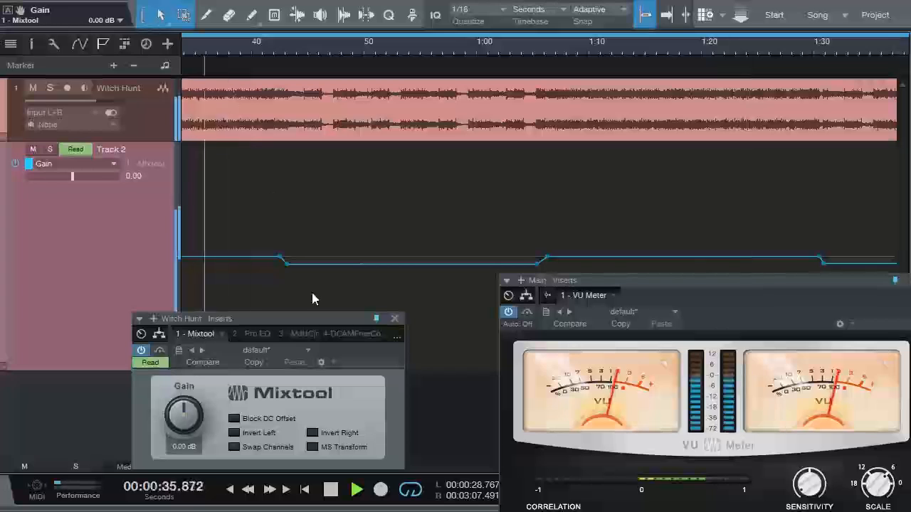
right_click(289, 271)
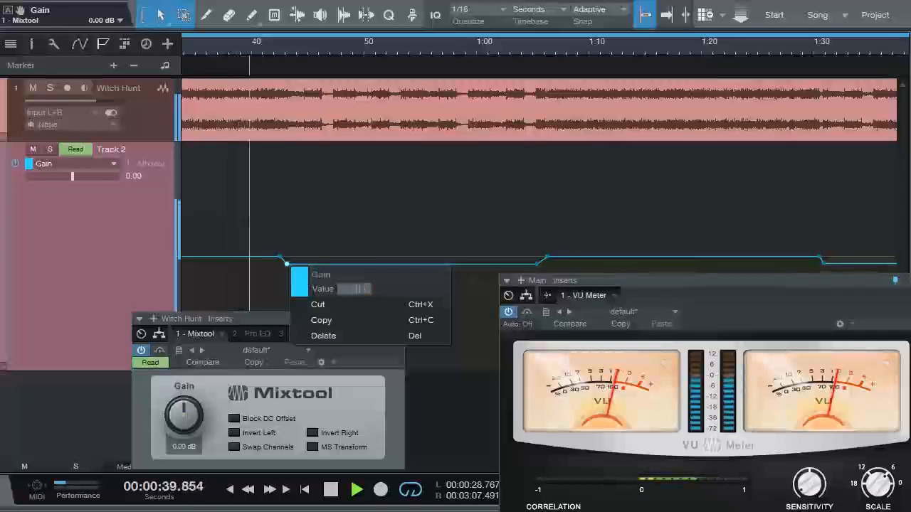
key(Return)
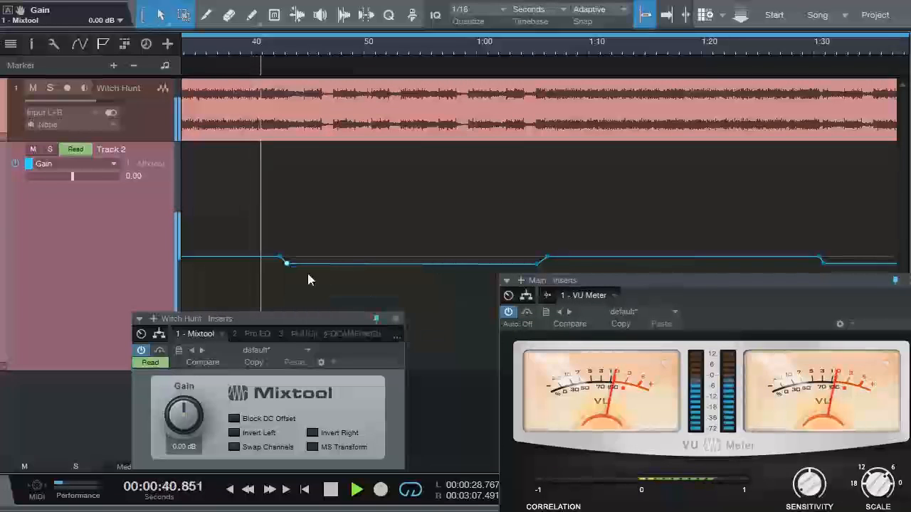
right_click(538, 269)
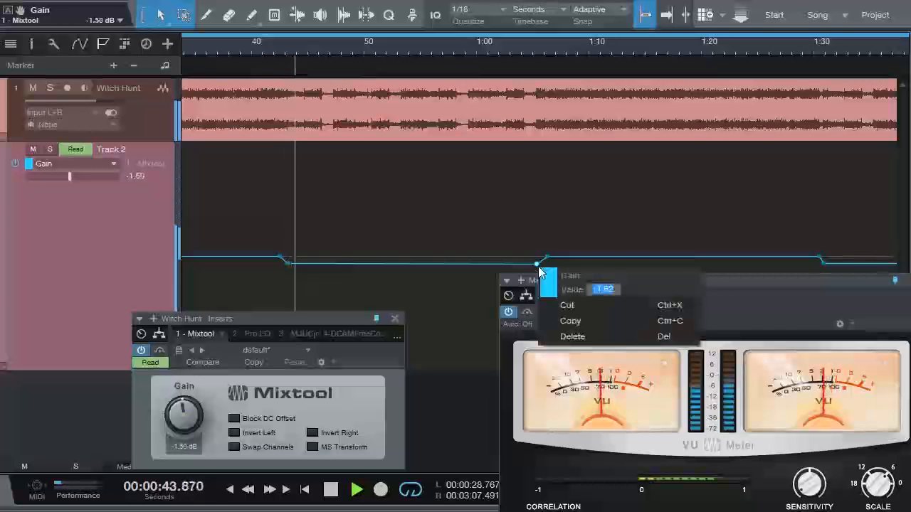
text(-)
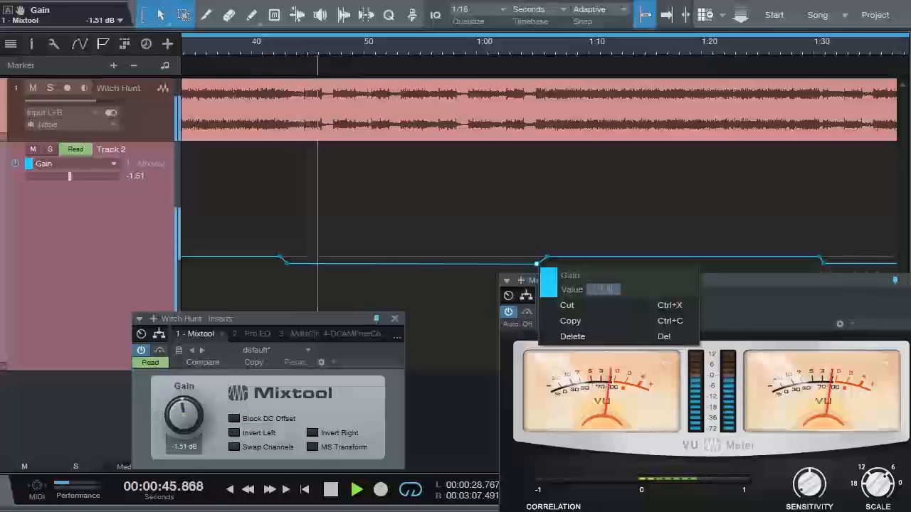
key(Return)
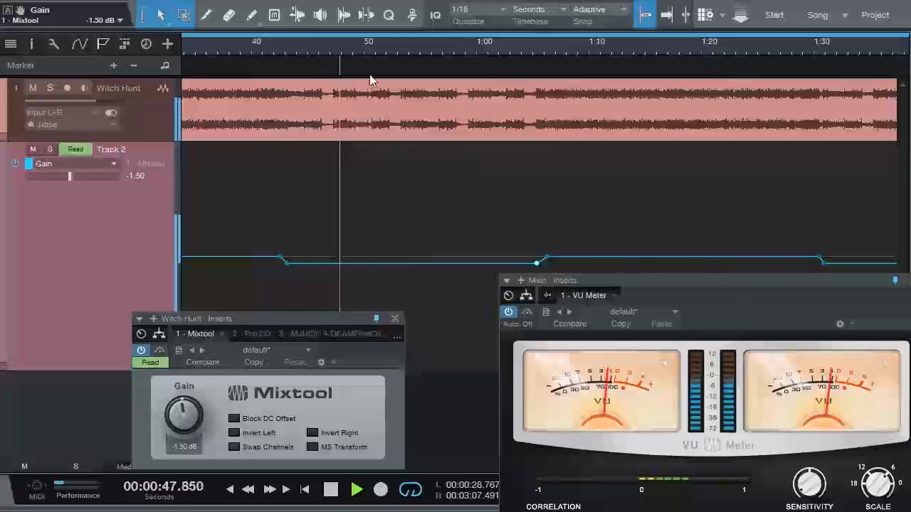
Step: Set the loop range from the song's start to 27.8 seconds and play from near the beginning
drag(368, 51, 537, 27)
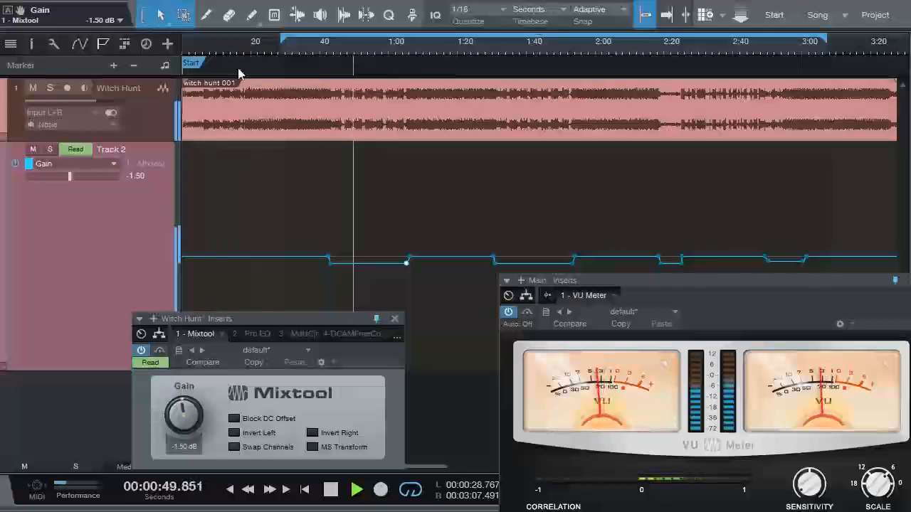
drag(228, 51, 447, 84)
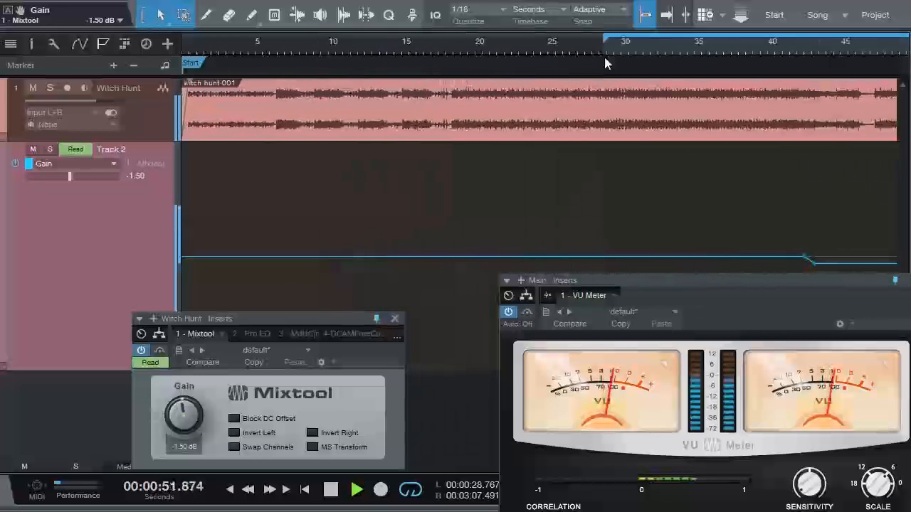
drag(591, 33, 119, 44)
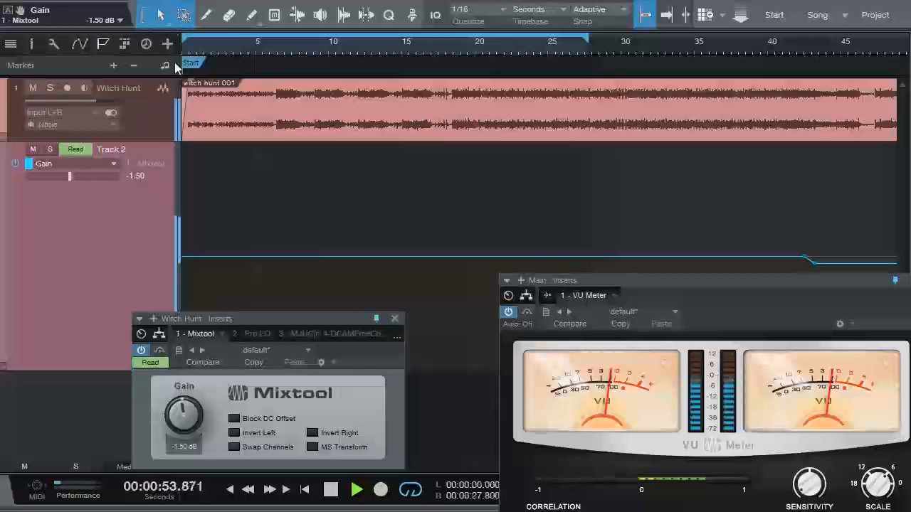
click(198, 51)
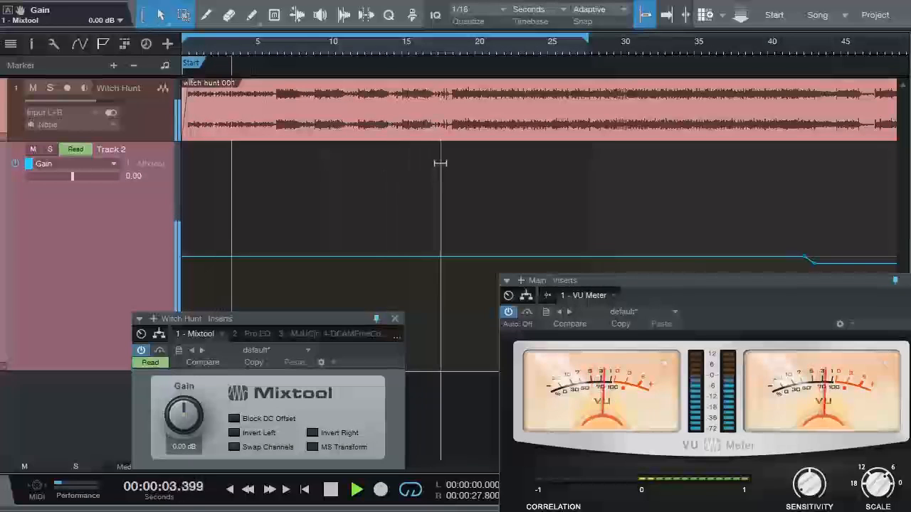
Step: Play the intro and compare its VU meter level with the louder section starting at about 0:18
key(space)
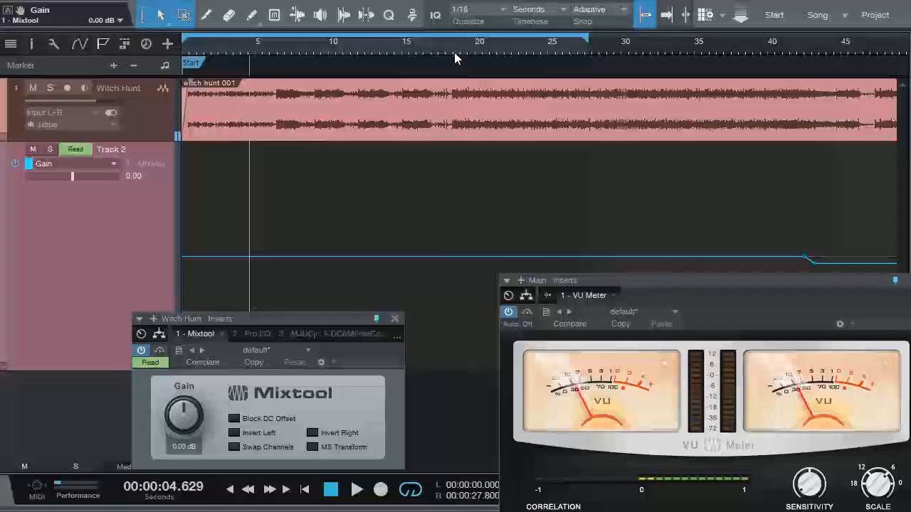
drag(456, 54, 551, 57)
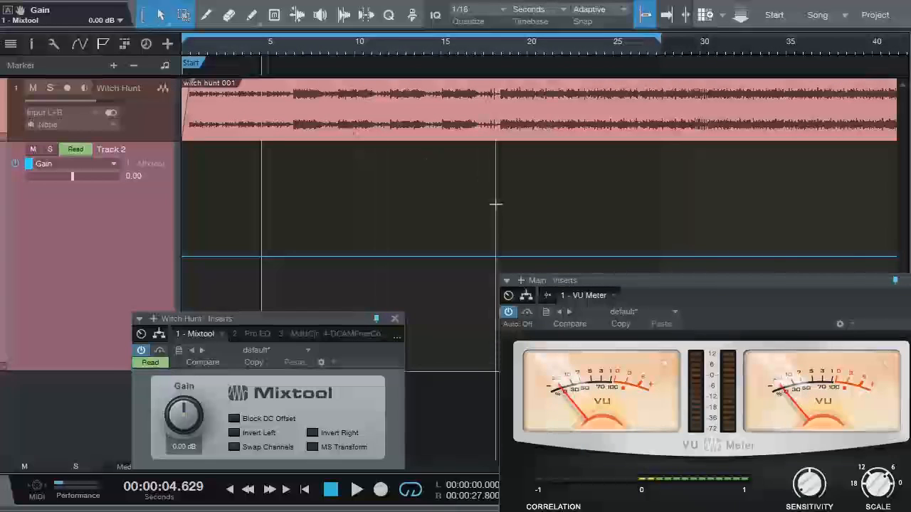
key(space)
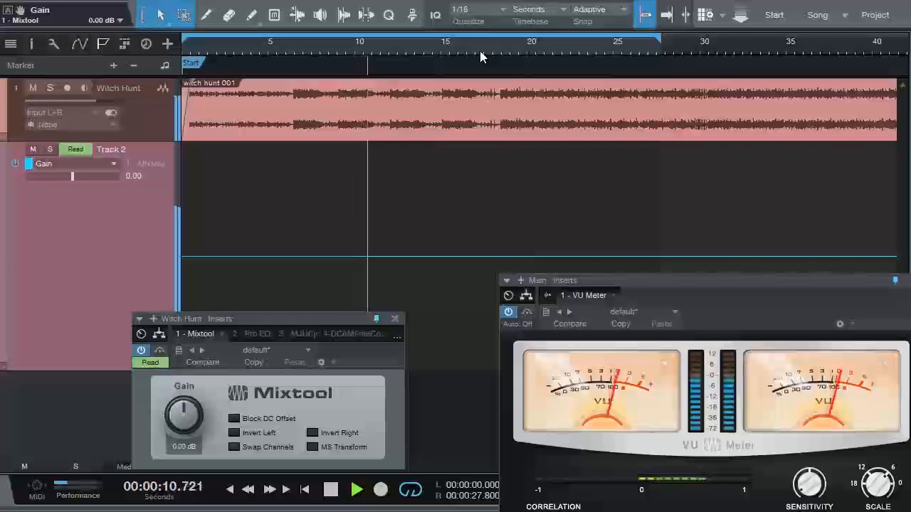
drag(481, 51, 551, 40)
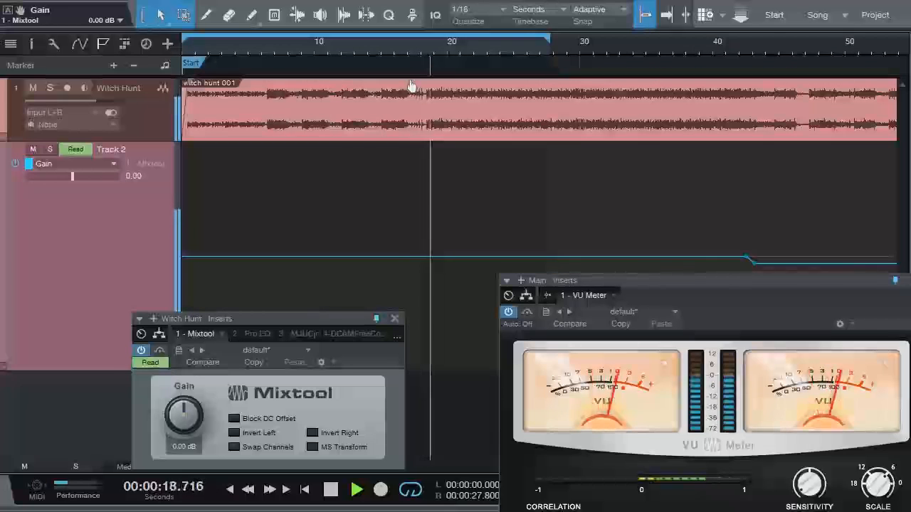
drag(434, 53, 506, 80)
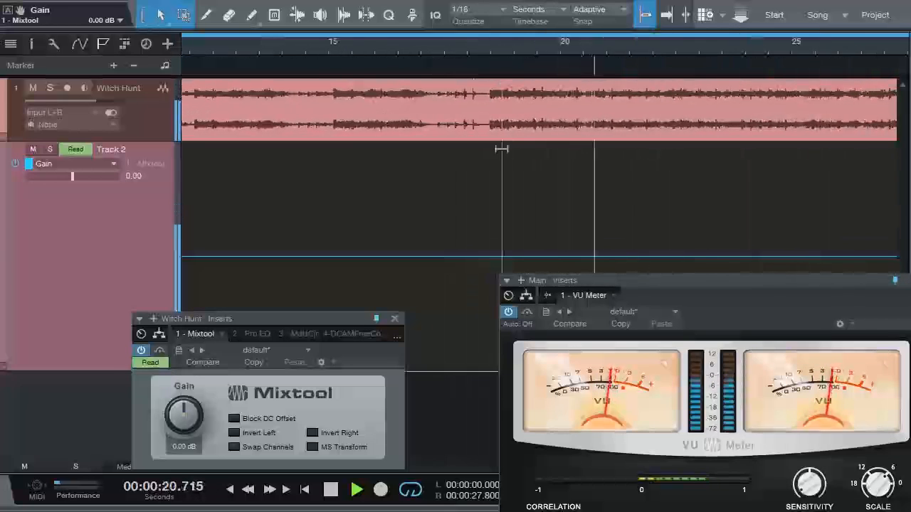
Step: Add a 0 dB gain point where the intro ends at about 0:18.4, and shorten the loop to end at 21.66 seconds
drag(393, 54, 494, 29)
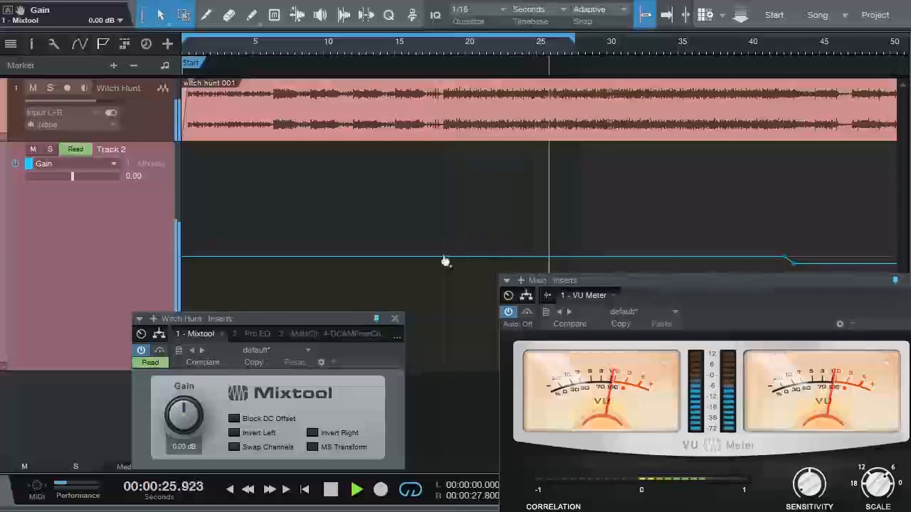
drag(441, 45, 567, 10)
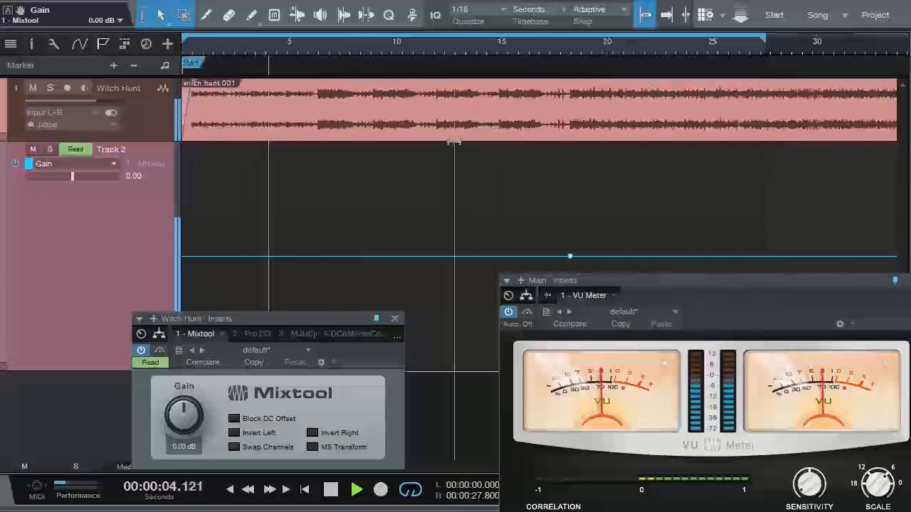
drag(763, 36, 625, 36)
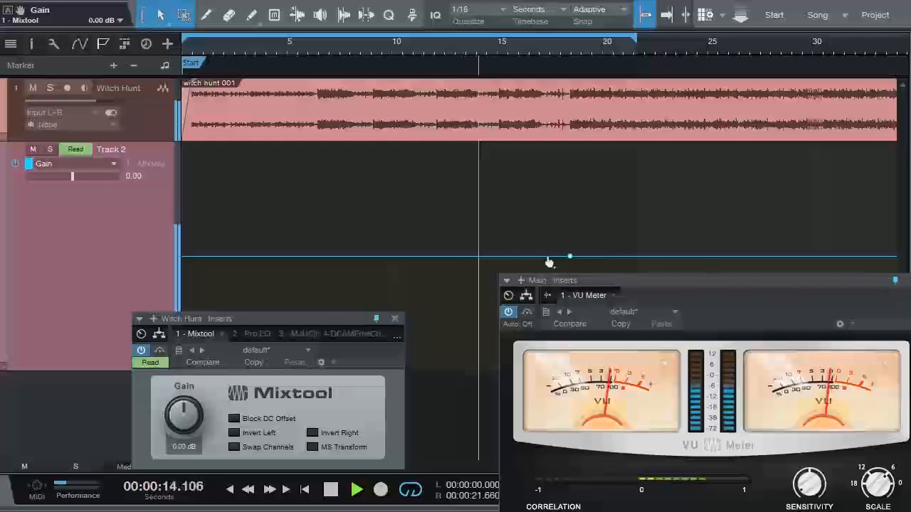
Step: Move the VU Meter window lower and add a second 0 dB gain point at about 0:18.1
drag(561, 279, 557, 366)
drag(578, 55, 546, 77)
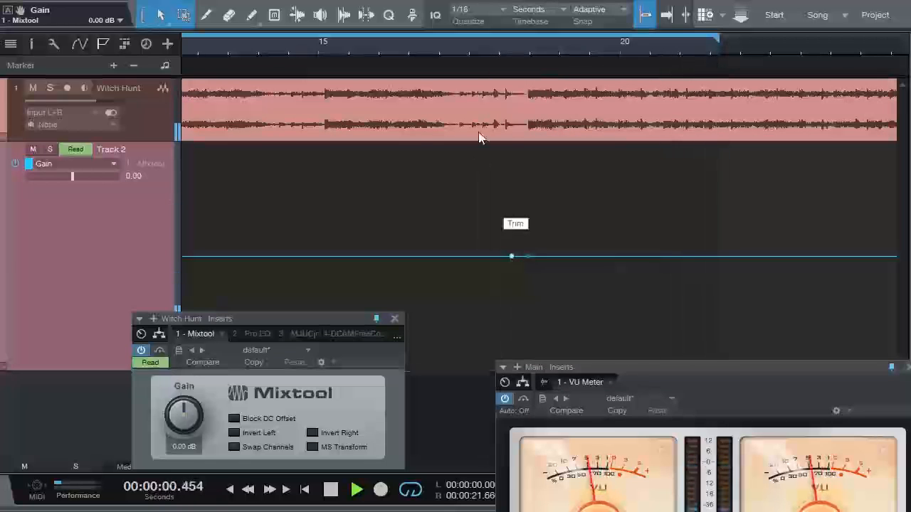
Step: Add two 0 dB gain points at the first level jump in the intro, just before and at about 6.5 seconds
drag(427, 41, 542, 32)
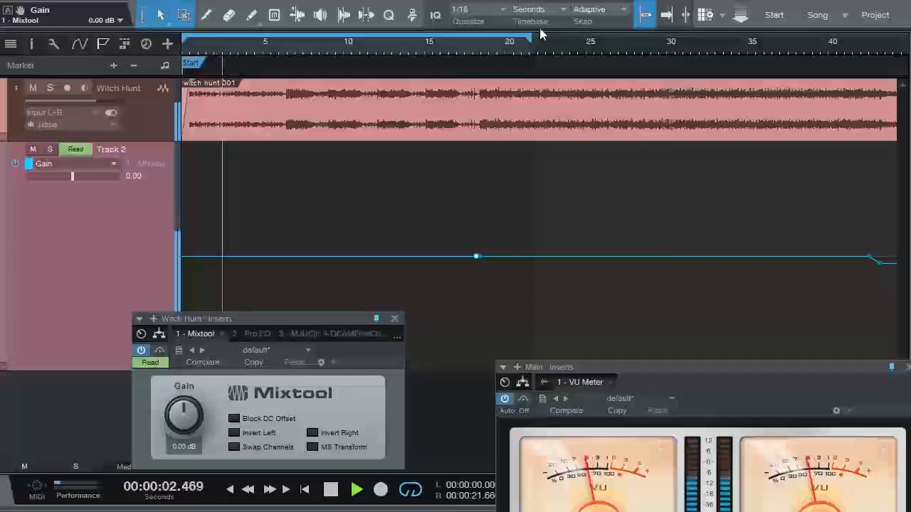
drag(280, 47, 378, 166)
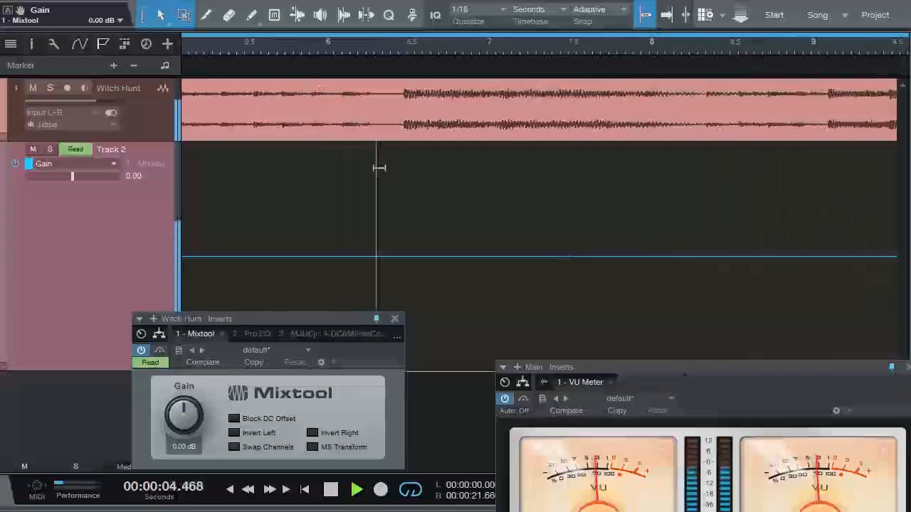
click(403, 257)
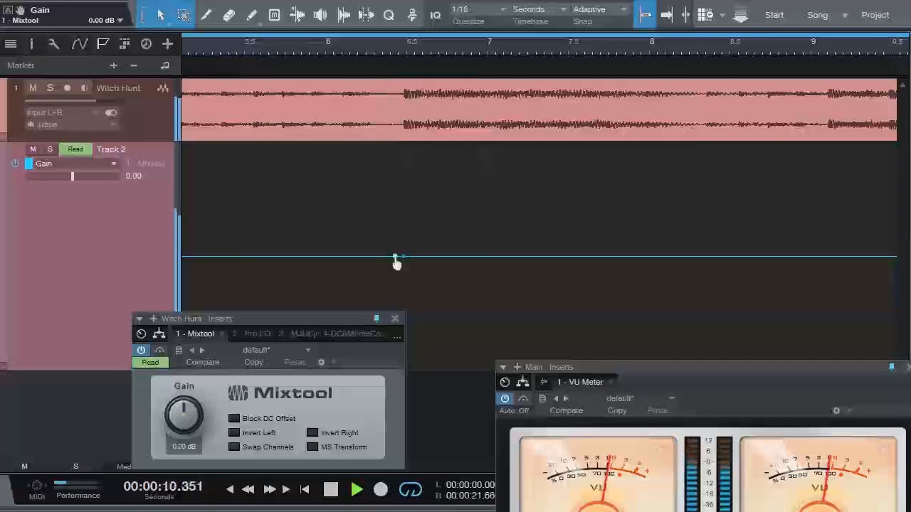
drag(423, 48, 640, 12)
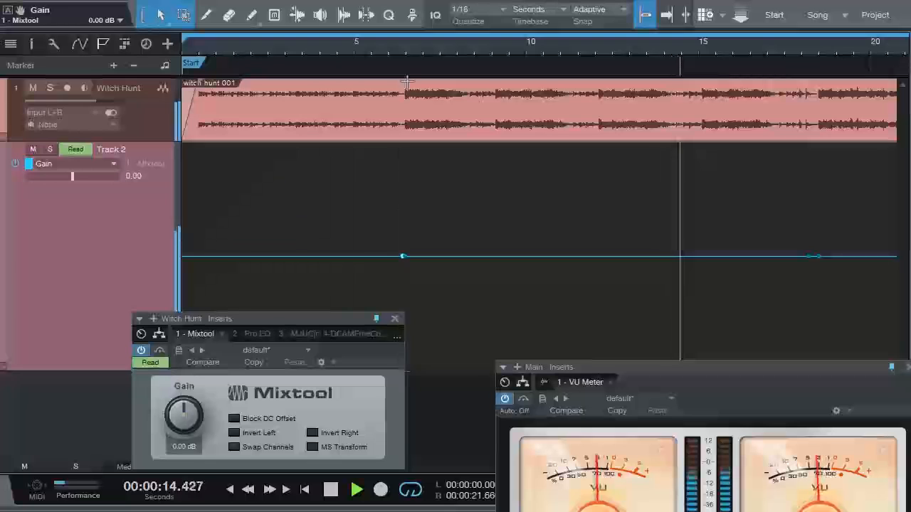
Step: Lower the Mixtool gain to -2.55 dB before the 6.5-second jump and to -0.85 dB from there to about 18 seconds
drag(391, 55, 585, 277)
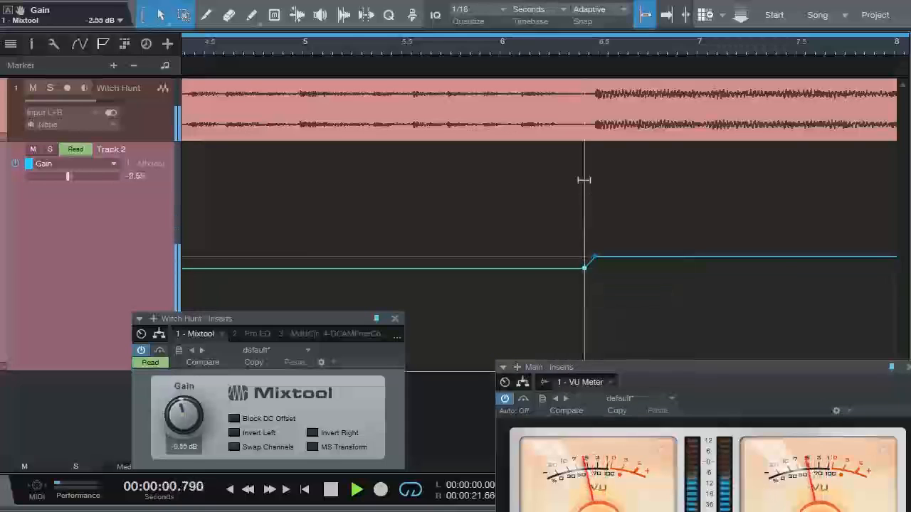
drag(608, 50, 545, 17)
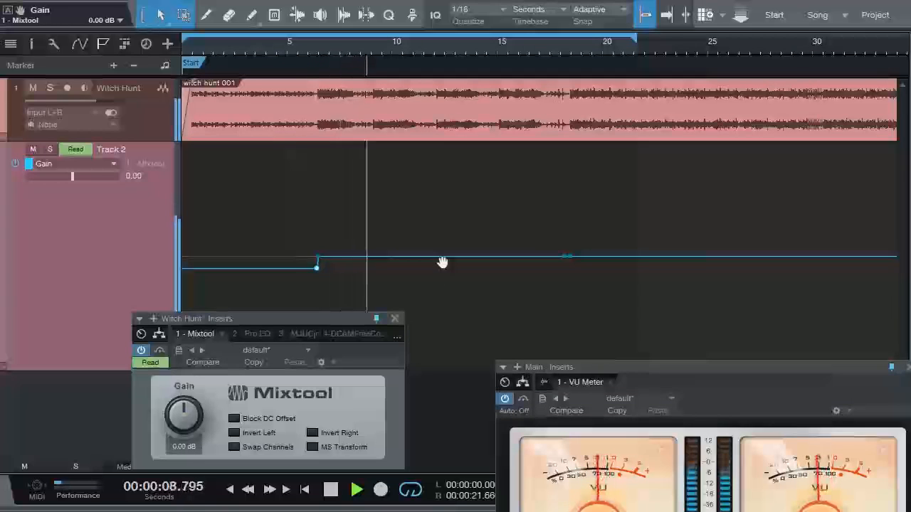
drag(442, 264, 442, 266)
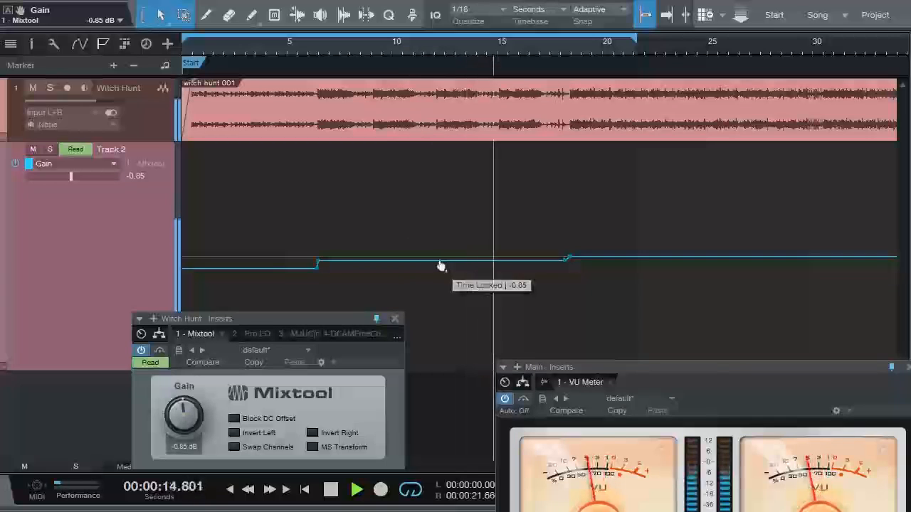
drag(433, 49, 445, 39)
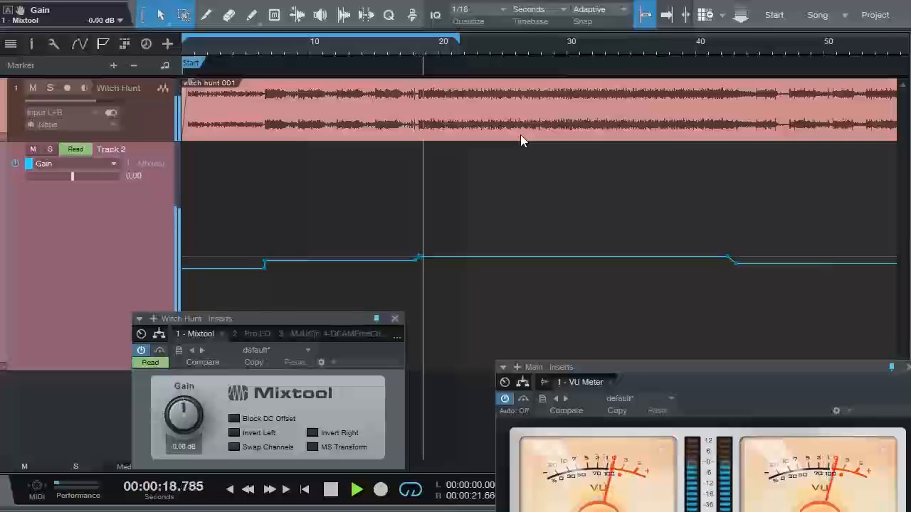
Step: Extend the loop range to end at about 26.02 seconds, and switch looping off so playback continues through the song
drag(468, 51, 731, 57)
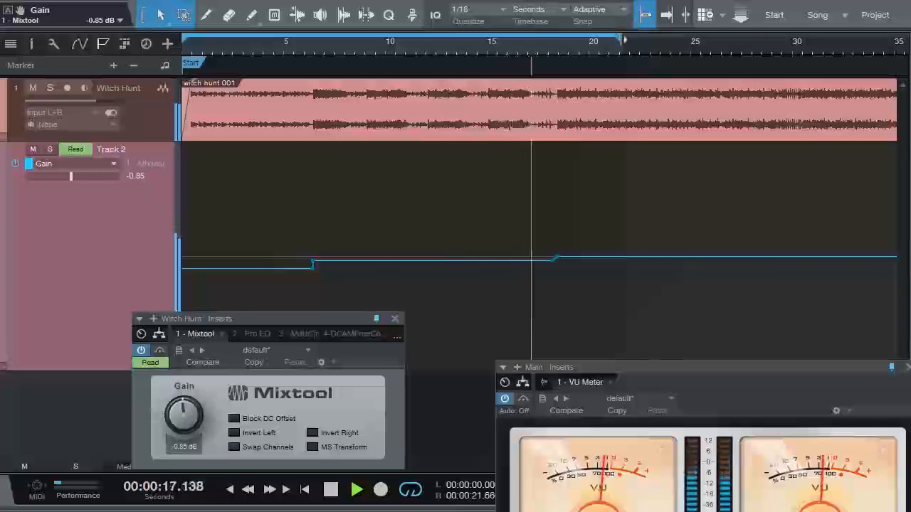
drag(625, 36, 710, 40)
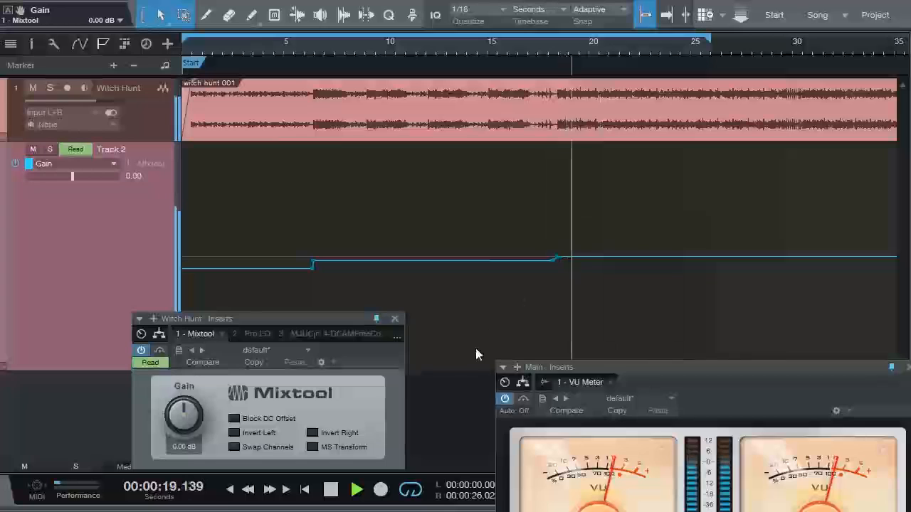
click(415, 489)
Step: Lower the gain dip slightly further in the quiet break between about 2:19 and 2:25, and stop playback
drag(562, 50, 584, 10)
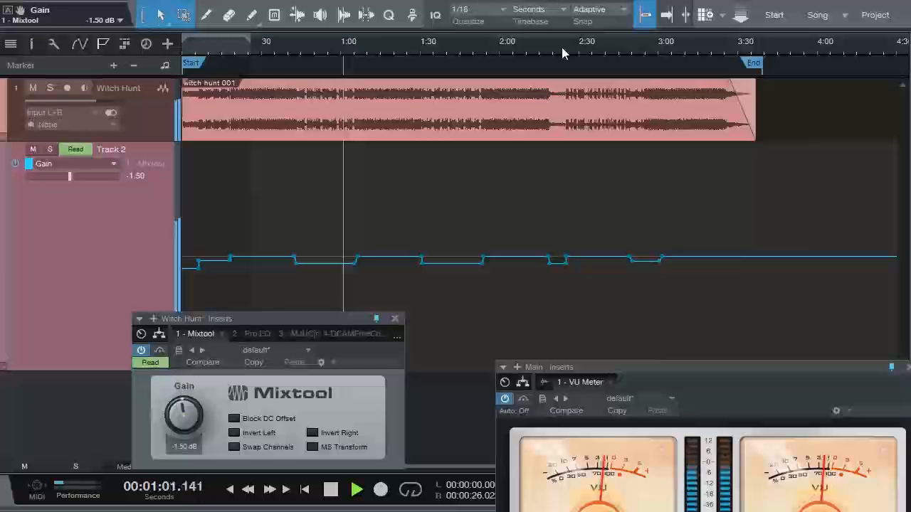
drag(562, 48, 546, 106)
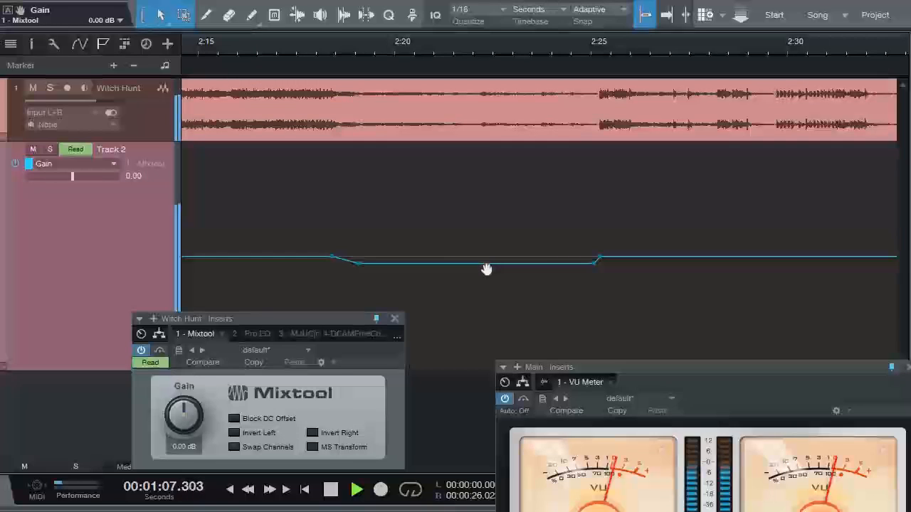
drag(486, 270, 485, 268)
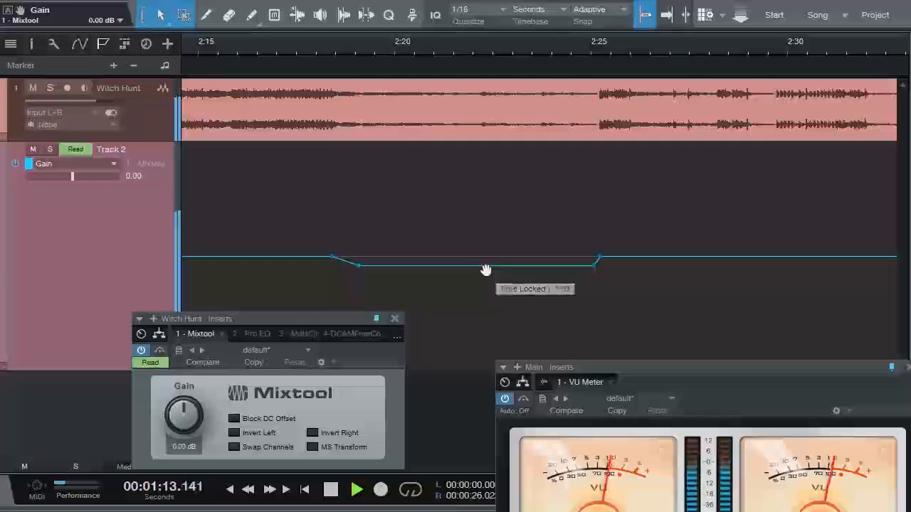
drag(471, 49, 543, 6)
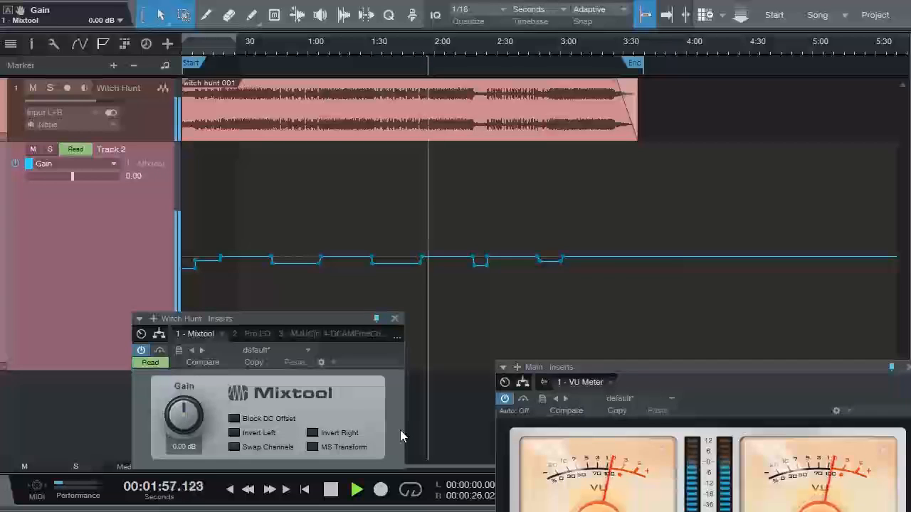
click(331, 490)
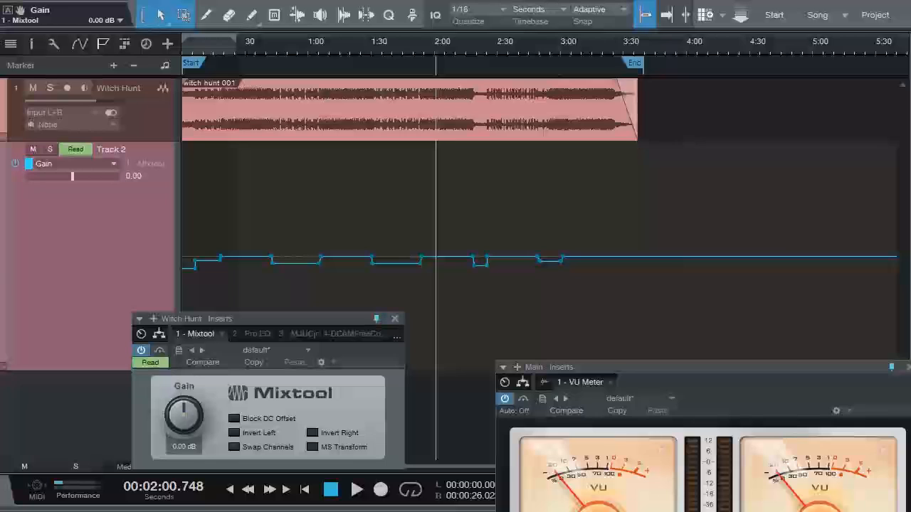
Step: Examine the program's editing, automation and audio options, including the dithering setting for playback and export
click(293, 168)
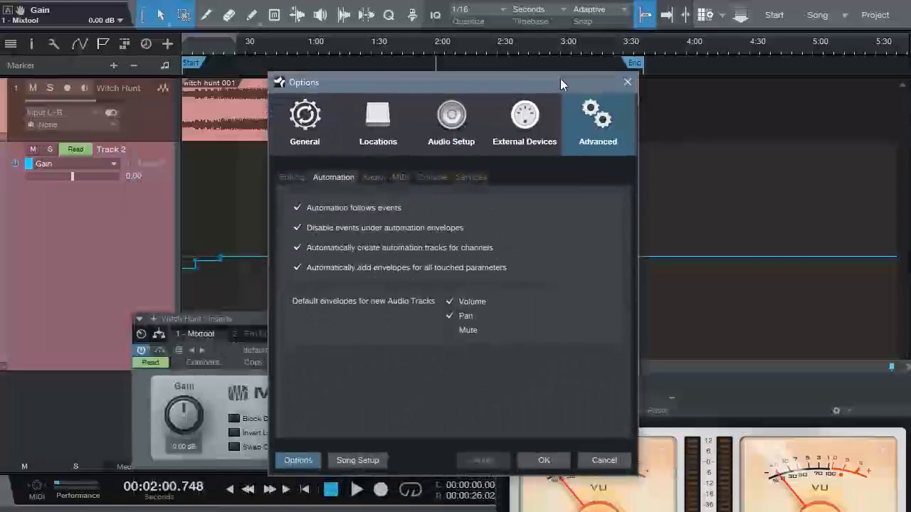
click(297, 172)
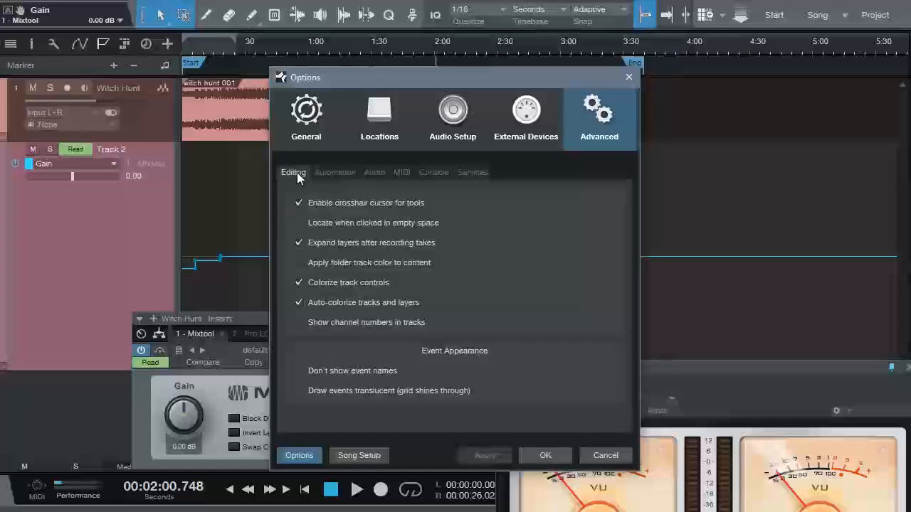
click(325, 172)
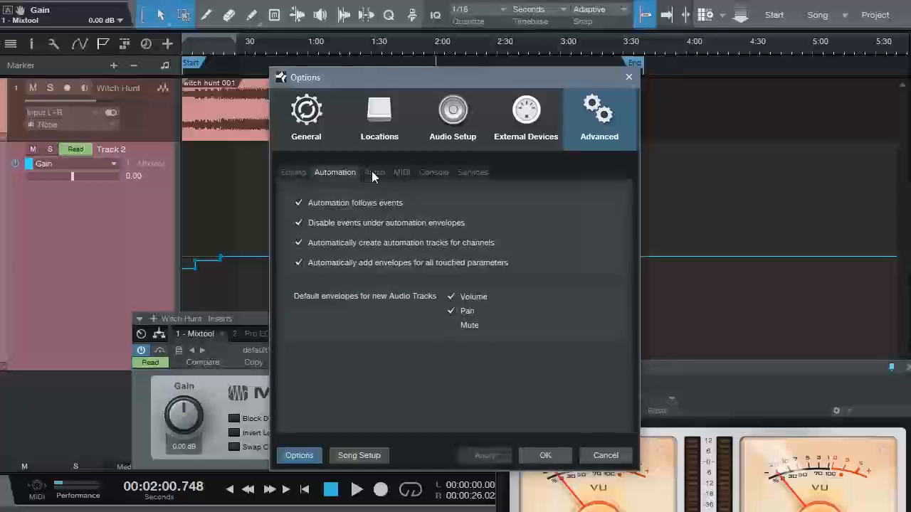
click(454, 128)
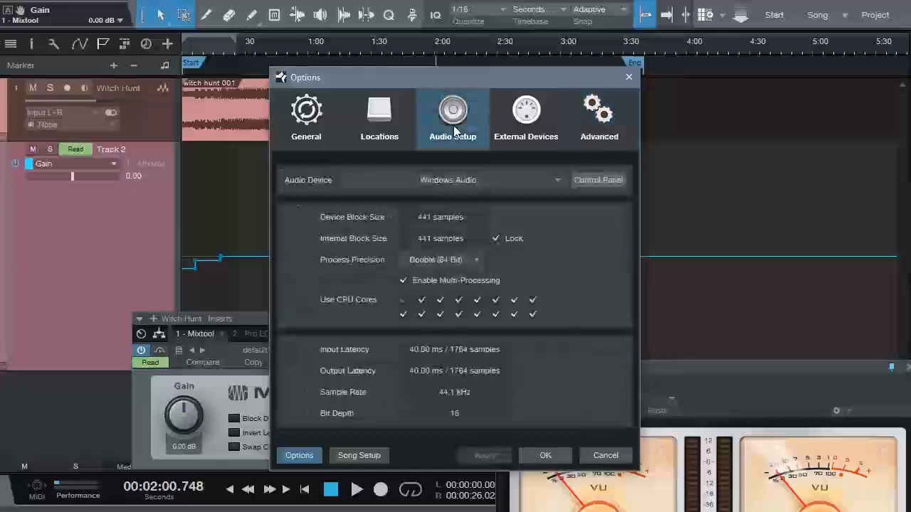
click(598, 117)
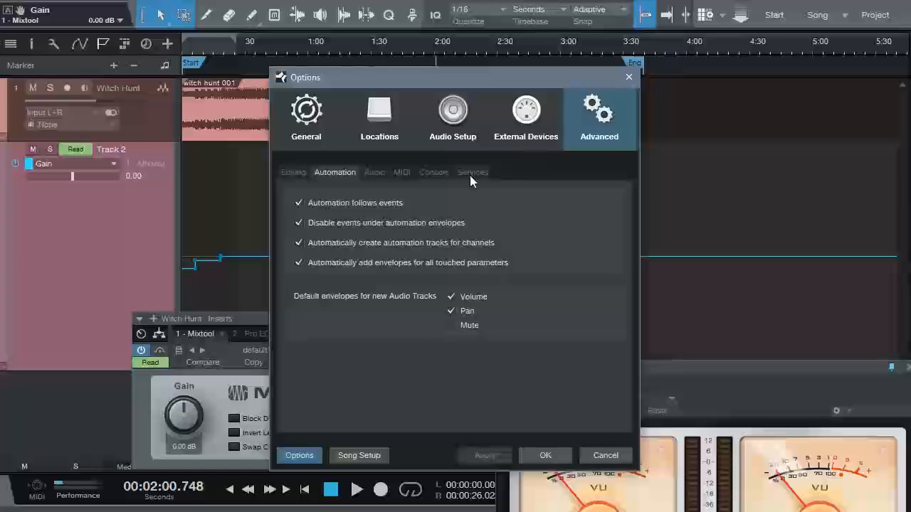
click(374, 173)
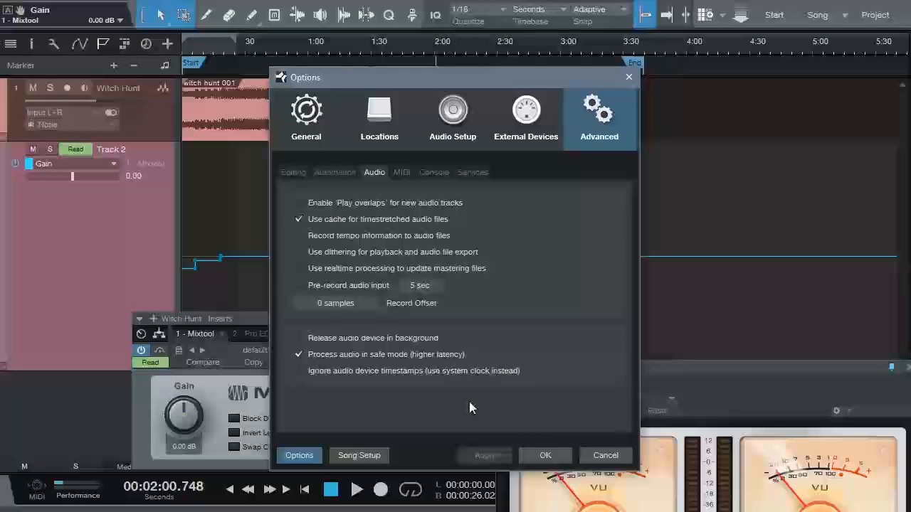
click(545, 454)
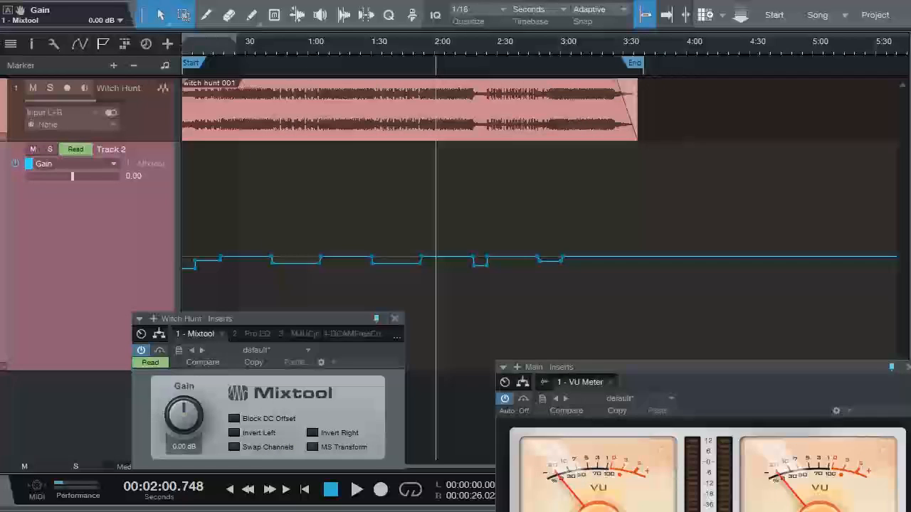
Step: Try the 16 Bit and 24 Bit wave resolutions in the mixdown export settings, and close them without exporting
click(93, 23)
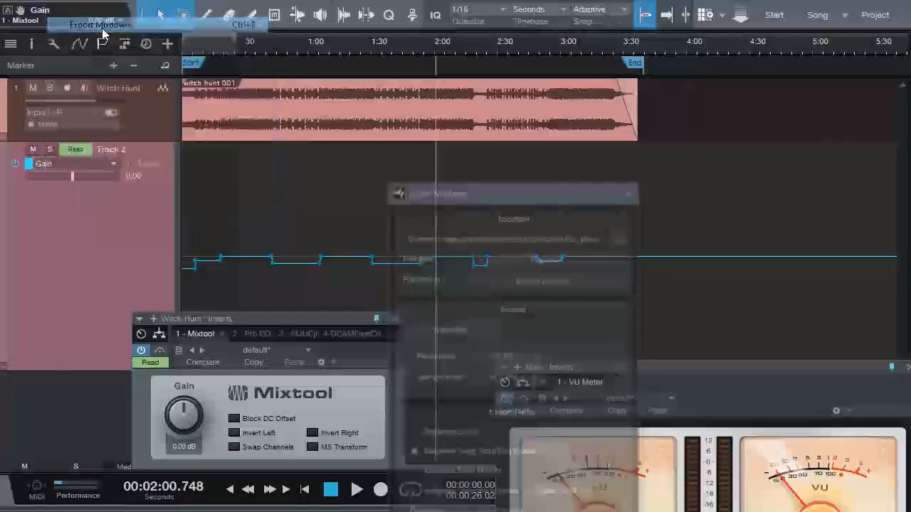
drag(488, 196, 451, 39)
click(491, 198)
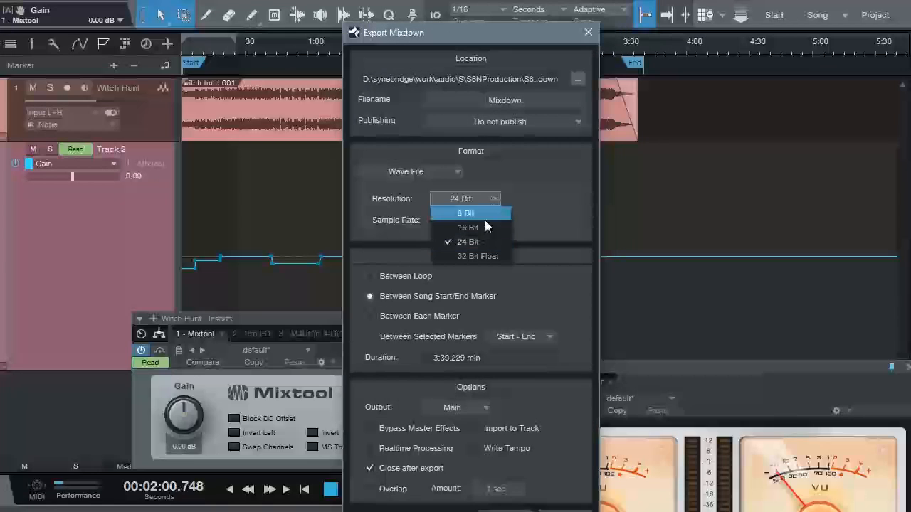
click(475, 228)
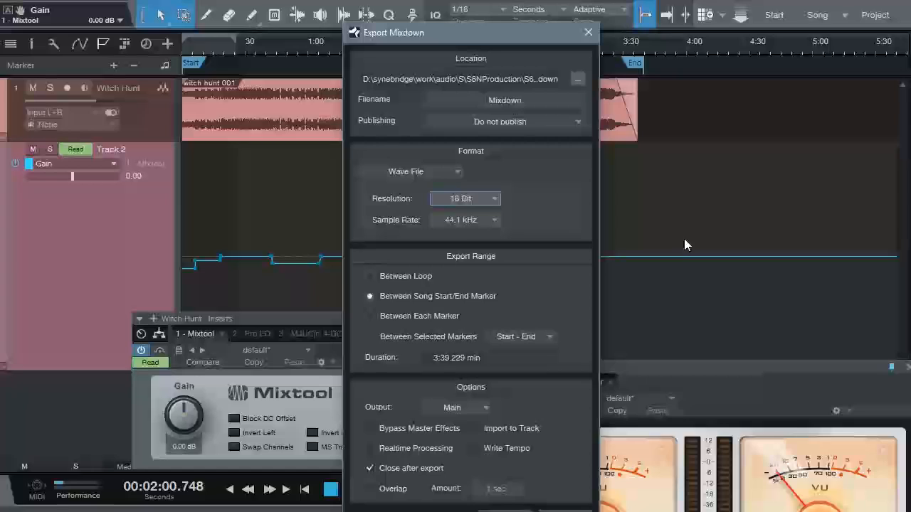
click(499, 198)
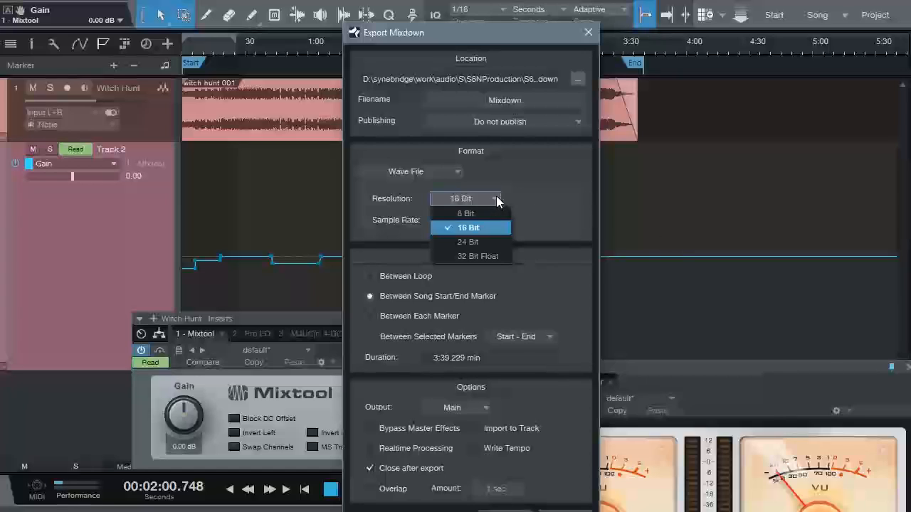
click(471, 242)
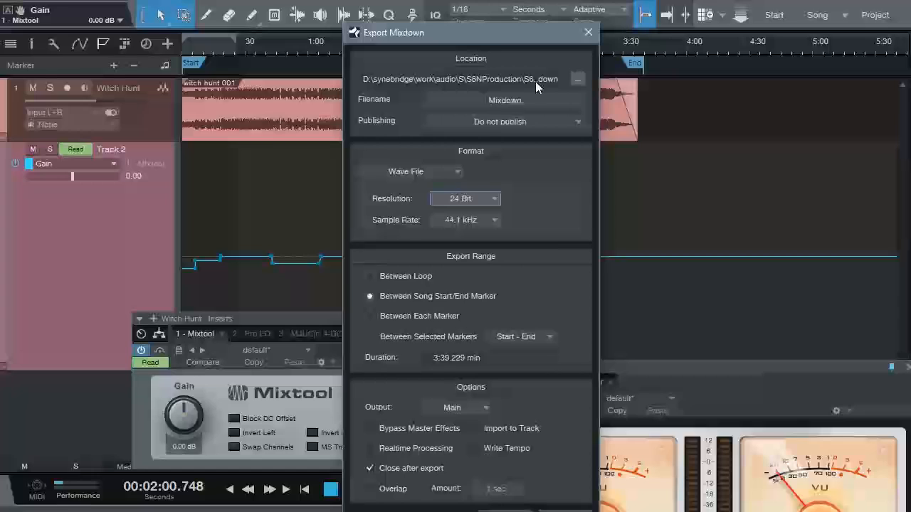
click(587, 32)
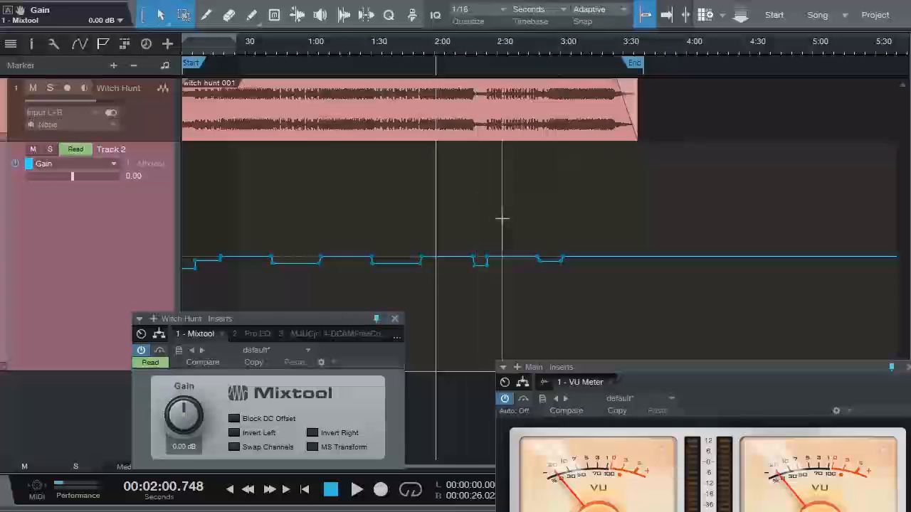